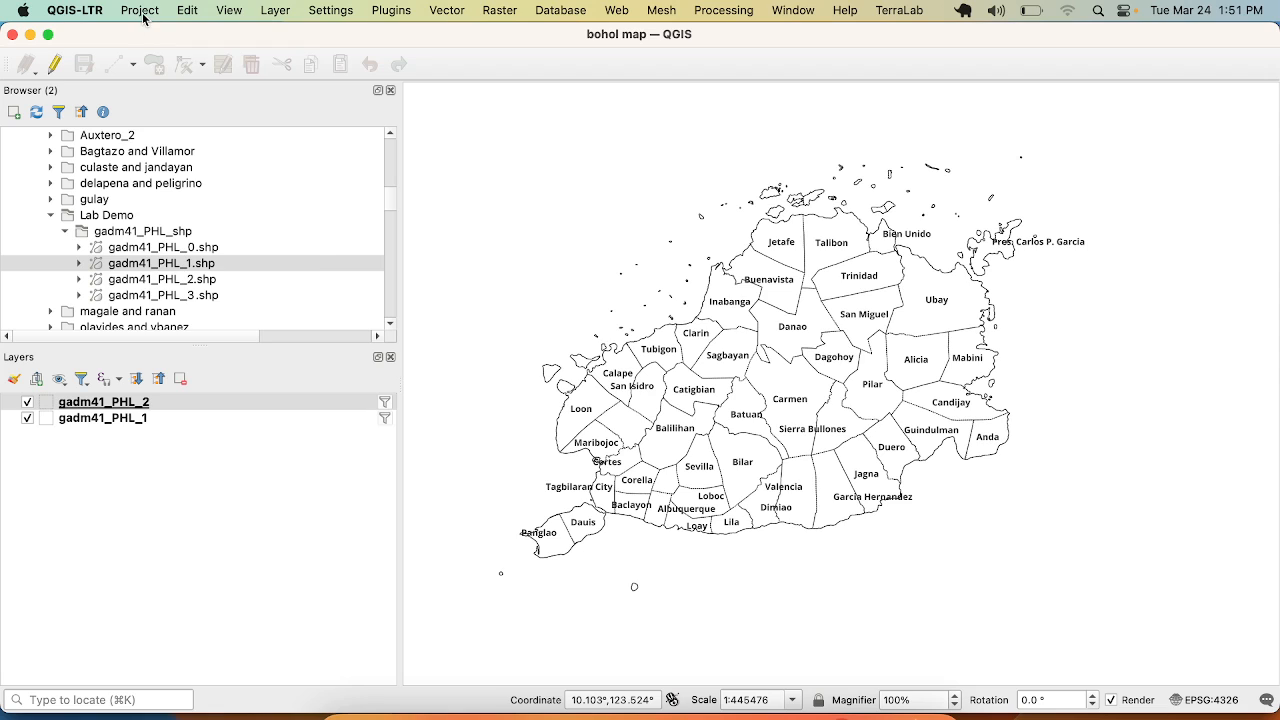
- Create a new print layout titled "bohol reference map"
left_click(141, 12)
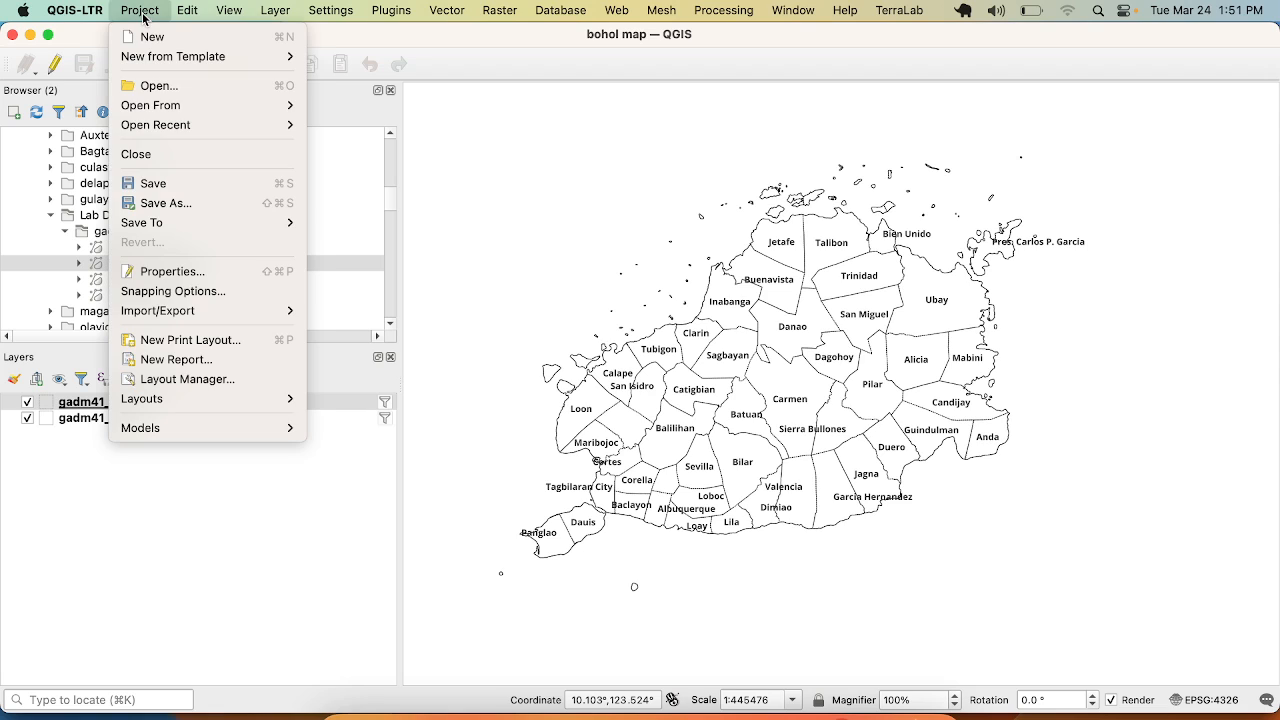
left_click(214, 342)
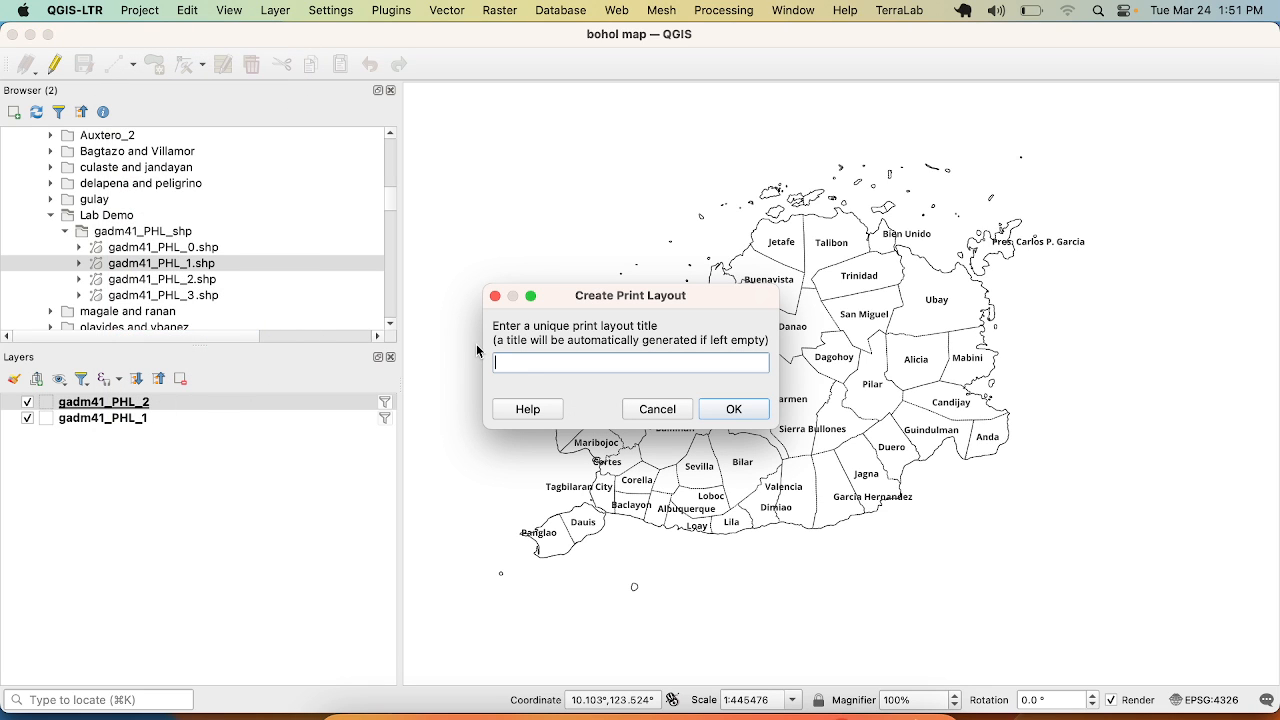
type("bohol reference map")
key("Return")
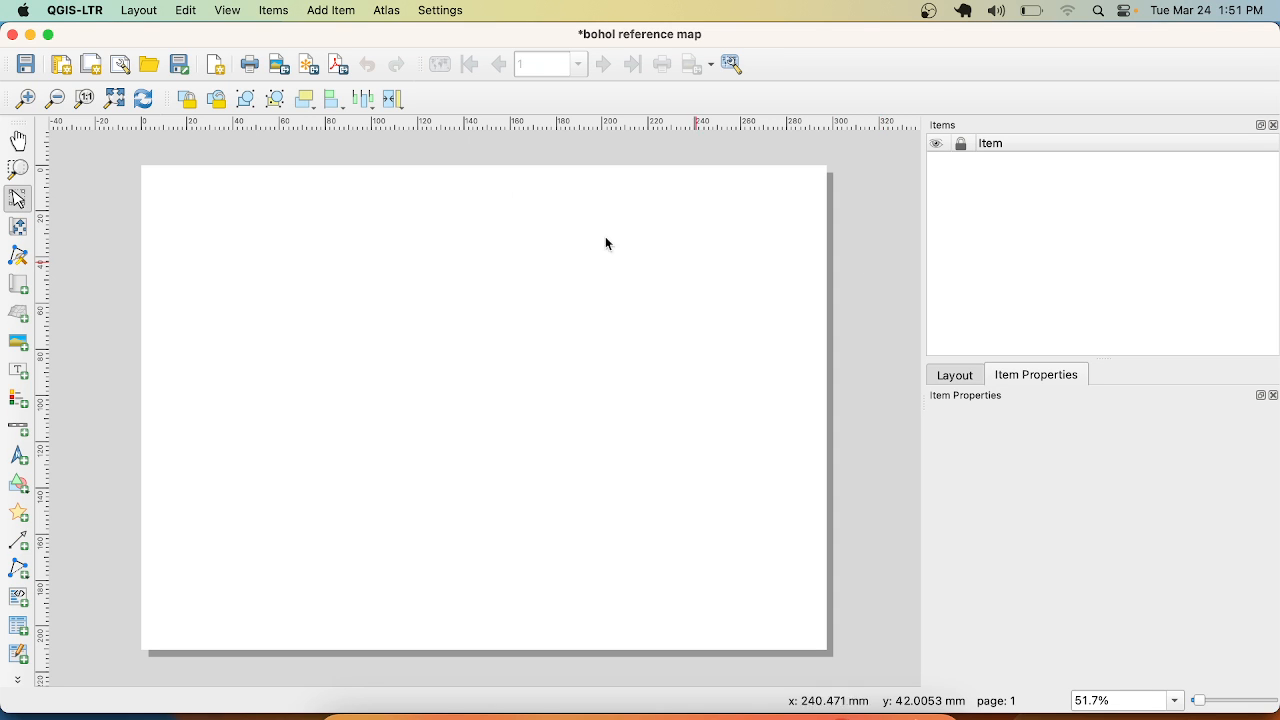
- Add a map to the page, starting about 27 mm from its left and top edges and covering most of the sheet
left_click(333, 11)
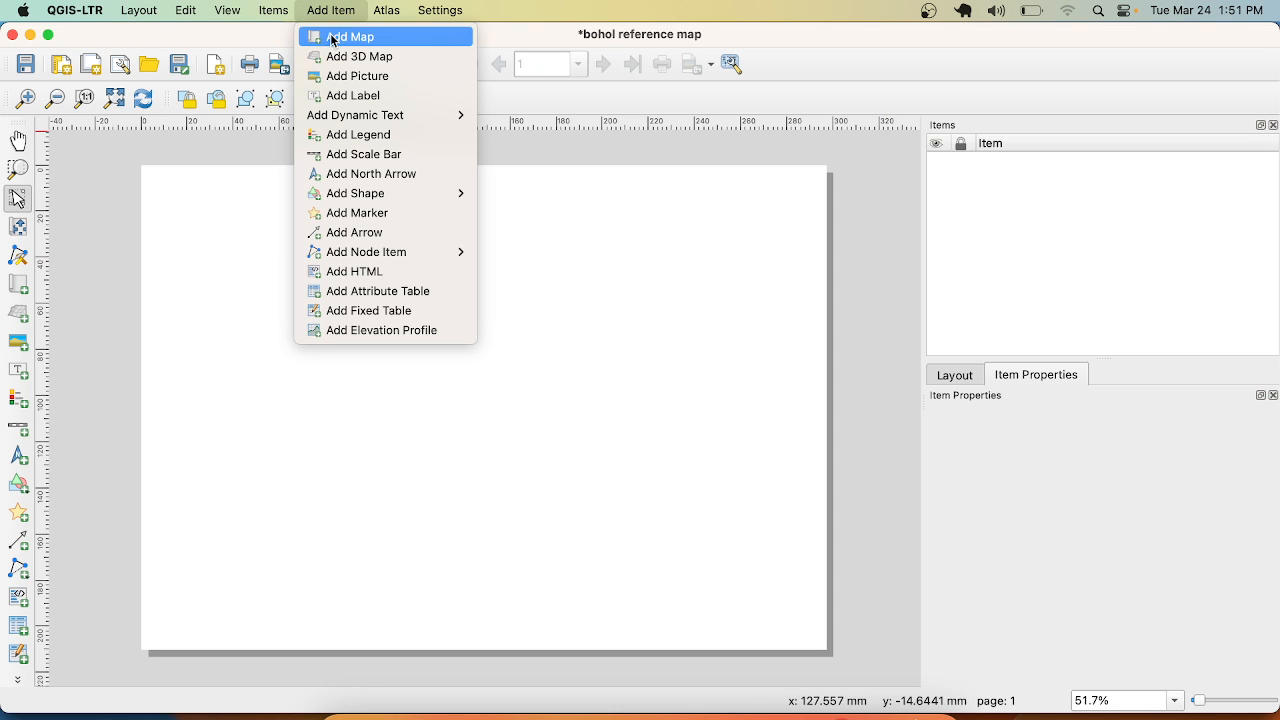
left_click(333, 40)
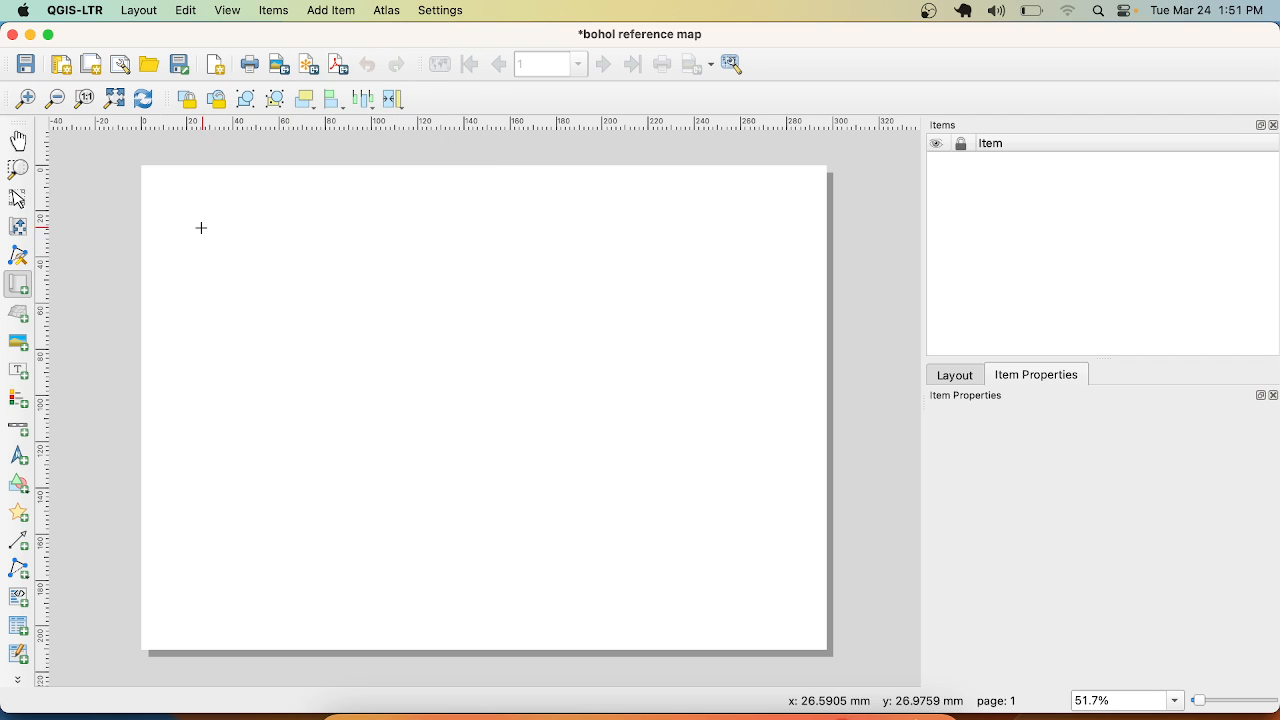
left_click_drag(202, 228, 768, 550)
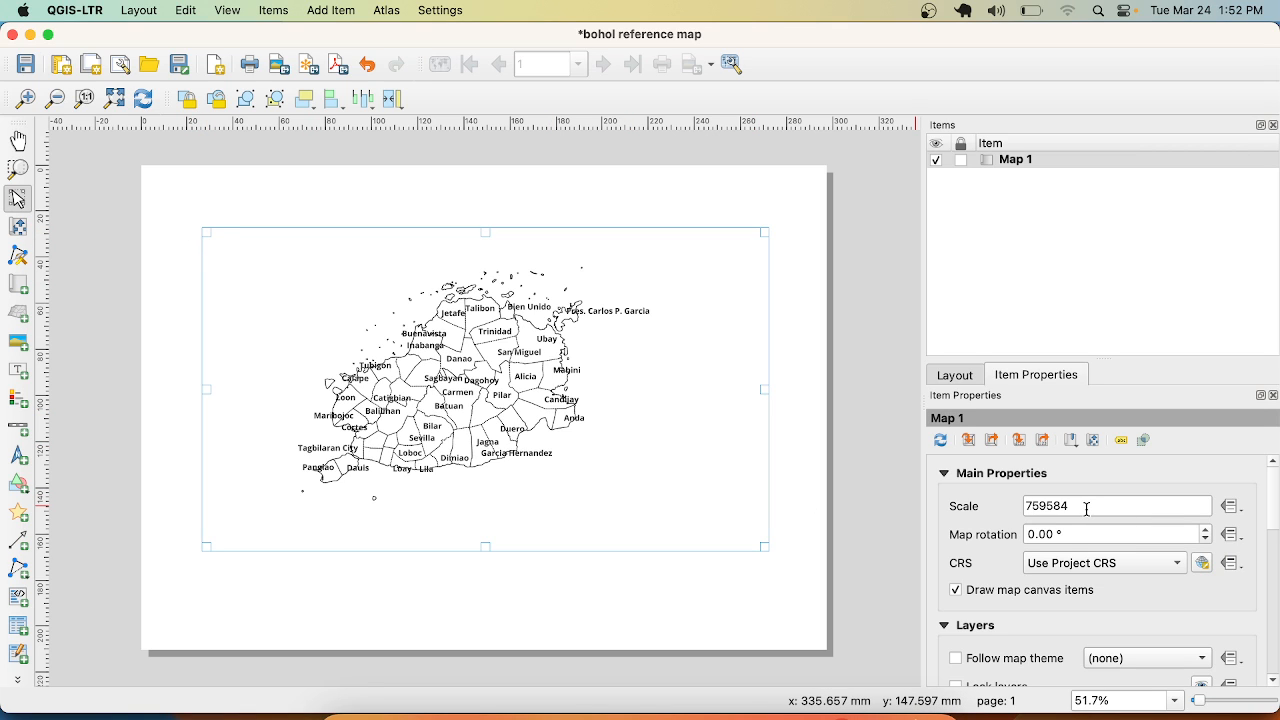
- Set the map's scale to 600000
left_click_drag(1086, 507, 1030, 507)
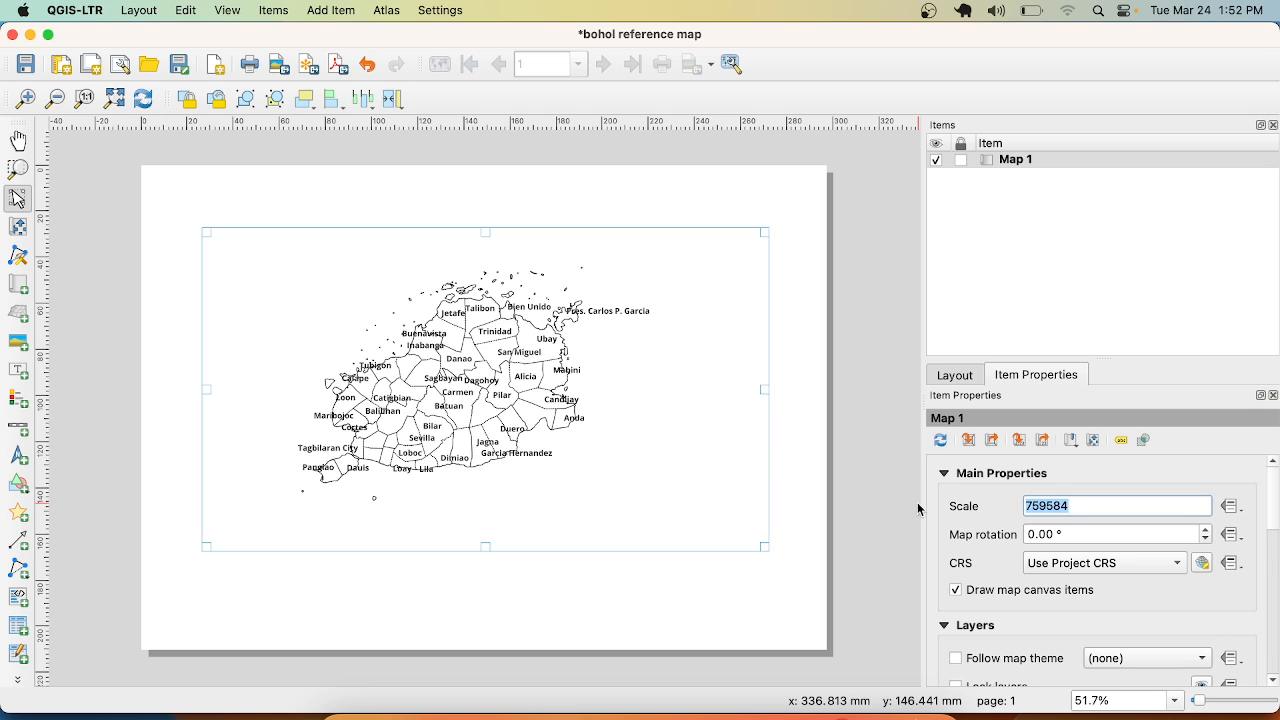
type("60000")
key("Return")
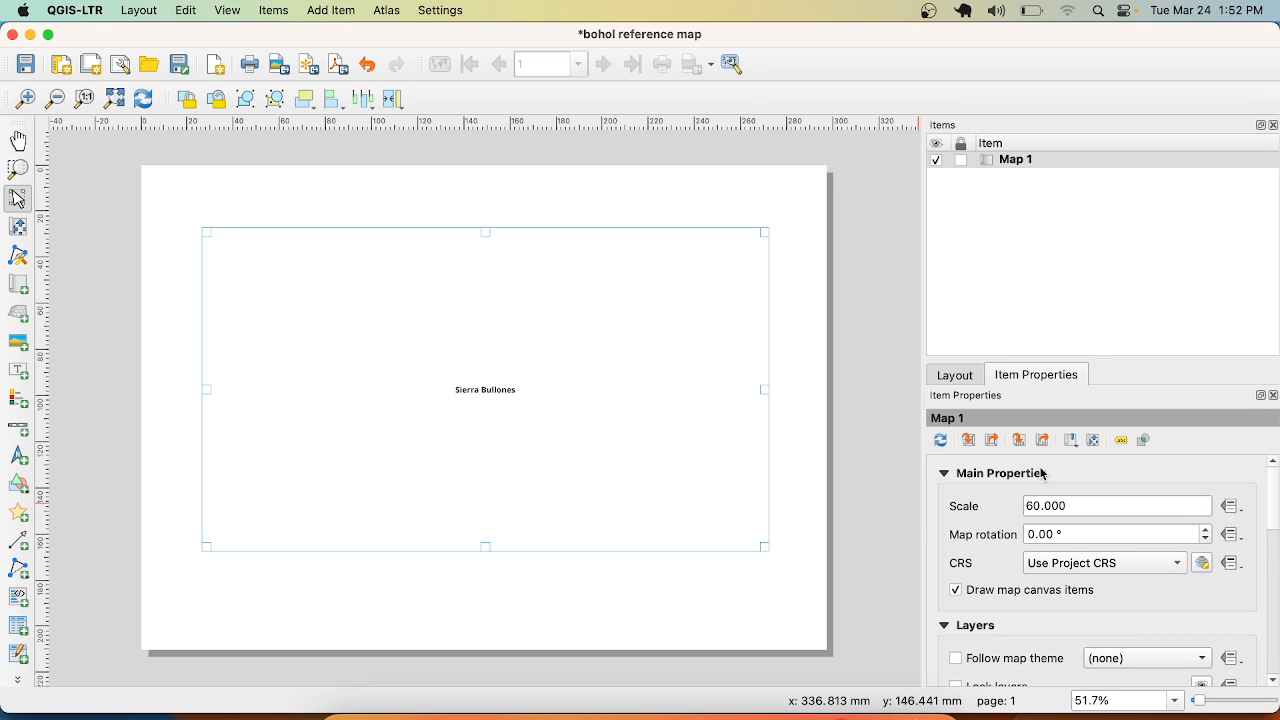
left_click(1038, 505)
type("000")
key("Return")
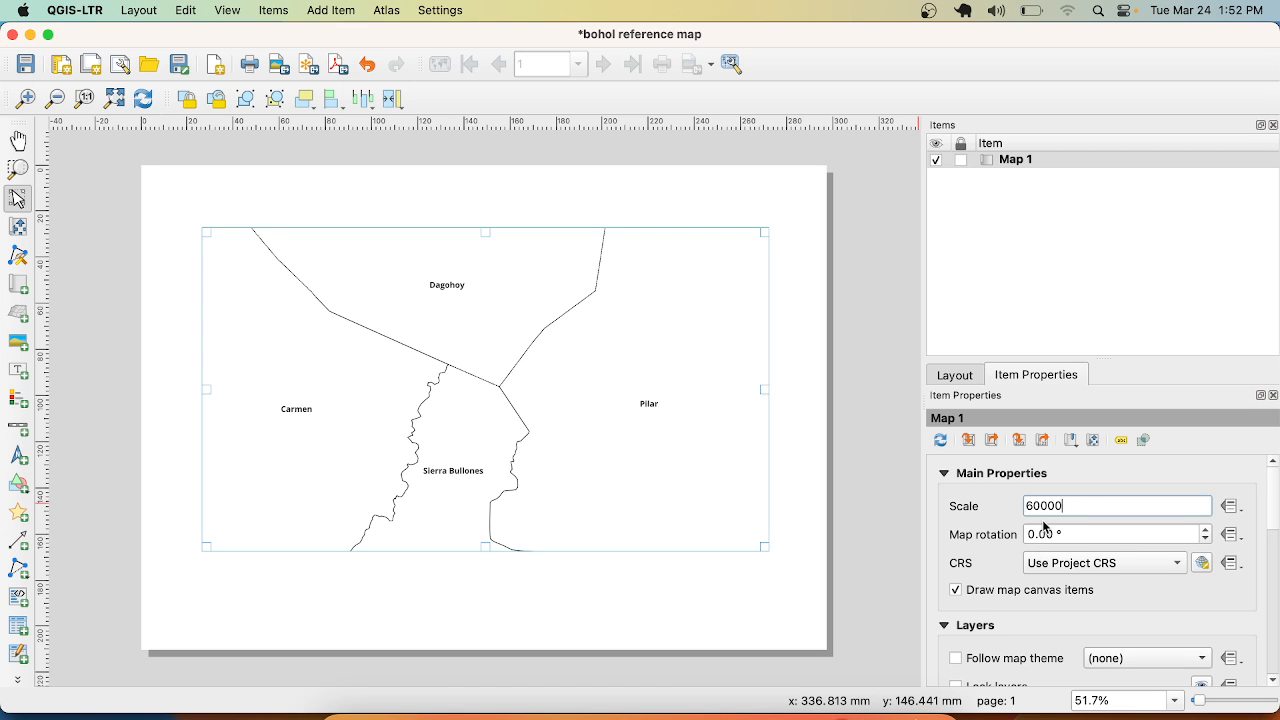
type("0")
key("Return")
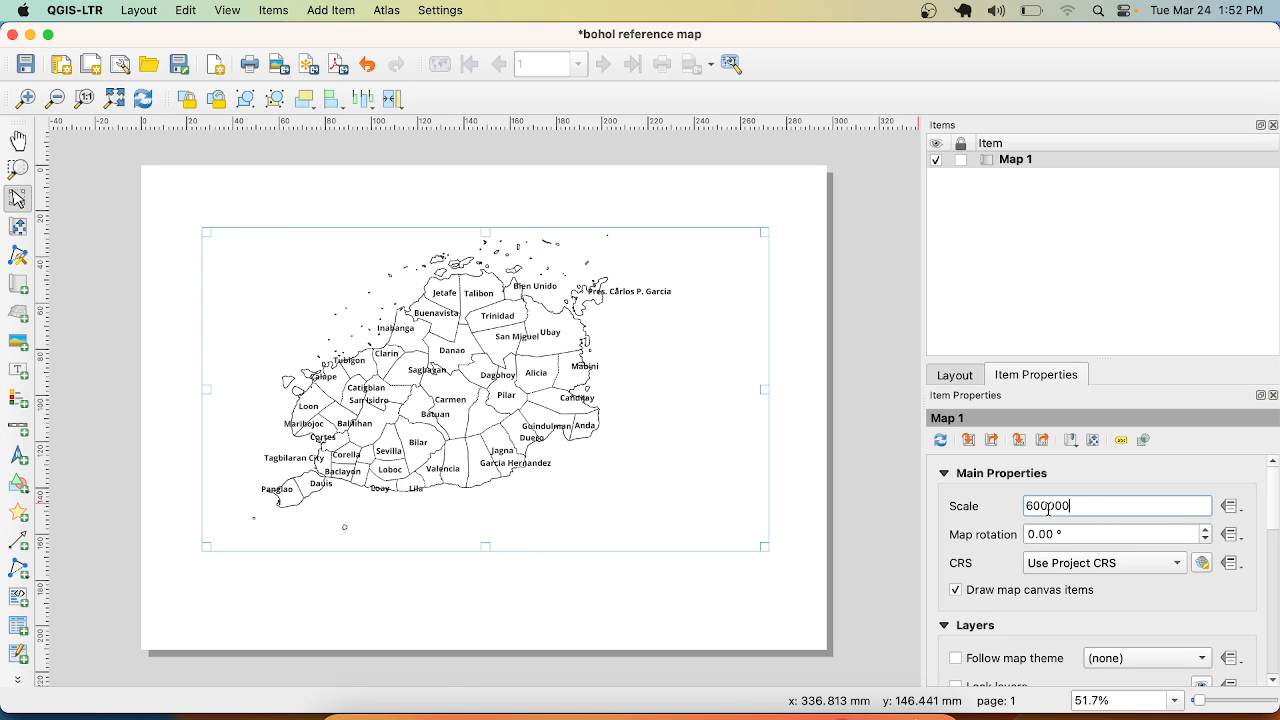
- Shift the Bohol content slightly right and down inside the map frame, and set the scale back to 600000
left_click(18, 227)
left_click_drag(436, 339, 456, 350)
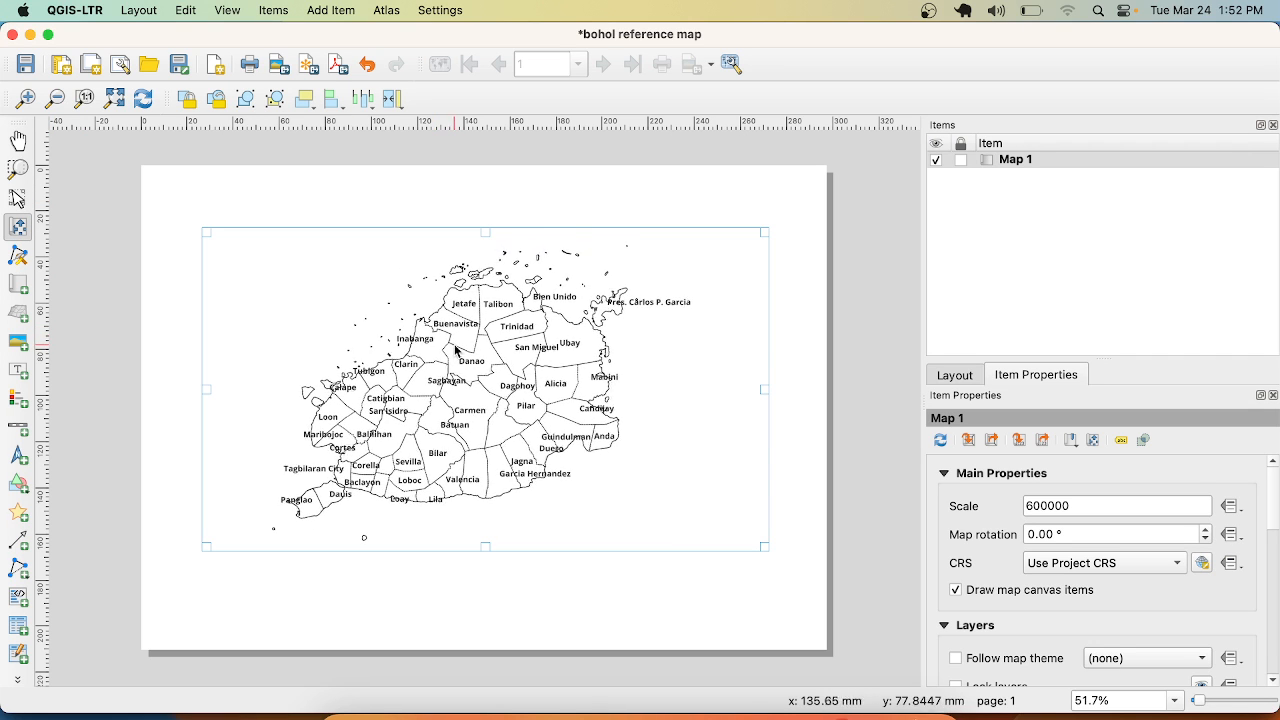
left_click_drag(1084, 505, 997, 509)
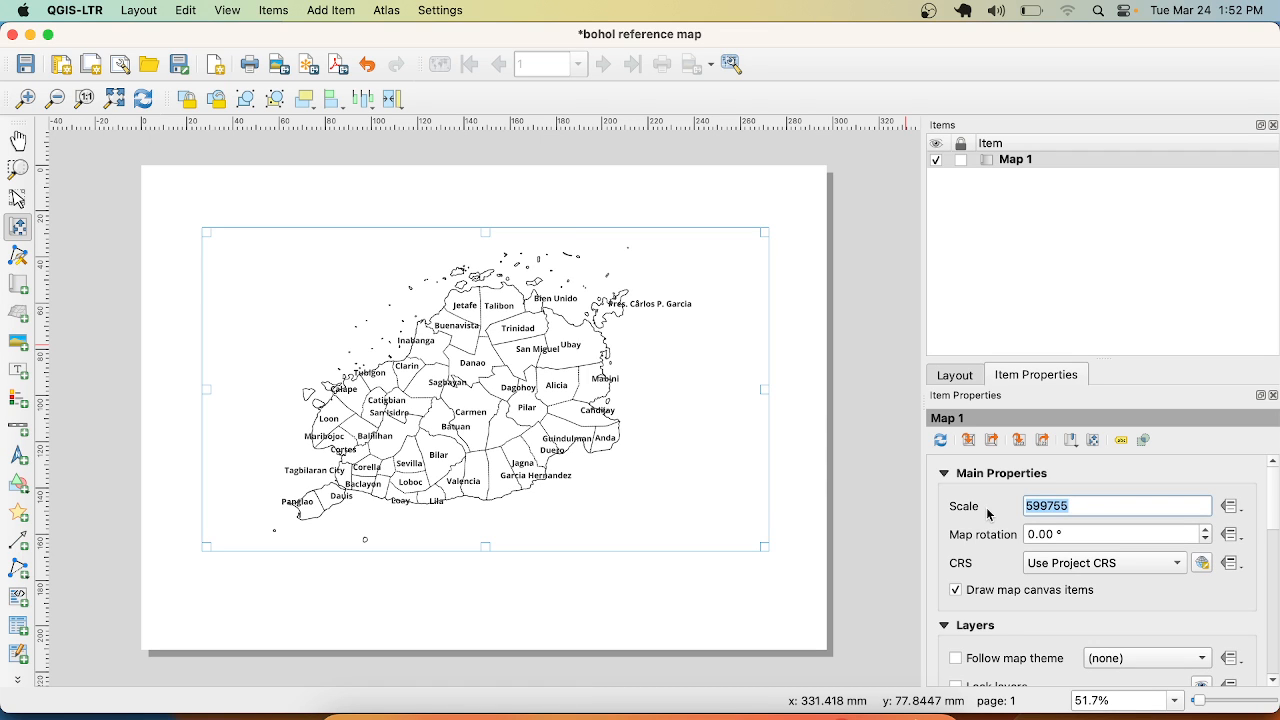
type("600000")
key("Return")
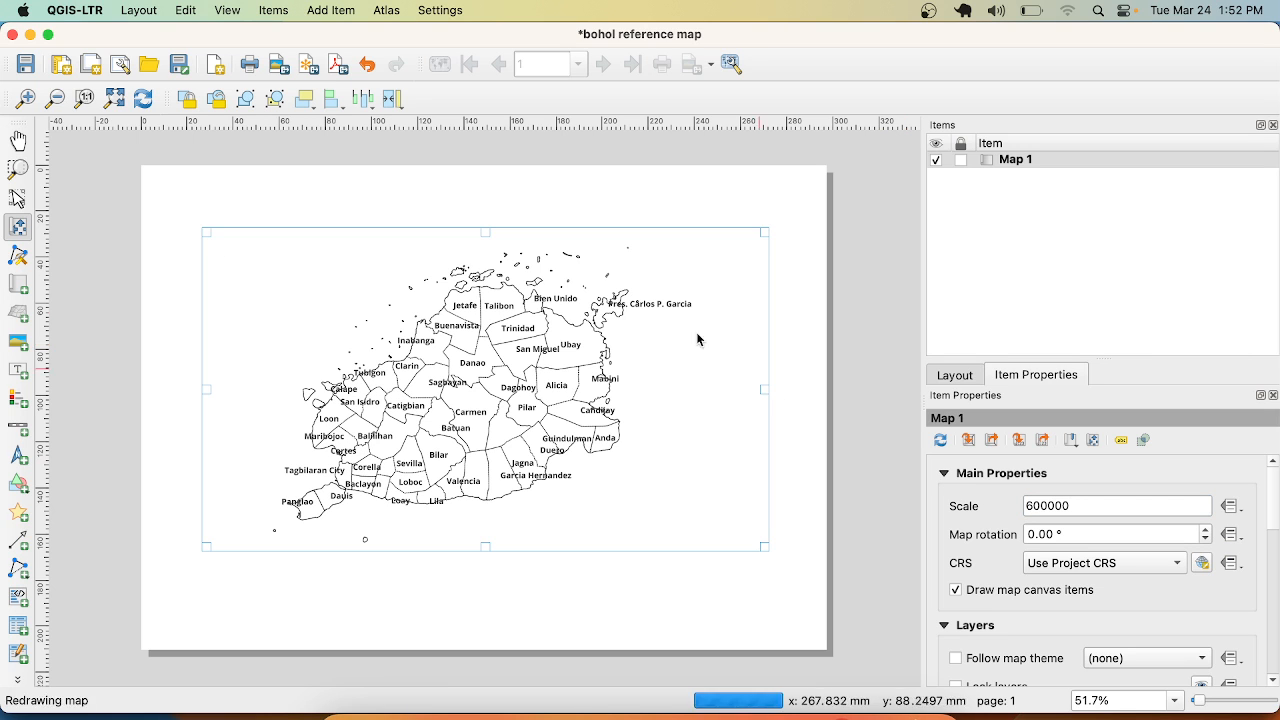
- Move the island content a little further right within the map frame to centre it
left_click(18, 226)
left_click_drag(306, 349, 322, 350)
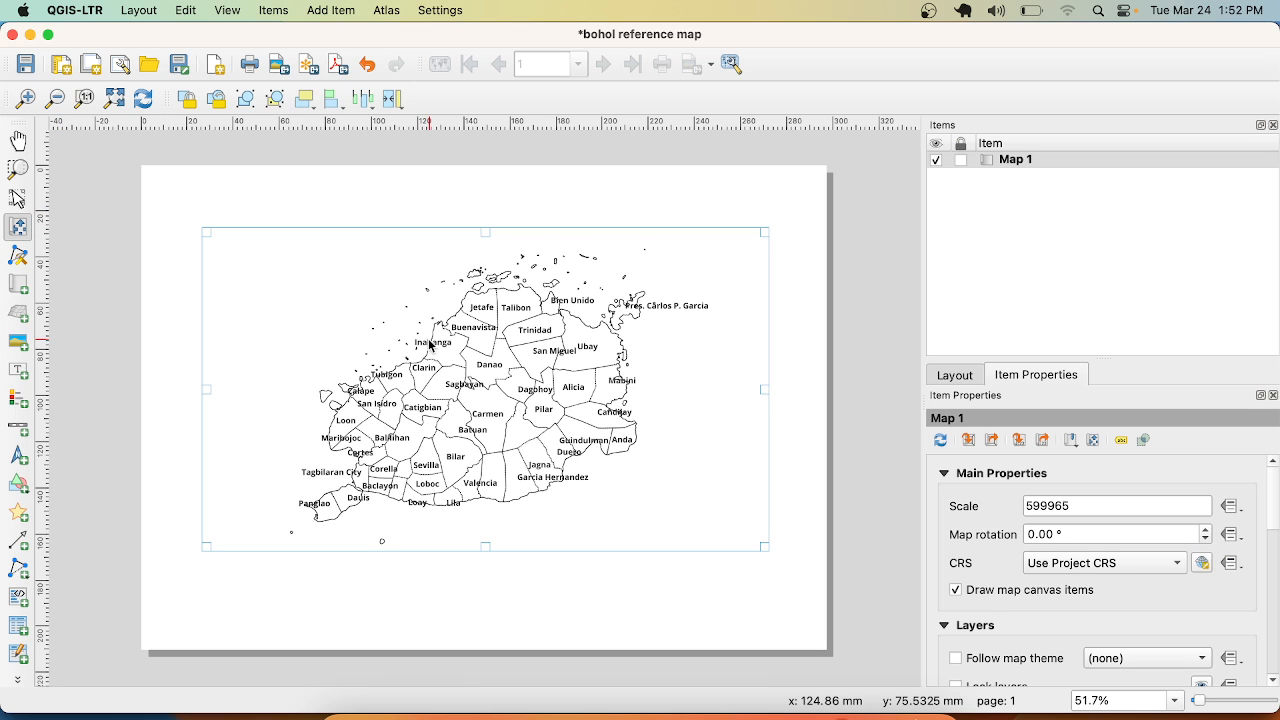
left_click_drag(429, 345, 431, 347)
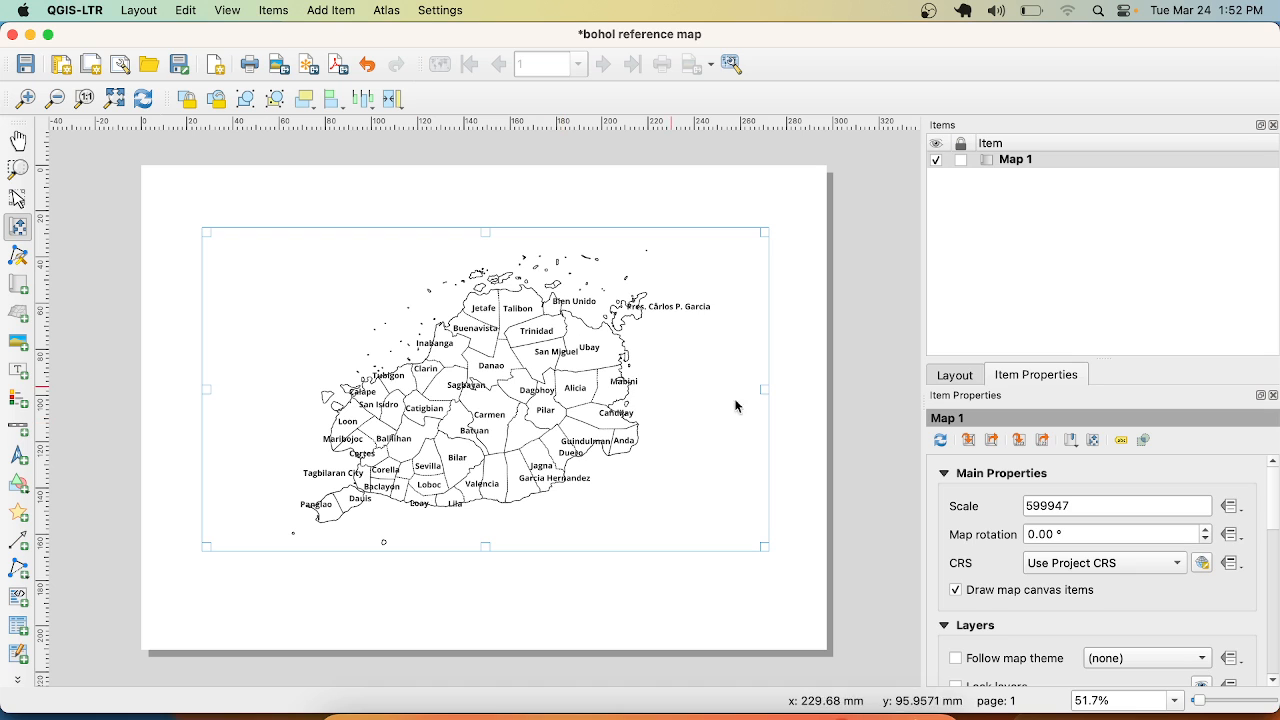
left_click(16, 204)
left_click_drag(485, 353, 455, 352)
key("super+z")
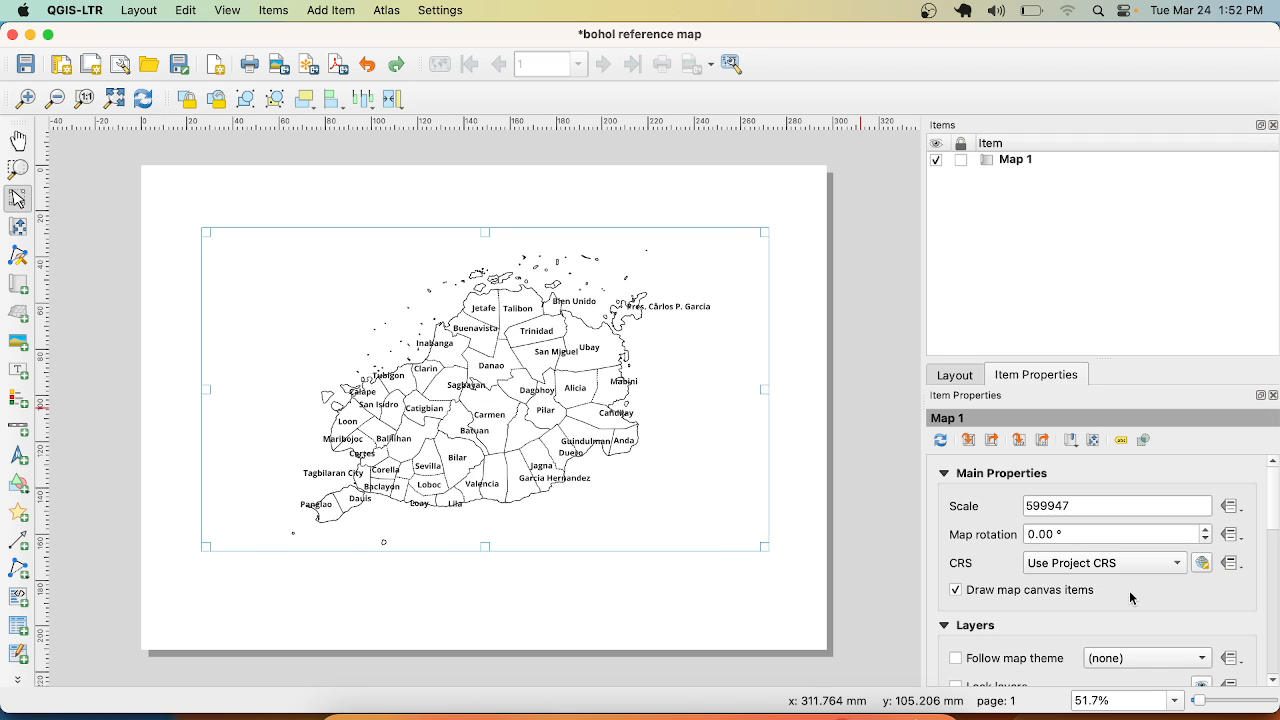
- Reset the map's scale to exactly 600000 after repositioning its content
left_click_drag(1070, 505, 892, 506)
type("60")
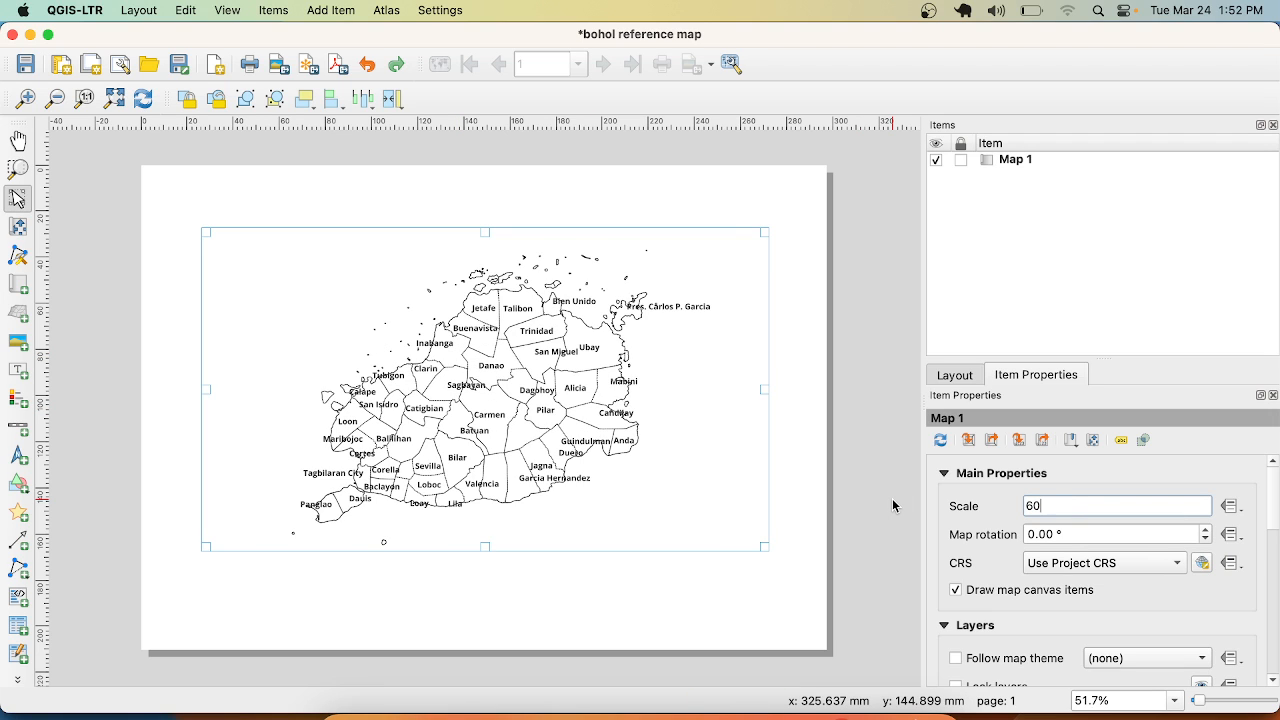
type("0000")
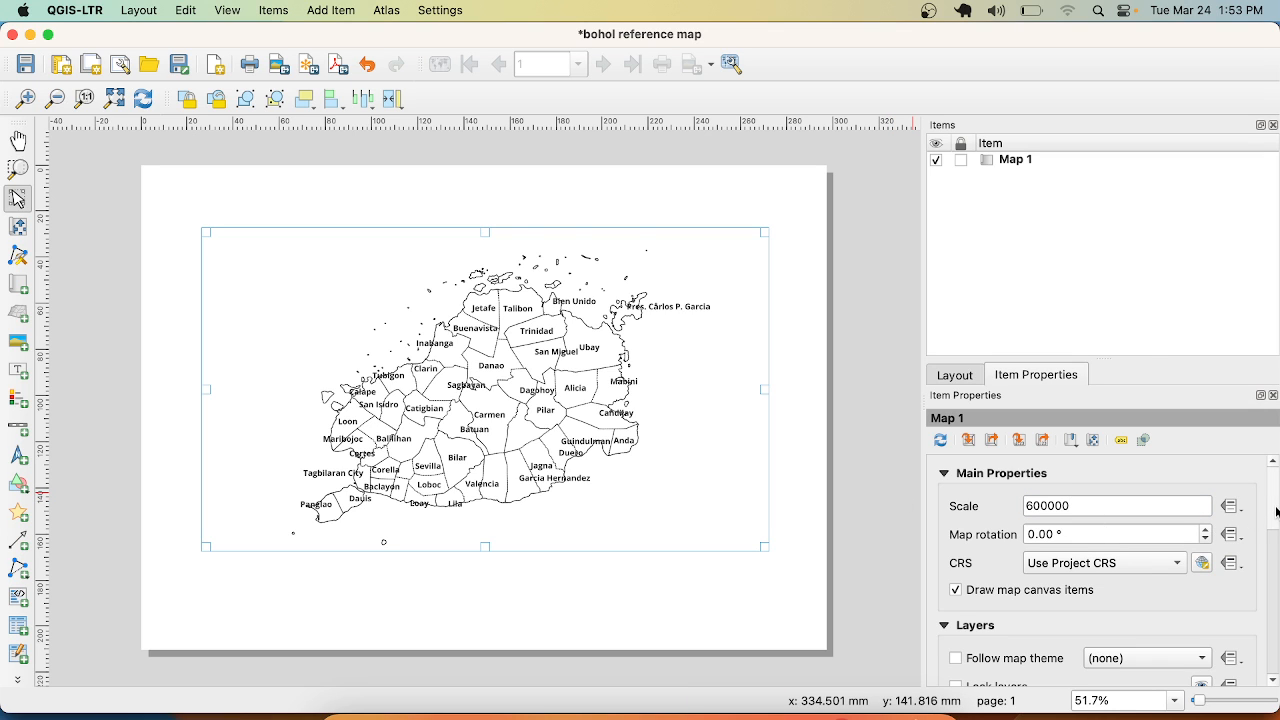
- Enable a black frame around the map with a thickness of 0.30 mm
left_click_drag(1276, 512, 1276, 665)
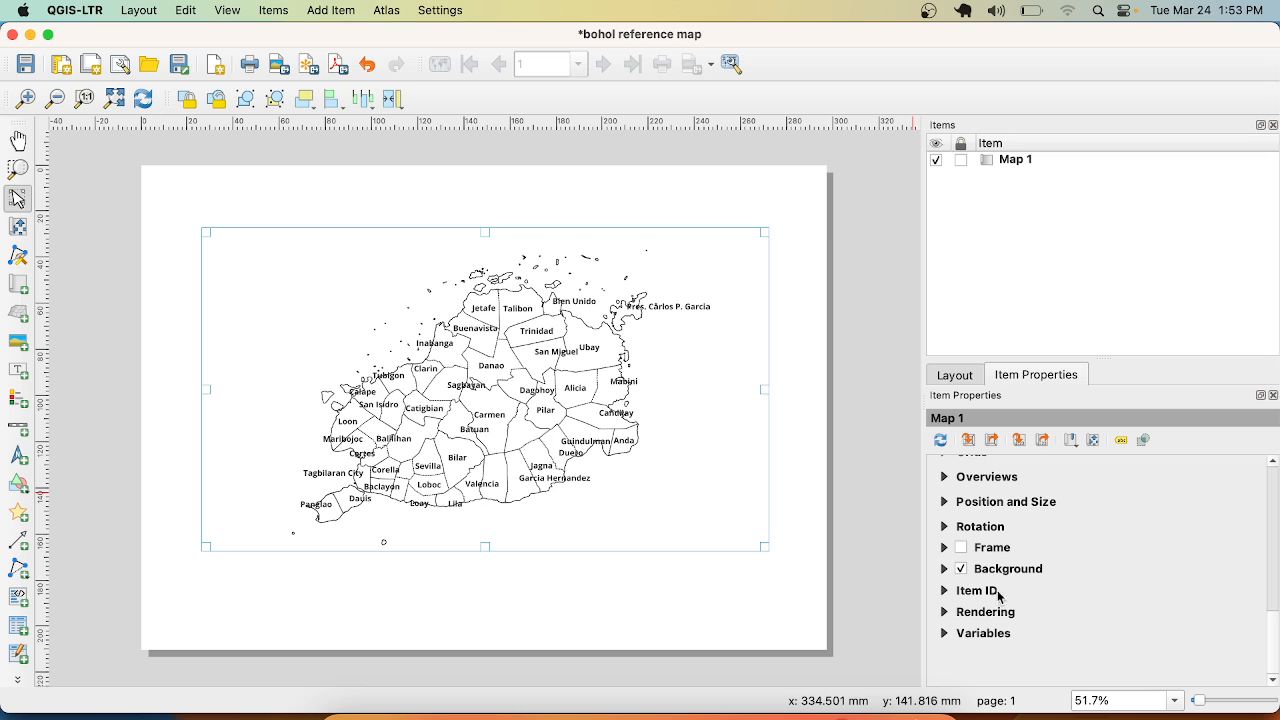
left_click(961, 548)
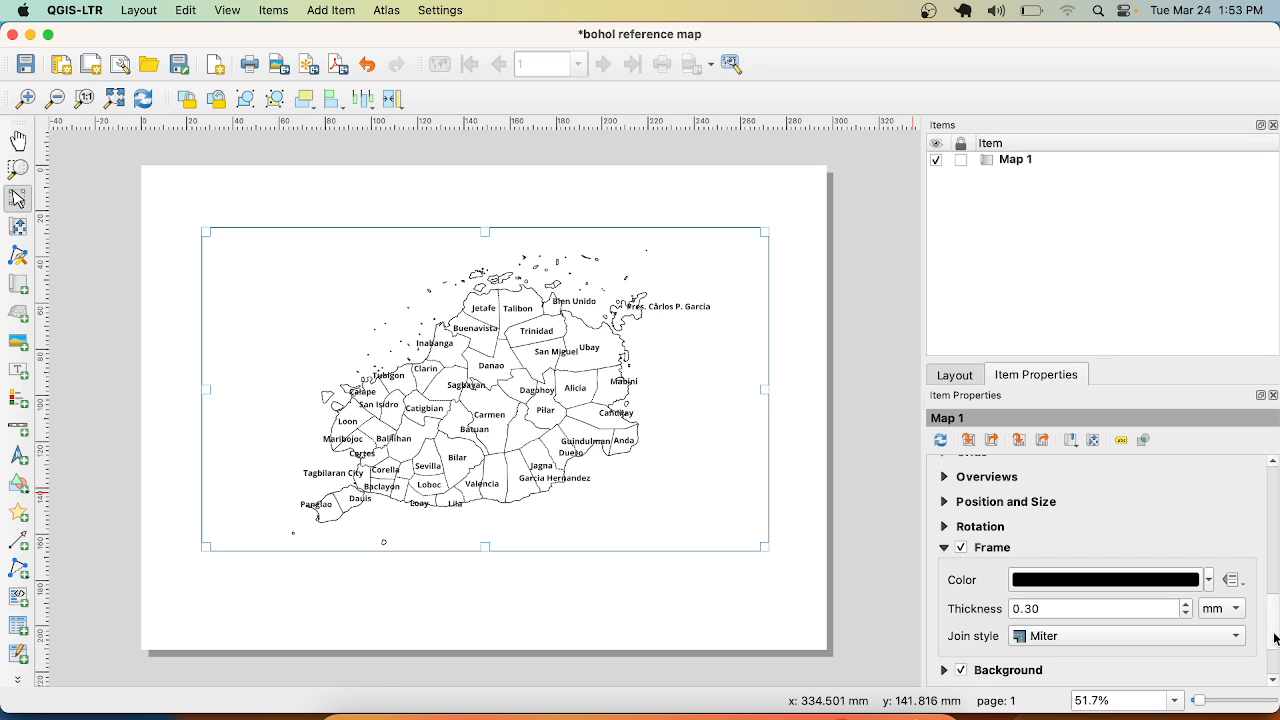
left_click(1185, 606)
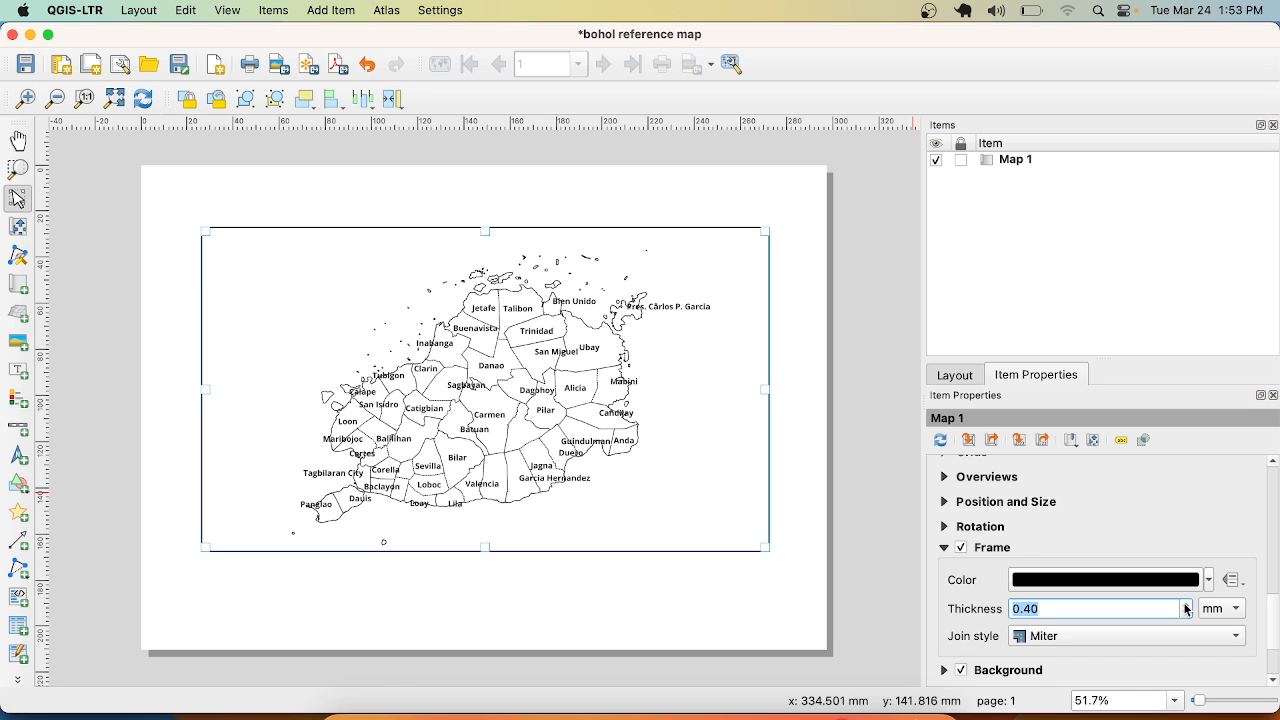
left_click(1187, 613)
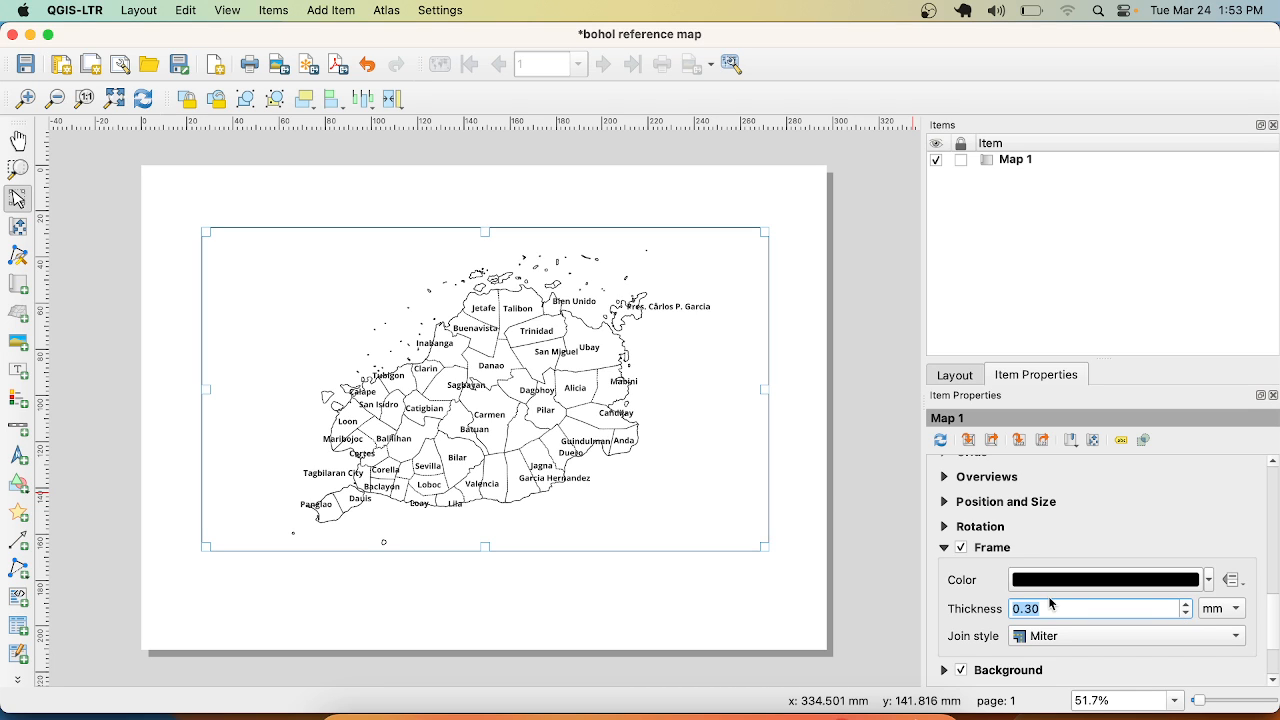
left_click(832, 499)
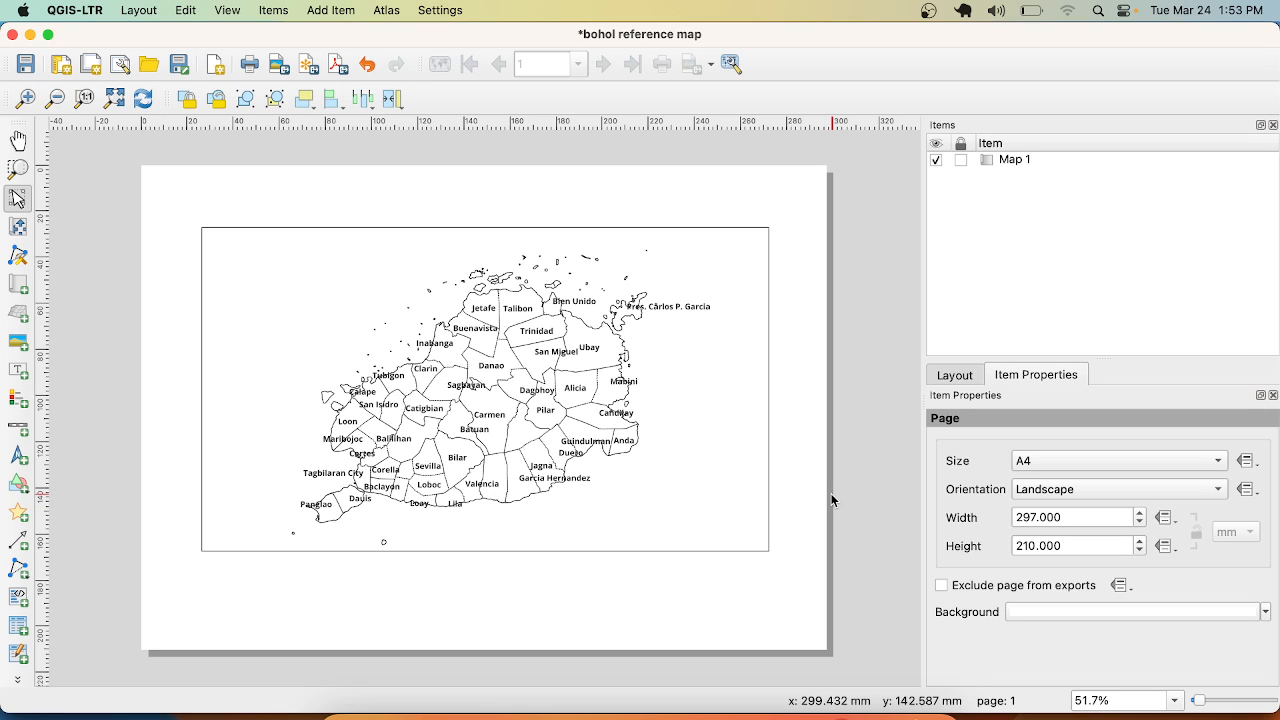
- Add a north arrow inside the map frame, in the empty area east of the island
left_click(327, 11)
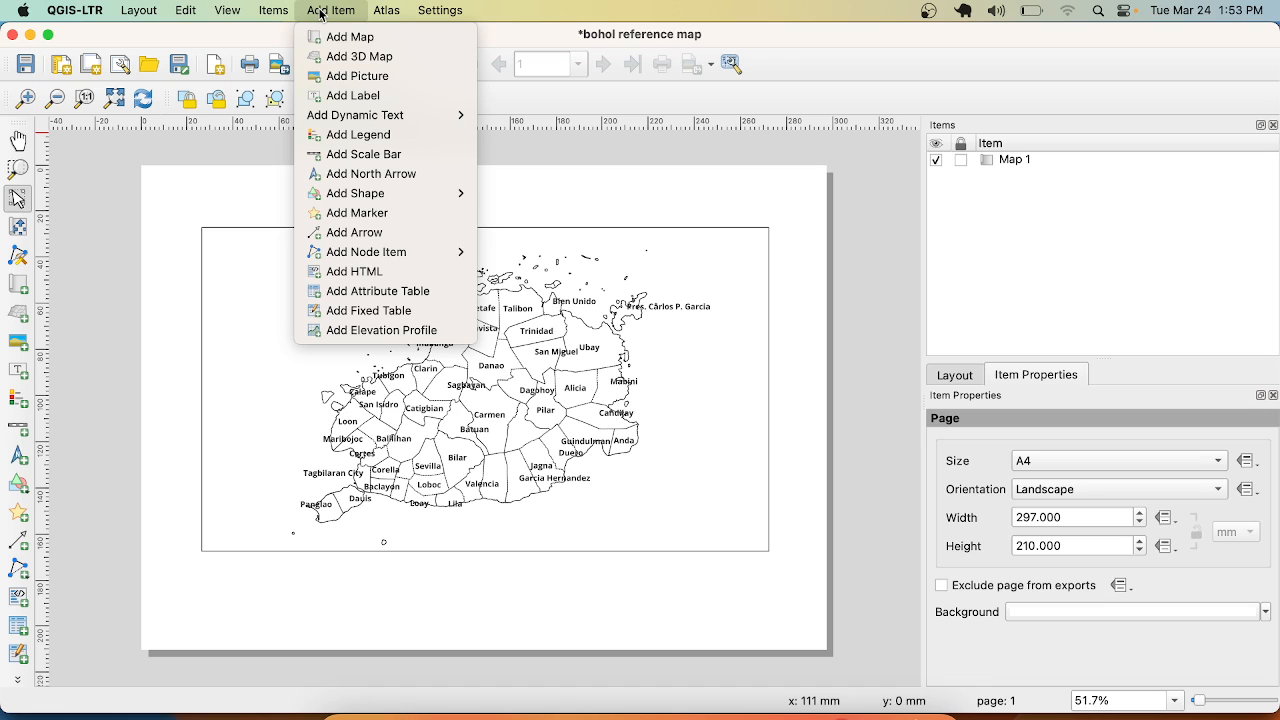
left_click(375, 174)
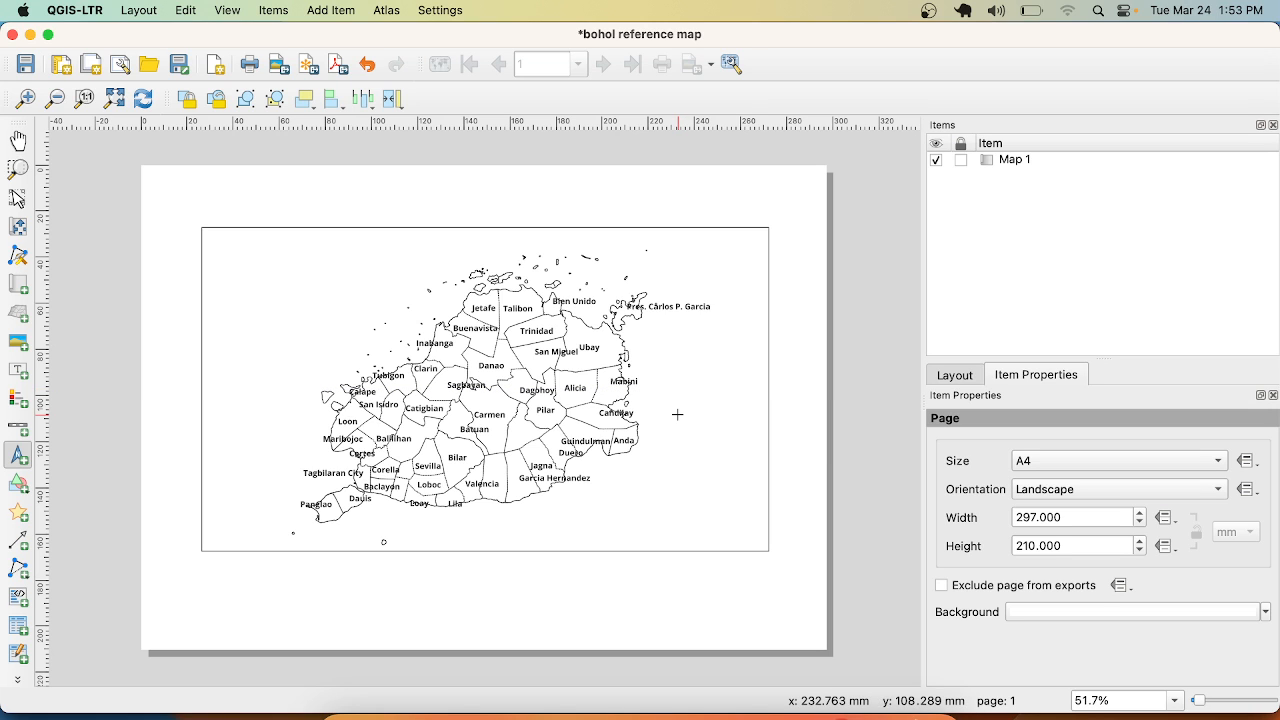
left_click_drag(678, 390, 729, 453)
left_click(746, 482)
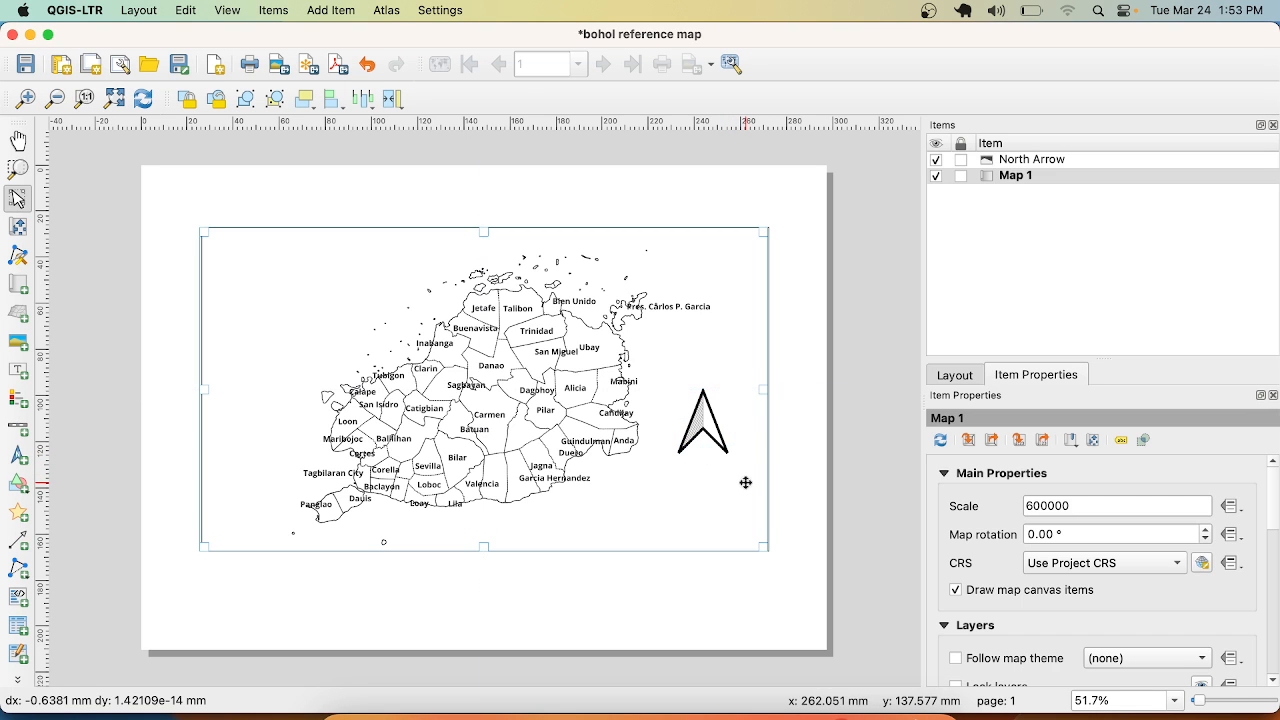
- Add a scale bar inside the map frame, directly below the north arrow
left_click(338, 10)
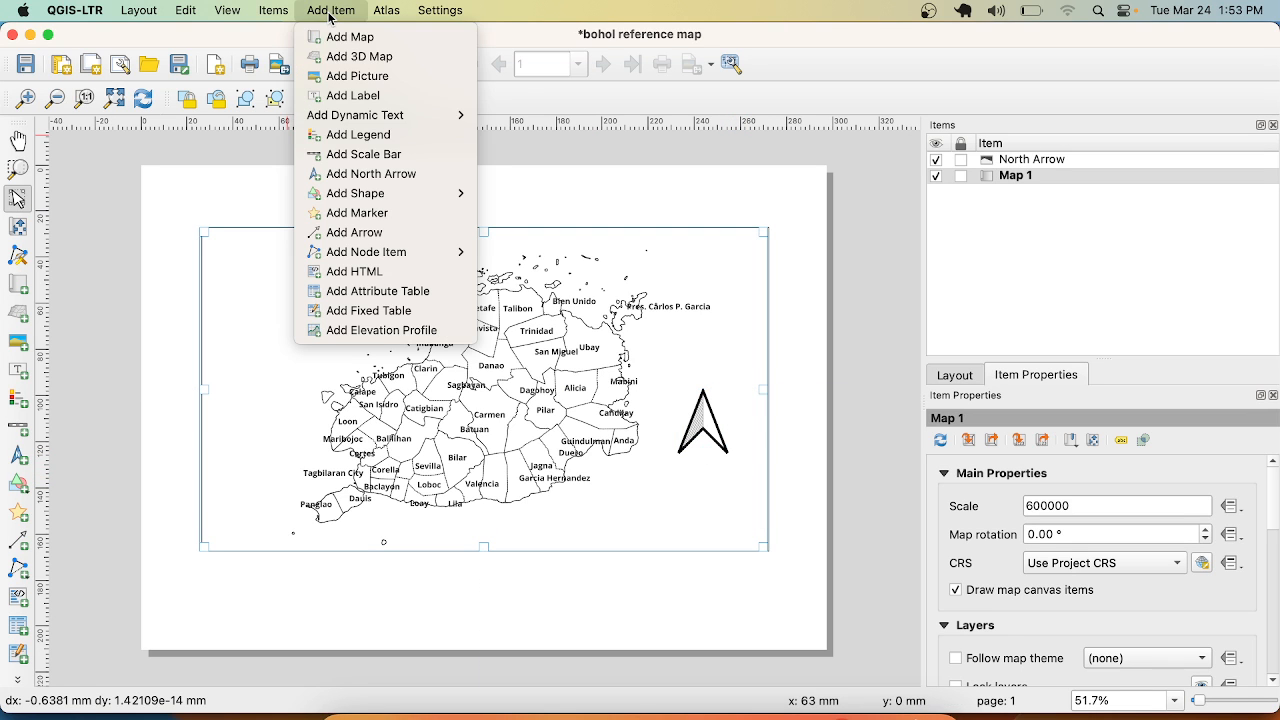
left_click(353, 163)
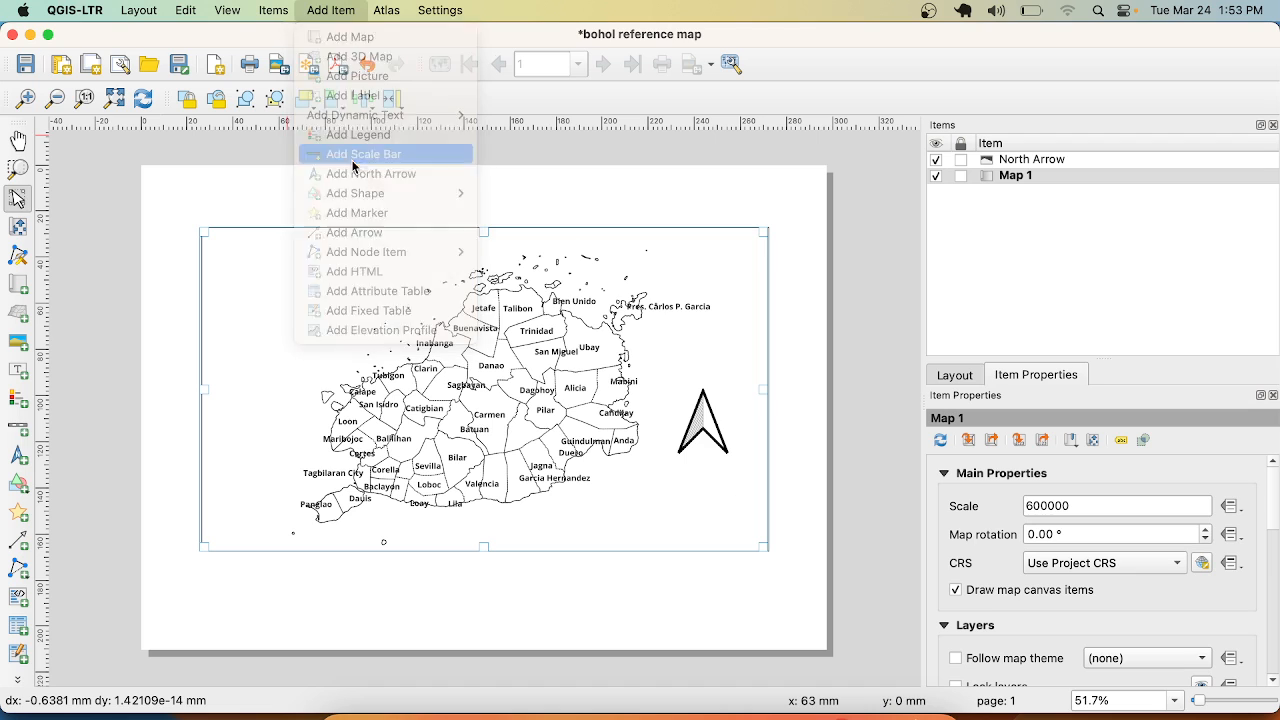
left_click_drag(657, 462, 743, 485)
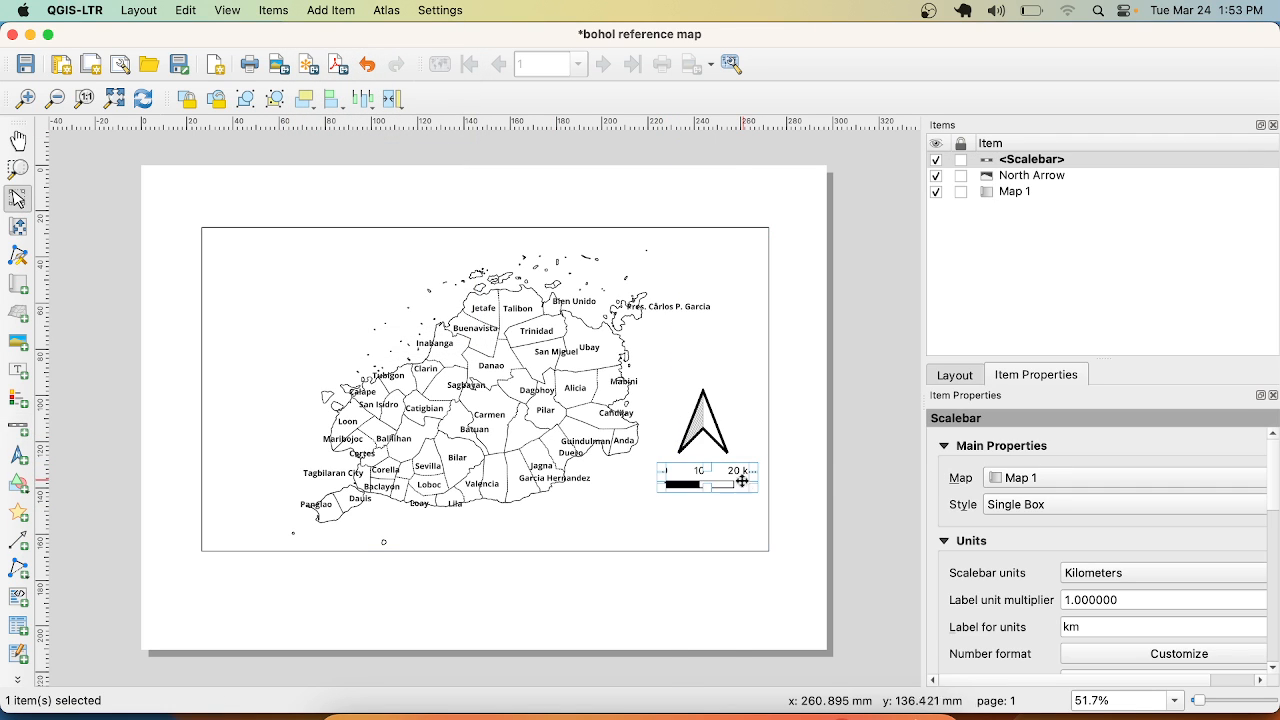
left_click(701, 518)
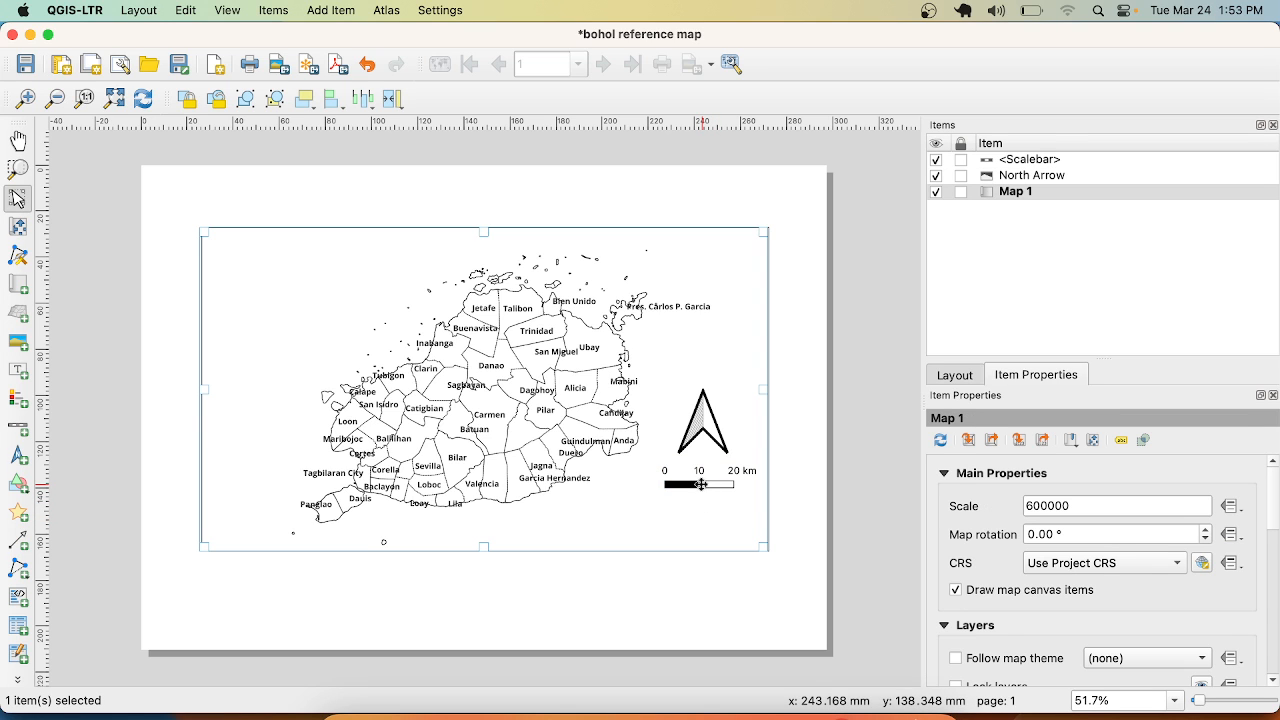
- Duplicate the scale bar and place the copy directly beneath the original
left_click(701, 484)
key("super+c")
key("super+v")
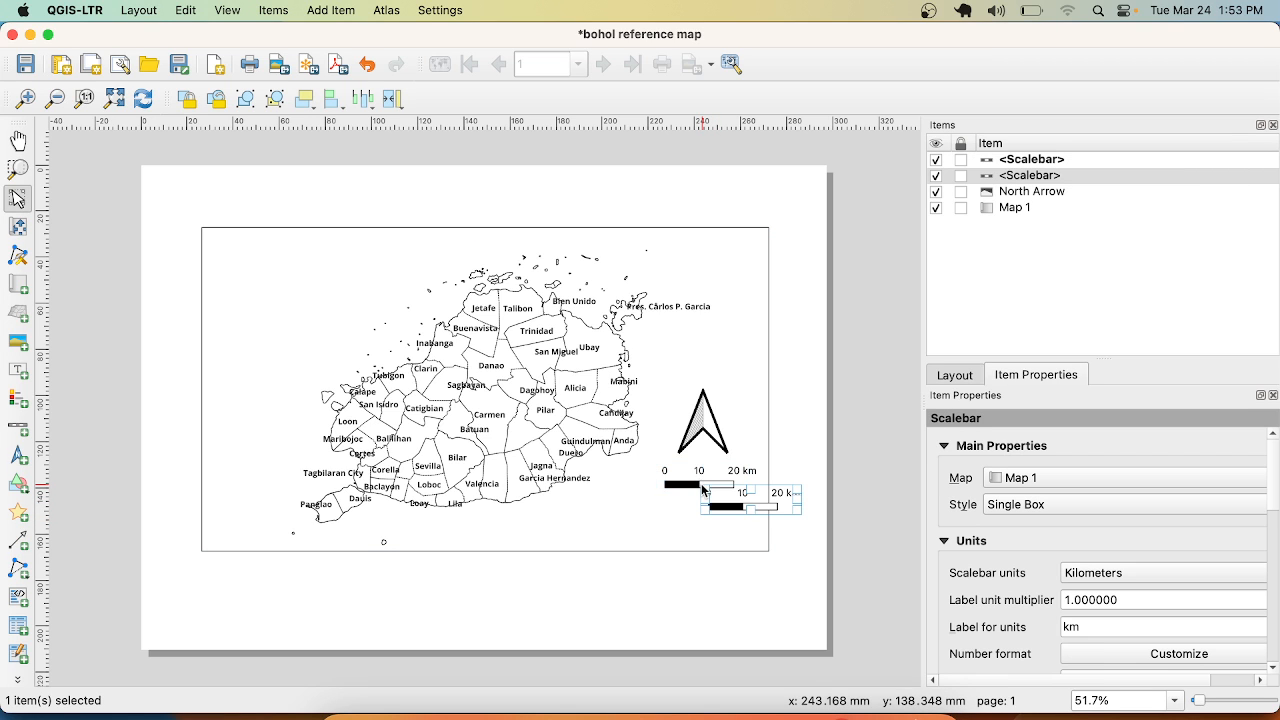
mouse_move(688, 508)
left_mouse_down()
mouse_move(686, 519)
mouse_move(704, 515)
left_mouse_up()
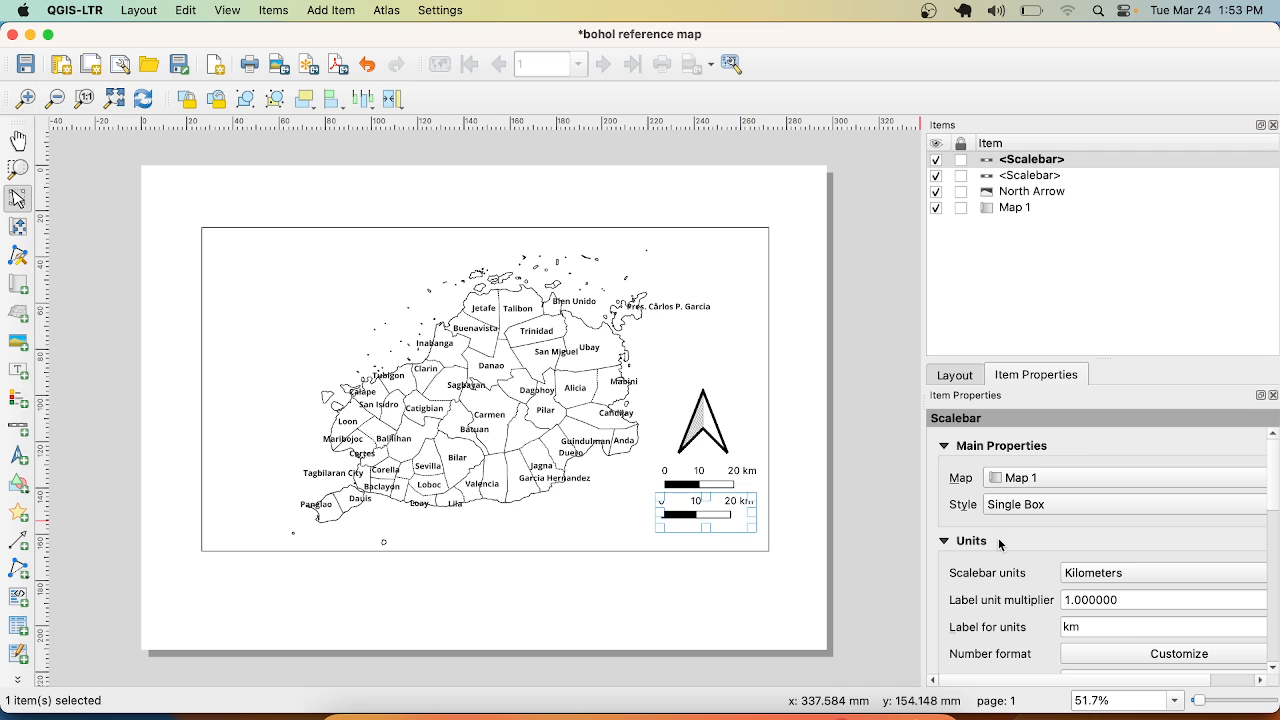
- Change the copied scale bar's style to Numeric and shift it slightly right and down to sit centred below the kilometre bar
left_click(1057, 505)
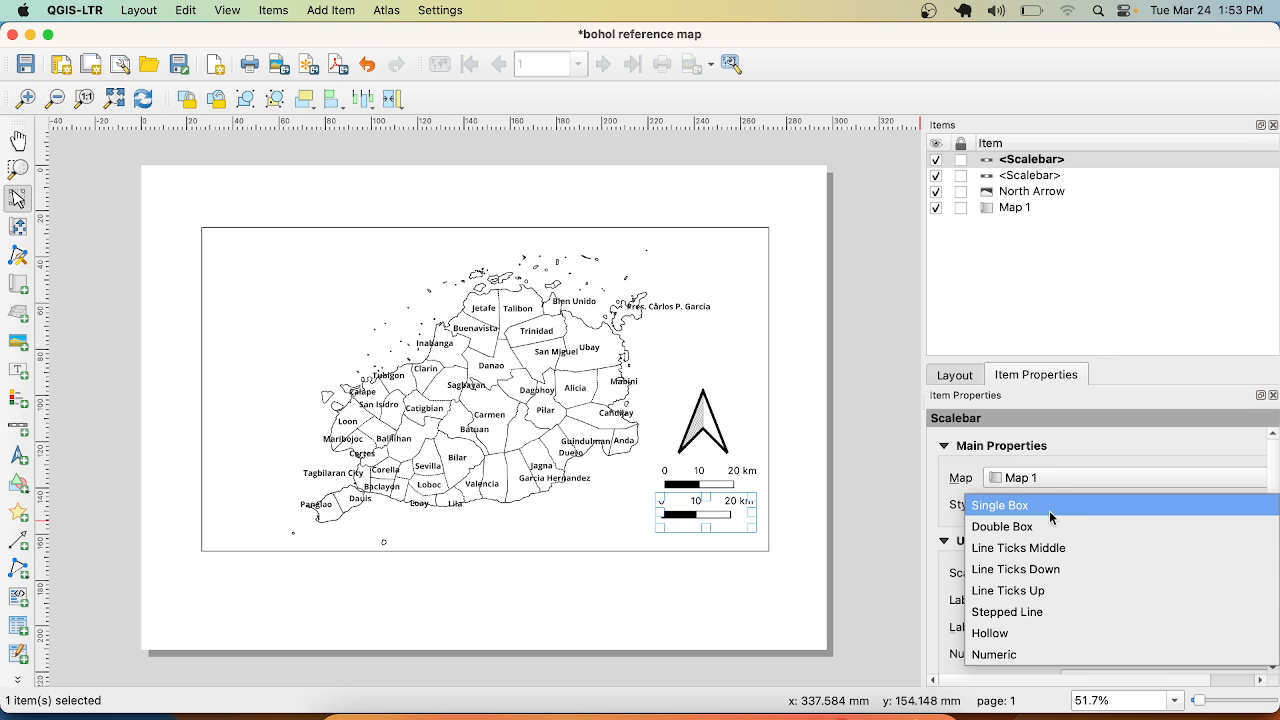
left_click(1015, 662)
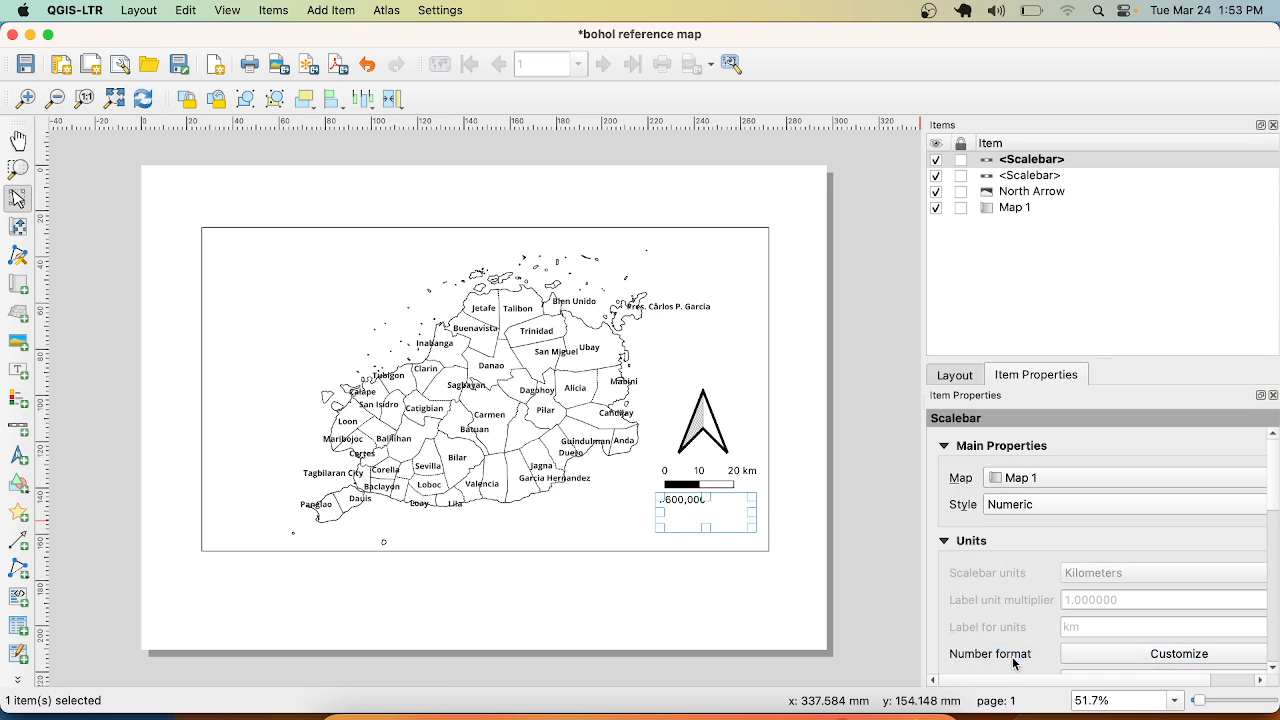
left_click(810, 577)
mouse_move(688, 507)
left_mouse_down()
mouse_move(722, 507)
mouse_move(704, 514)
left_mouse_up()
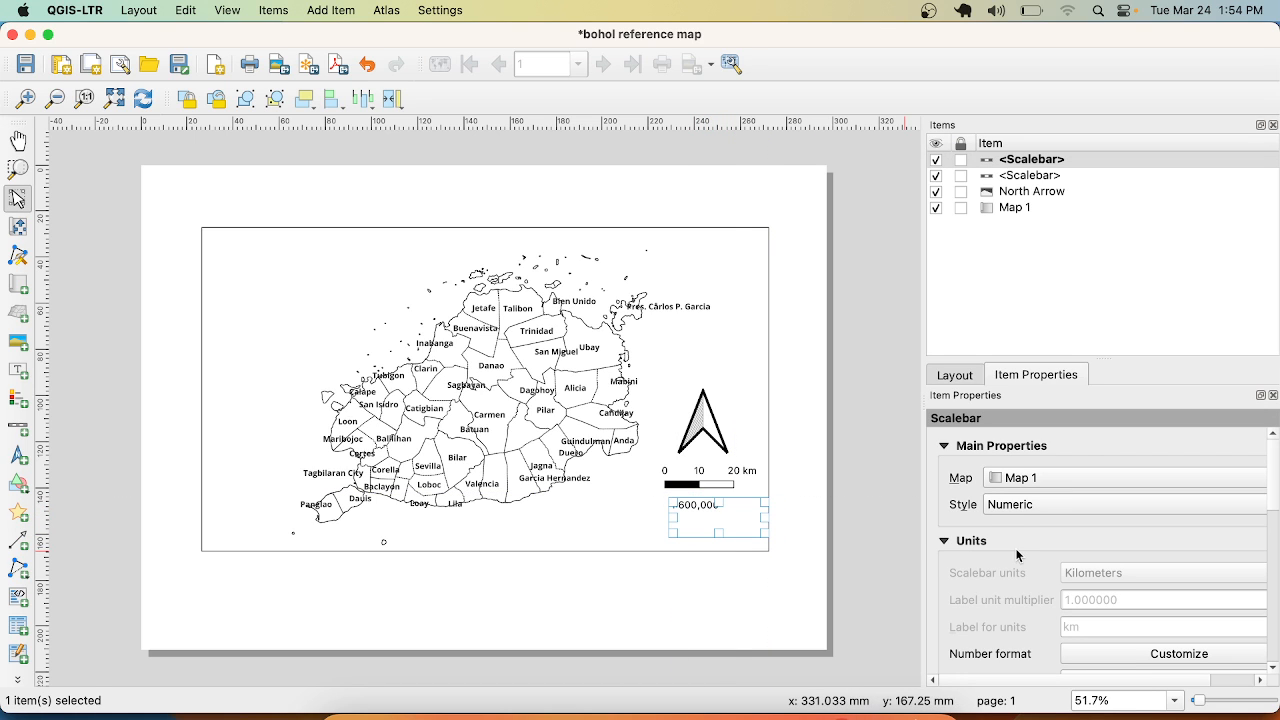
left_click(757, 231)
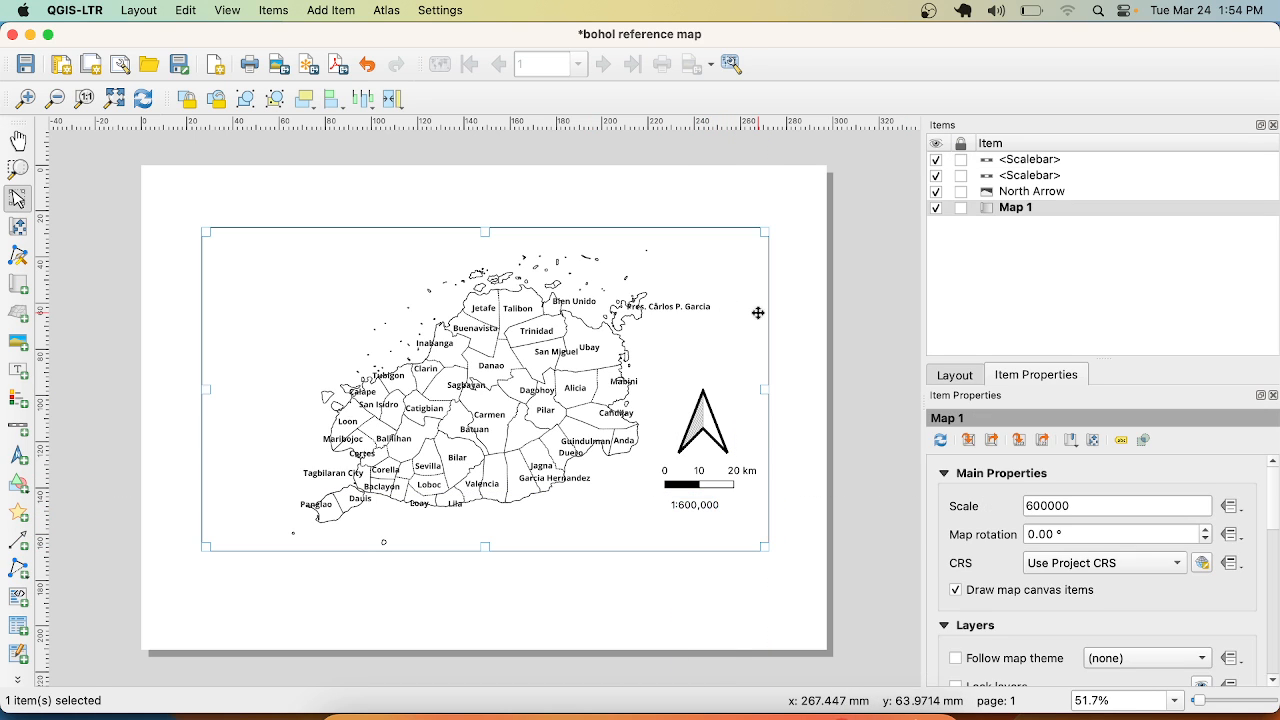
left_click(1087, 513)
key("Return")
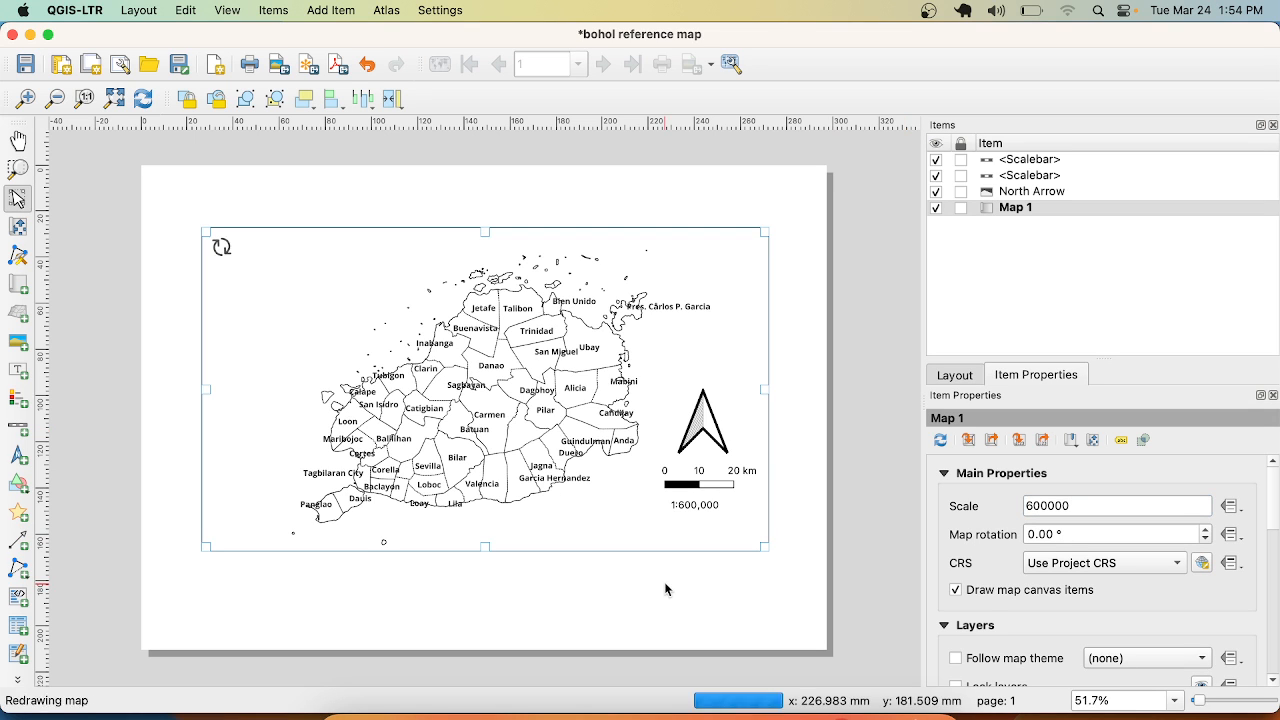
- Narrow the numeric scale's box to fit its text more closely and set its font size to 14 points
left_click(689, 507)
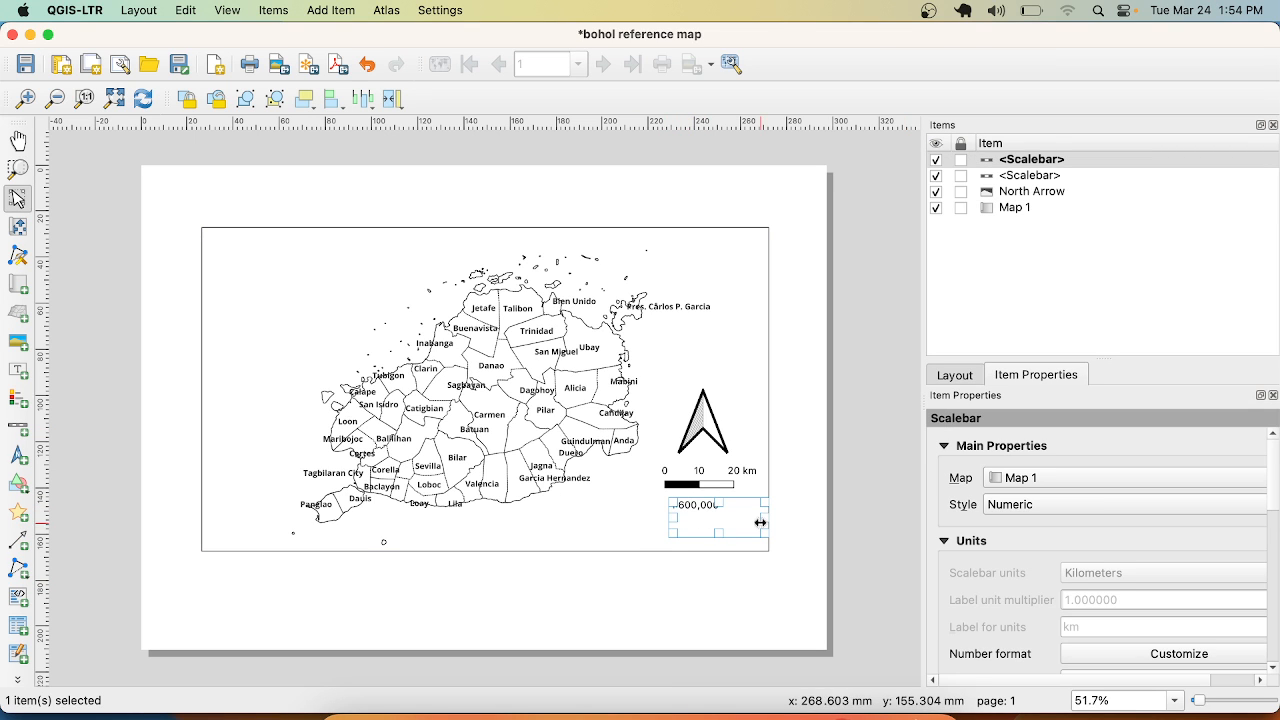
left_click_drag(766, 520, 735, 519)
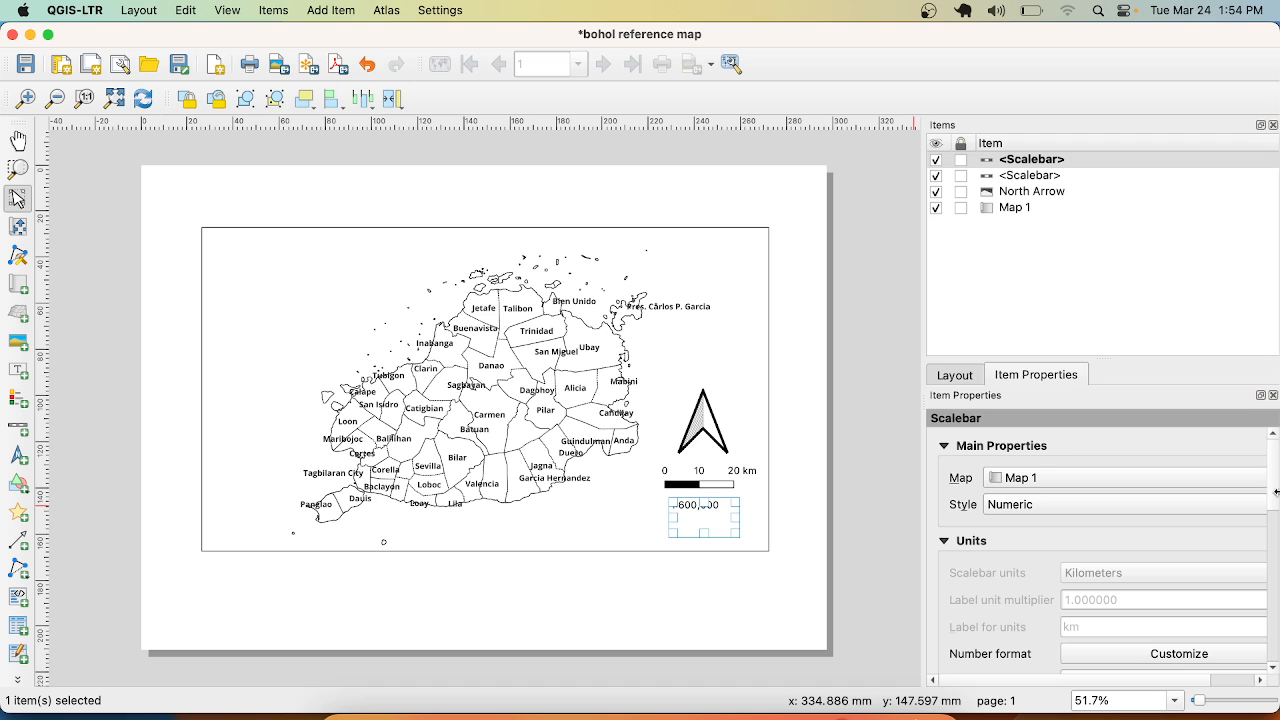
left_click_drag(1274, 488, 1274, 615)
left_click(944, 507)
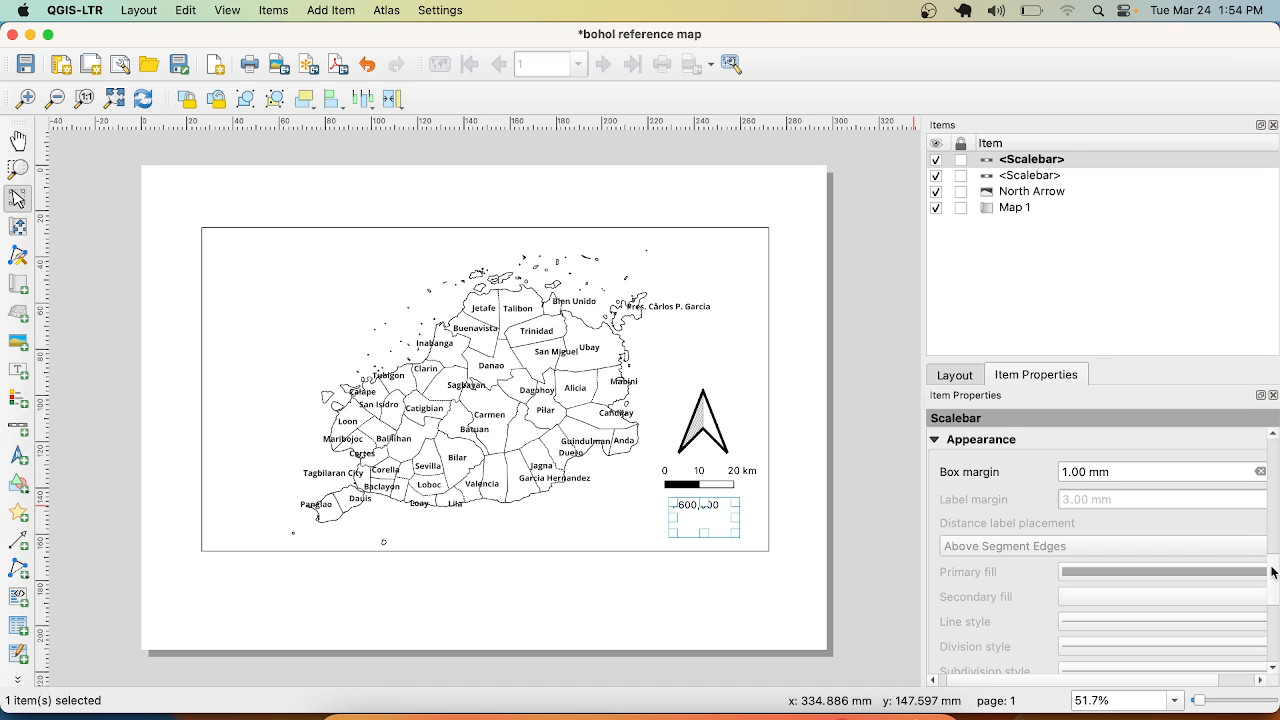
left_click_drag(1274, 570, 1266, 612)
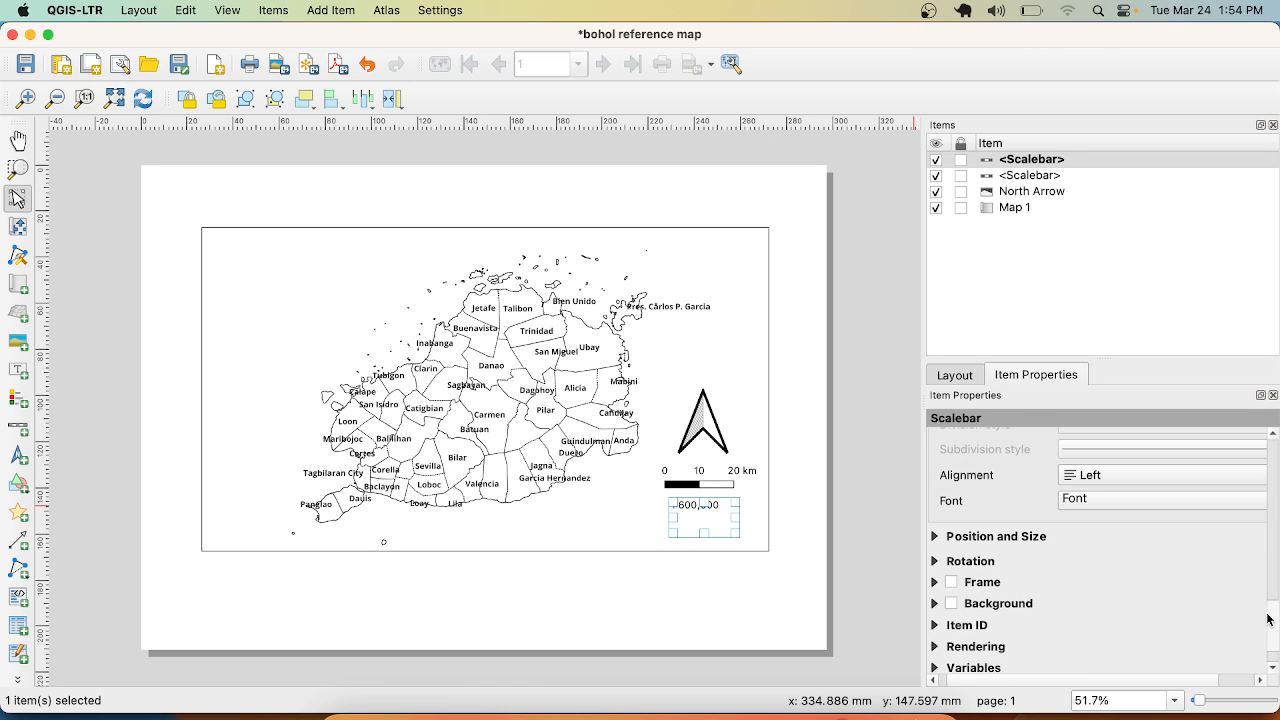
left_click(1249, 505)
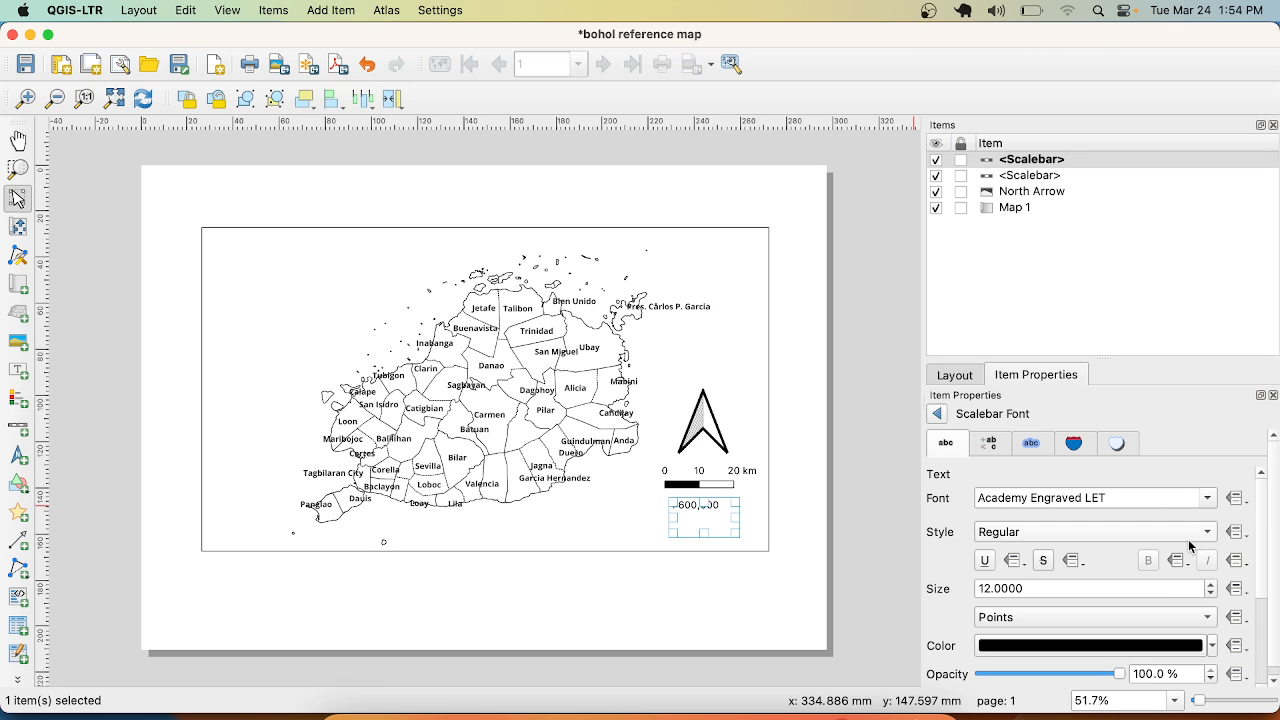
left_click(1209, 584)
left_click(1209, 584)
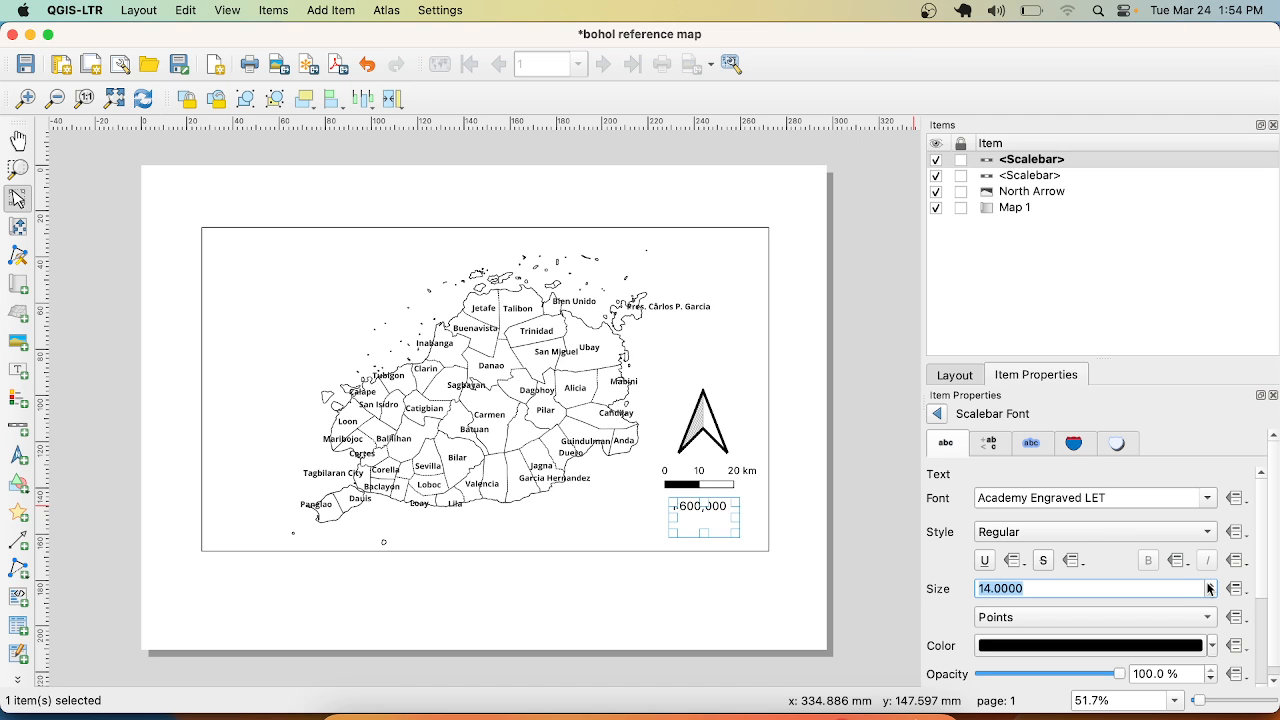
left_click(698, 590)
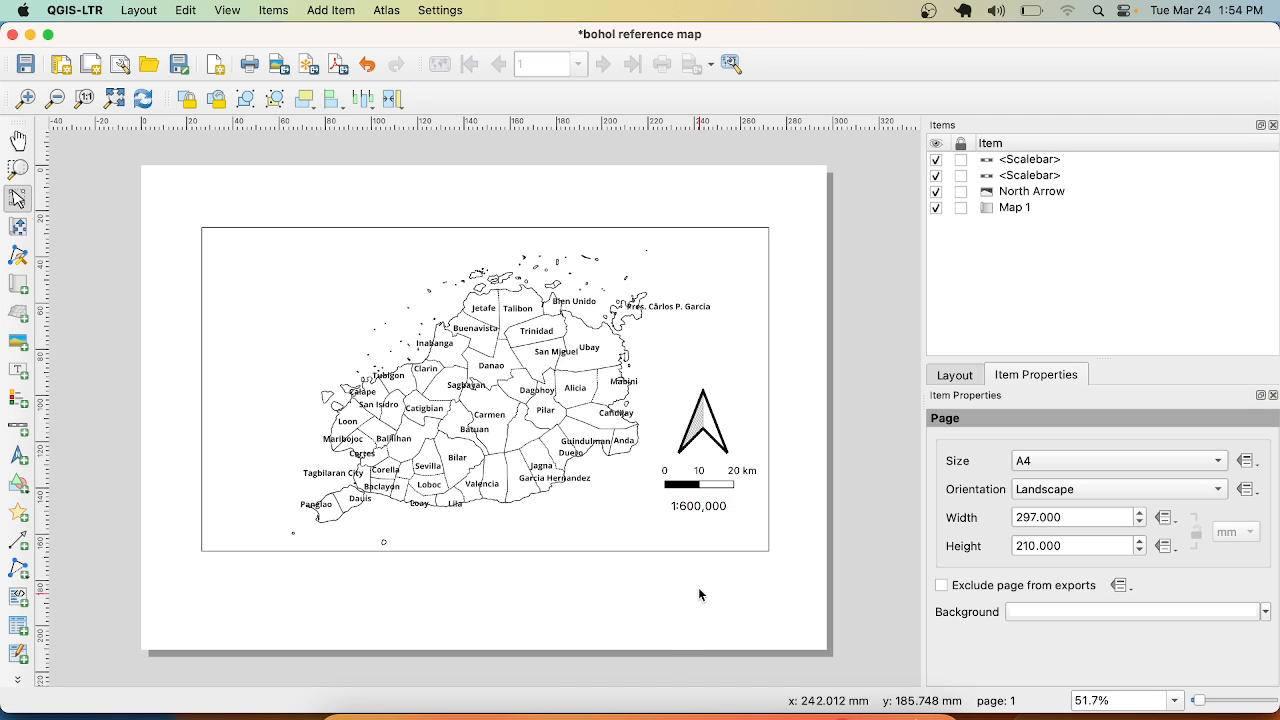
- Narrow the numeric scale's box slightly more and move it up closer beneath the kilometre bar
left_click(702, 514)
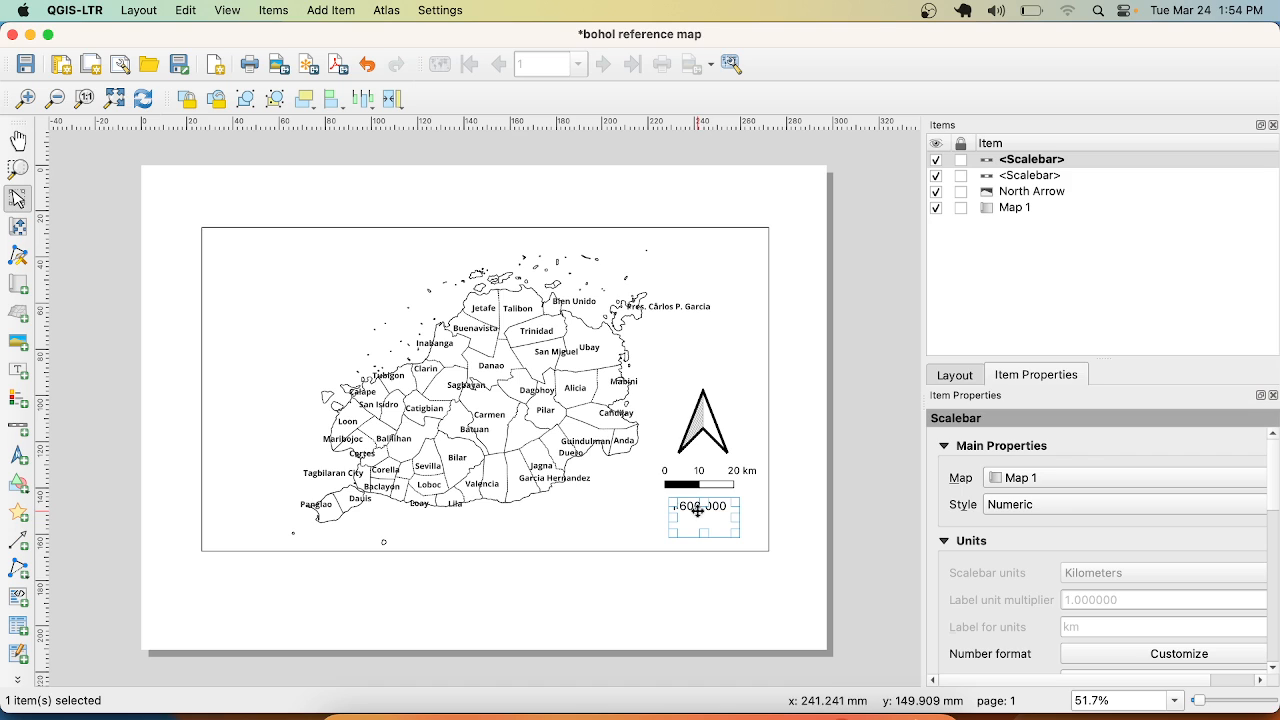
left_click_drag(738, 517, 698, 509)
left_click(576, 540)
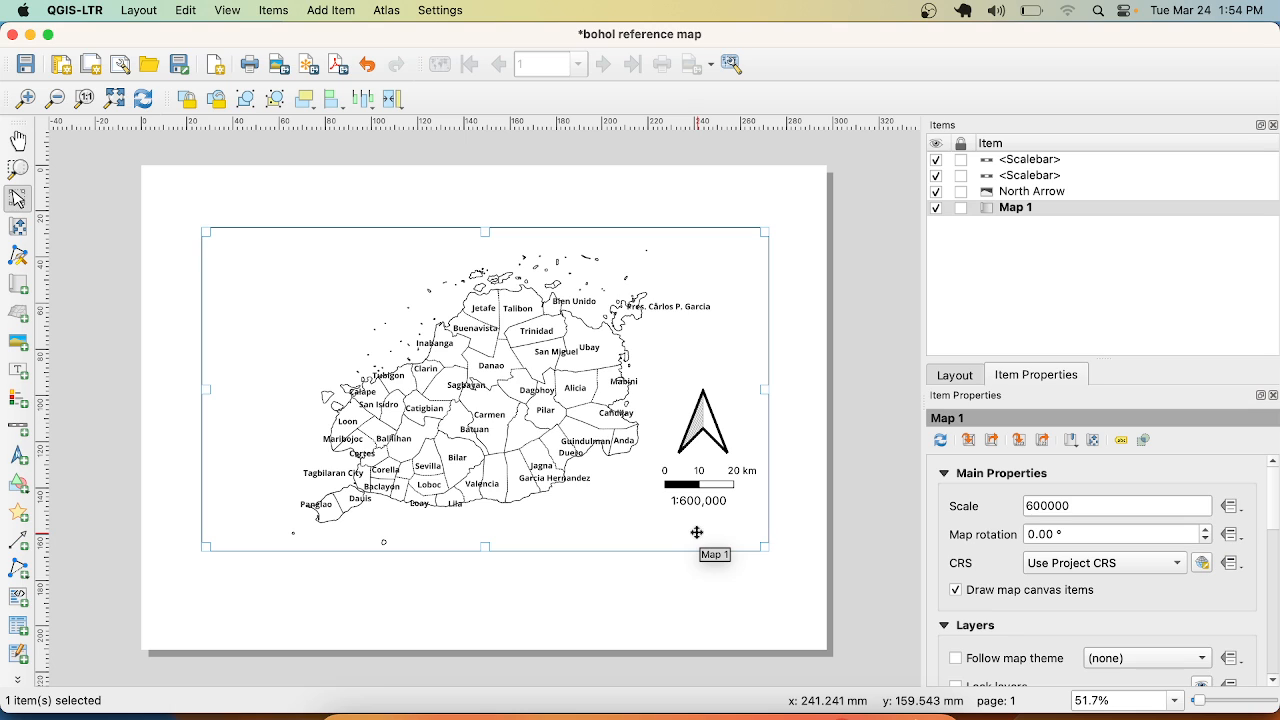
left_click(633, 578)
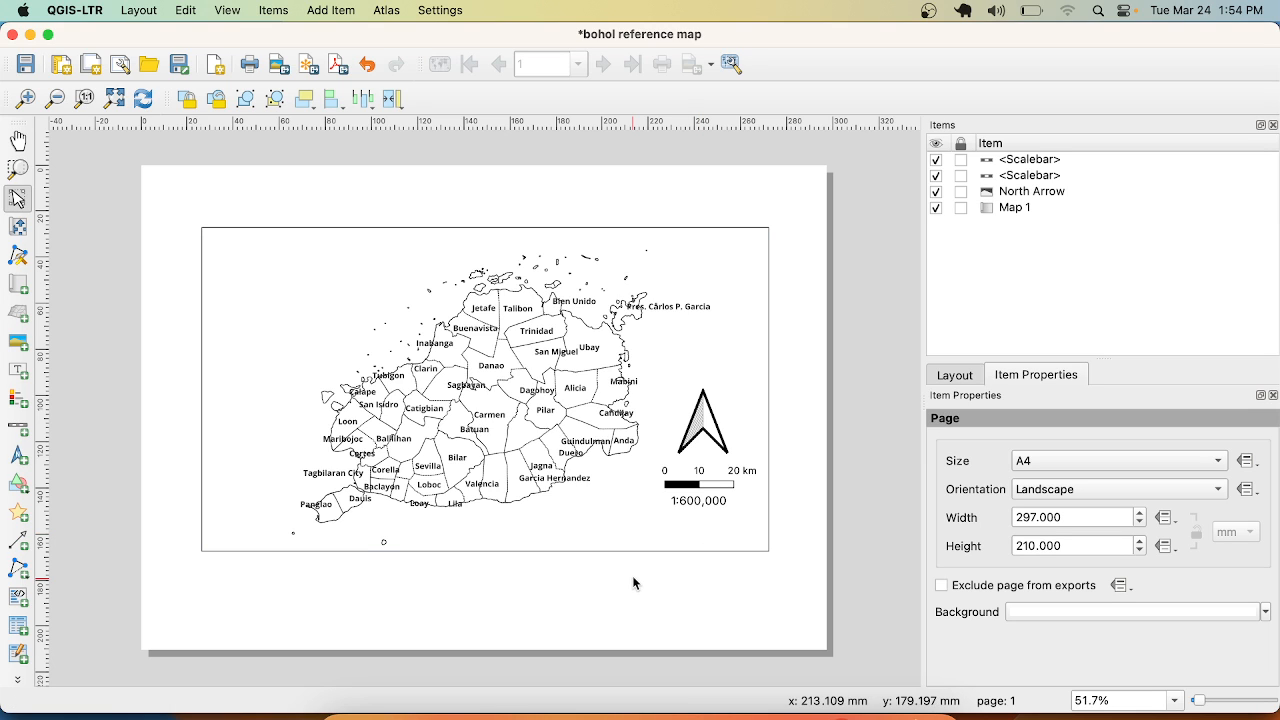
- Add a new grid to the map frame and open its properties
left_click(287, 303)
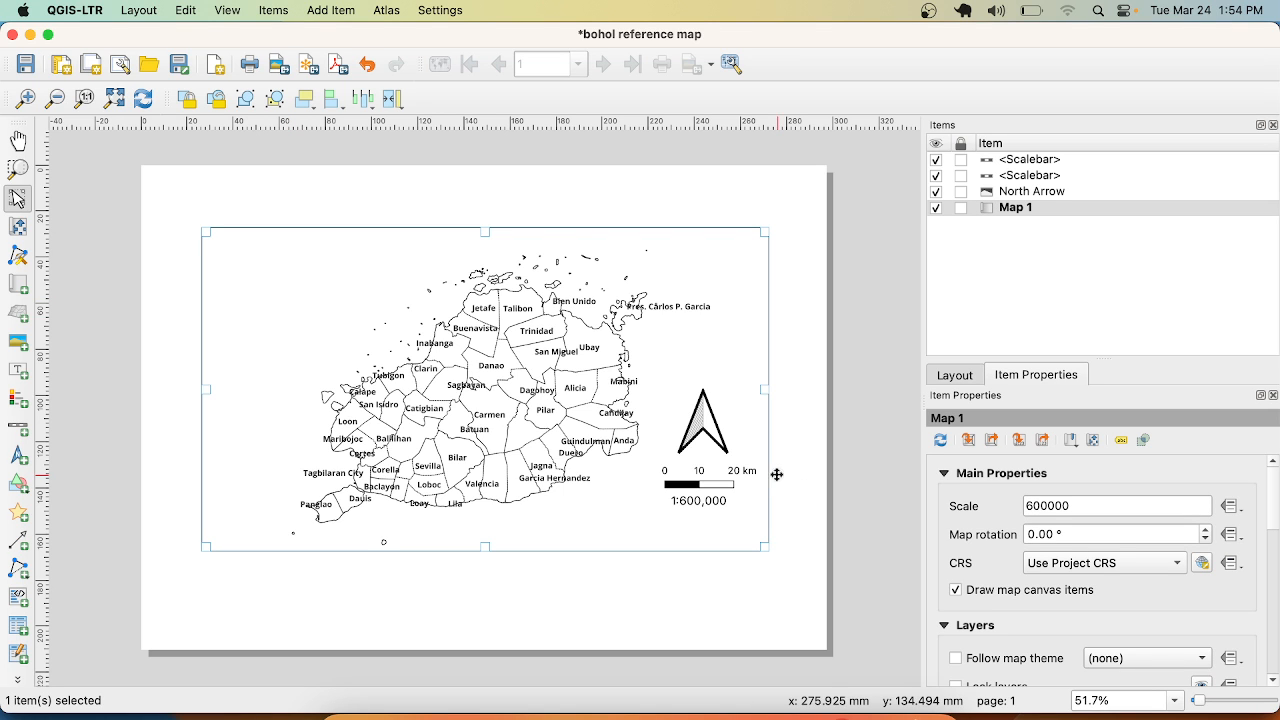
left_click_drag(1272, 508, 1266, 621)
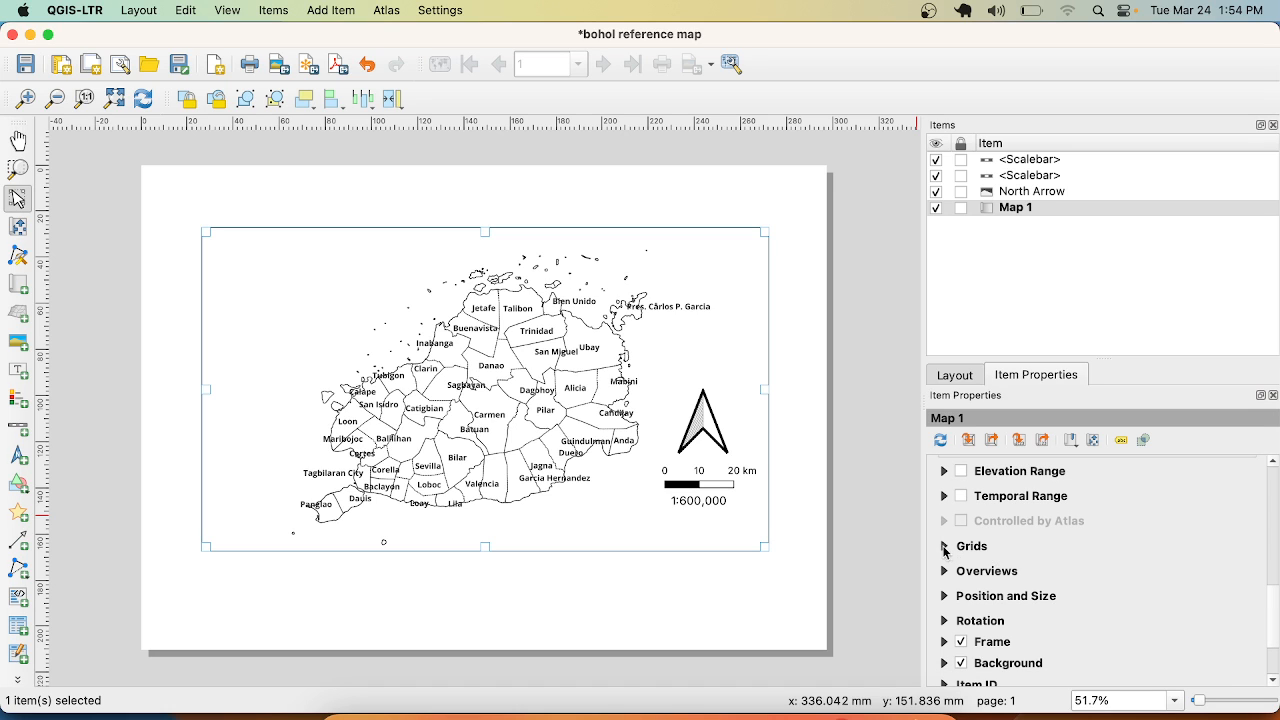
left_click(944, 547)
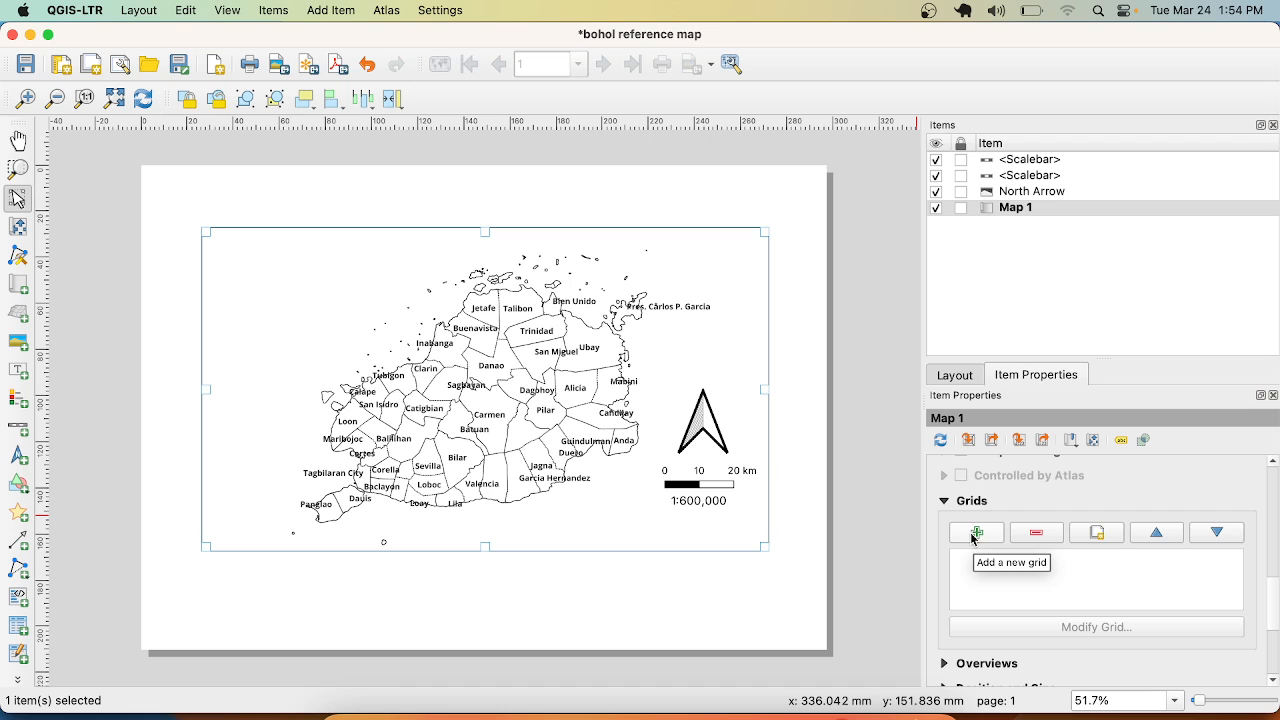
left_click(975, 534)
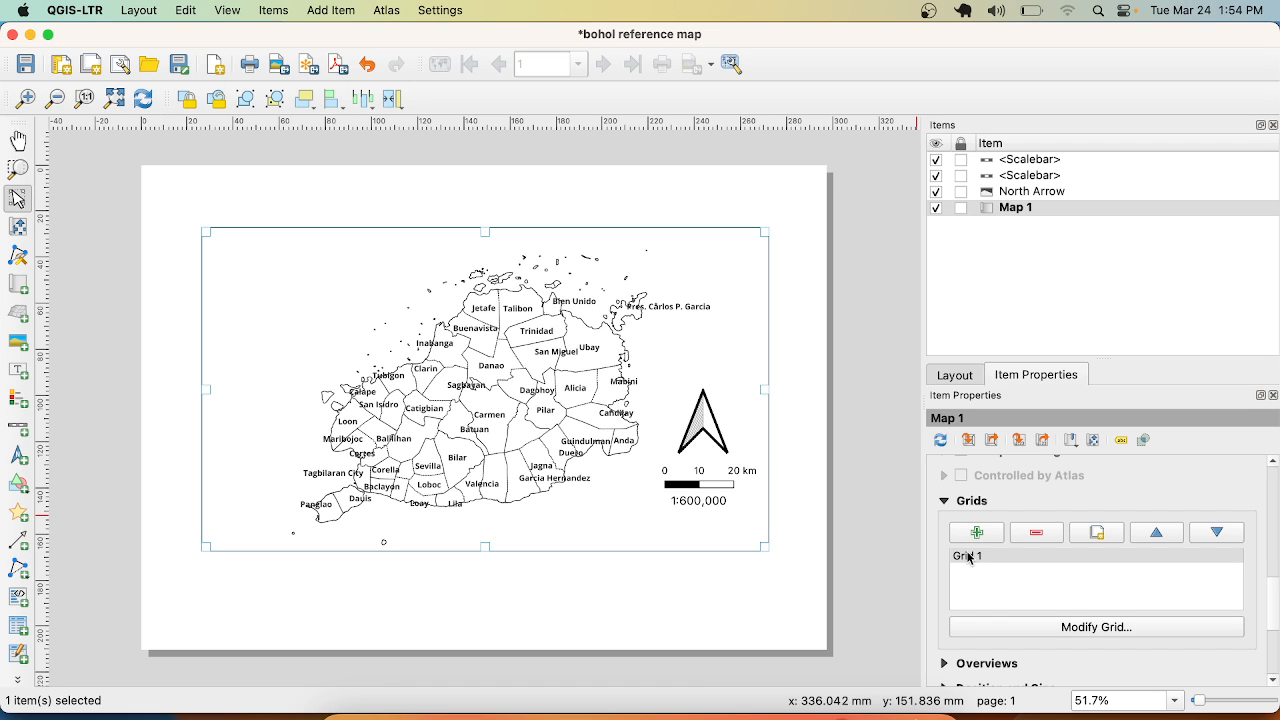
left_click(976, 558)
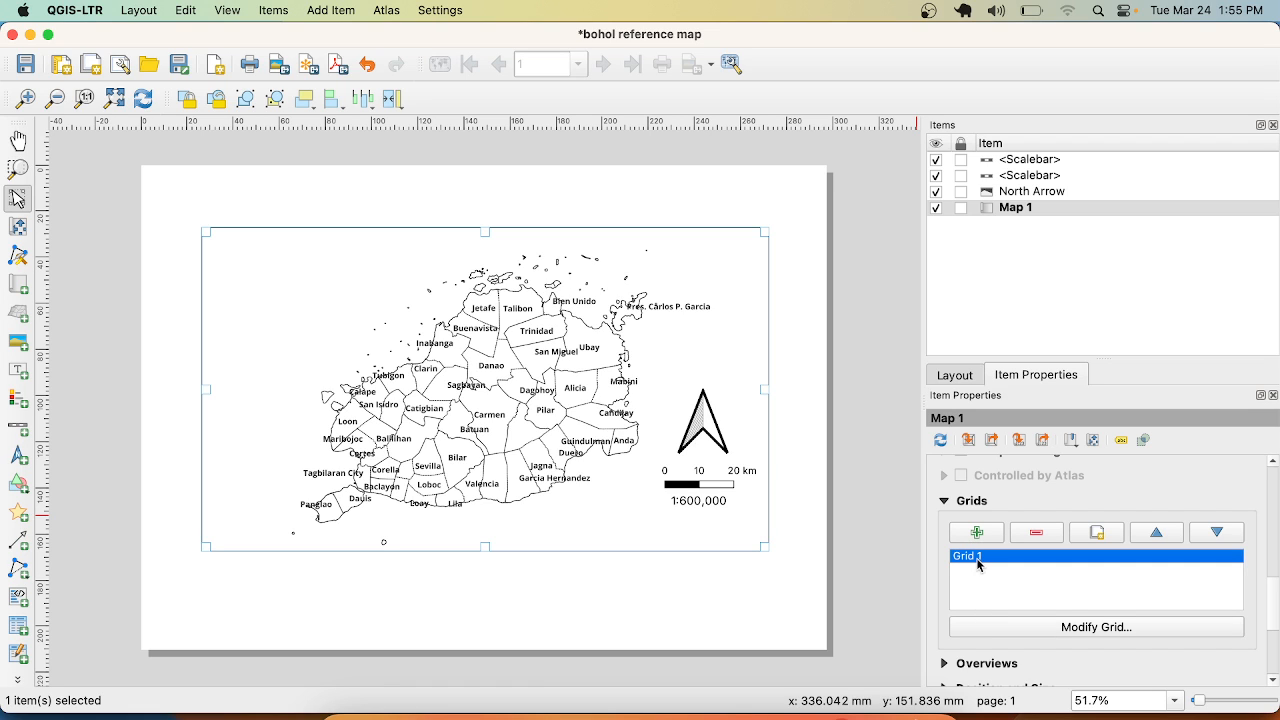
left_click(1028, 628)
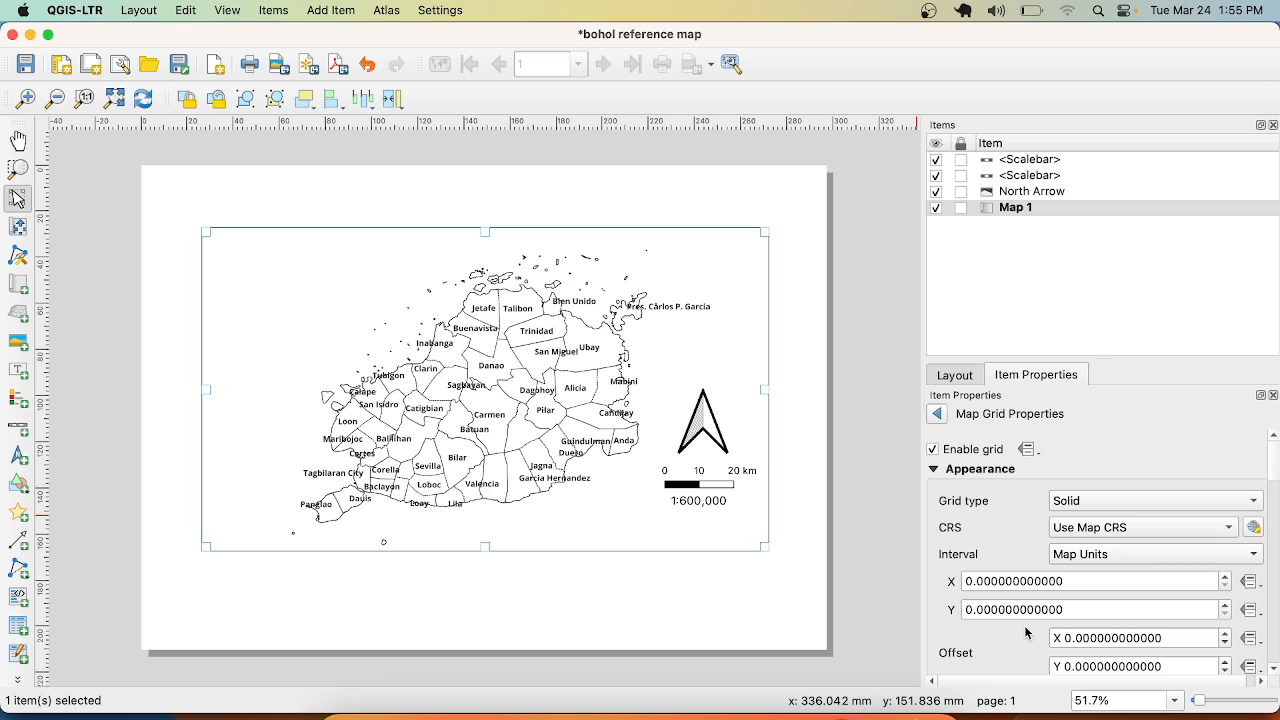
- Set the grid type to Frame and annotations only and its CRS to Project CRS: EPSG:4326 - WGS 84
left_click(1104, 500)
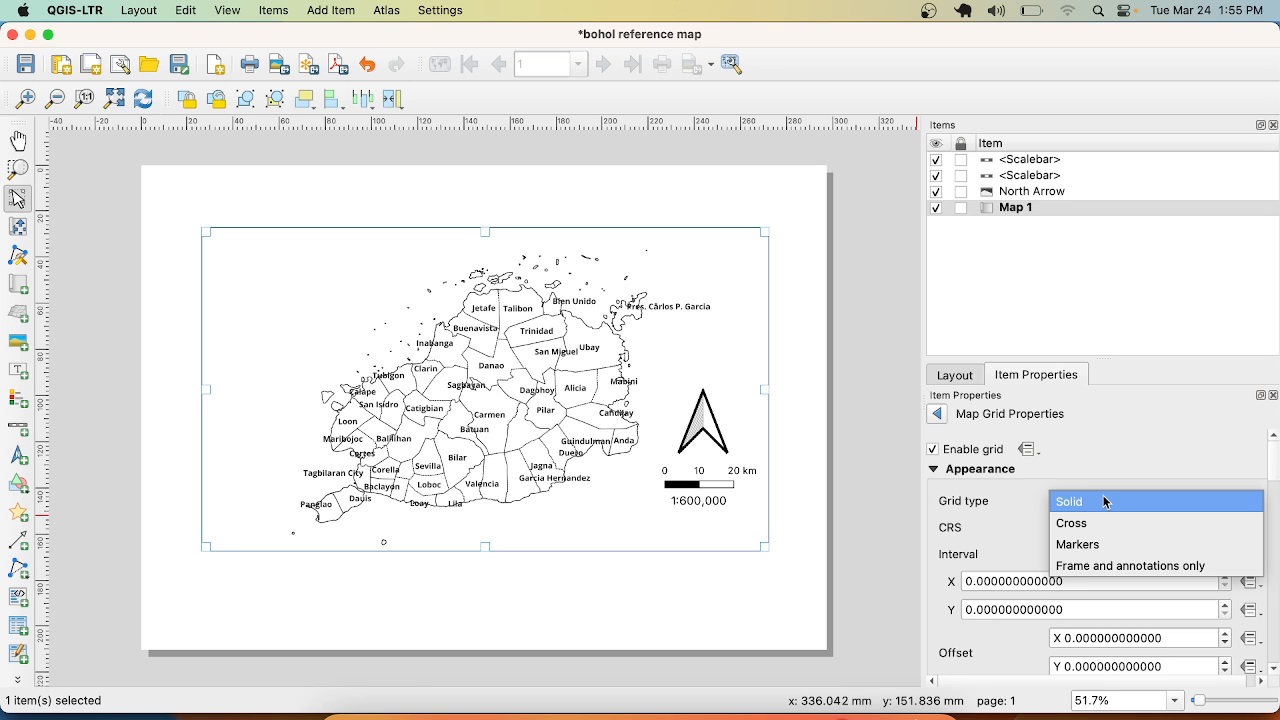
left_click(1090, 568)
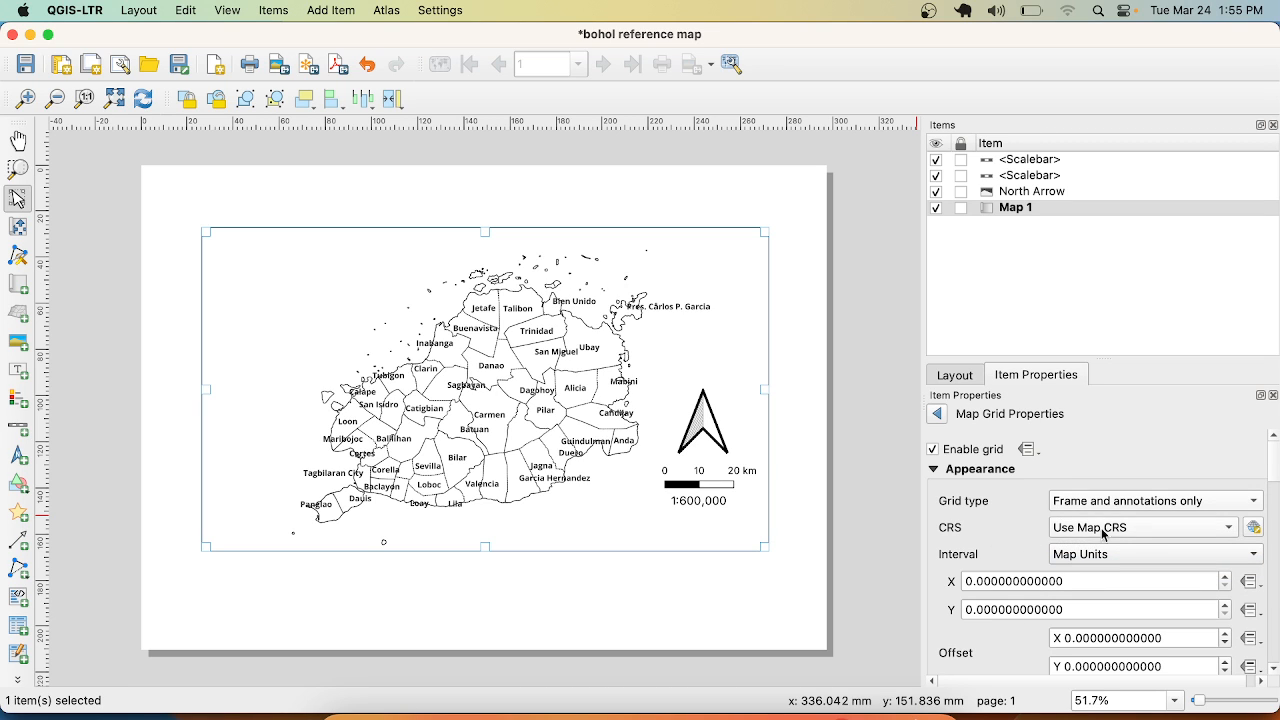
left_click(1221, 528)
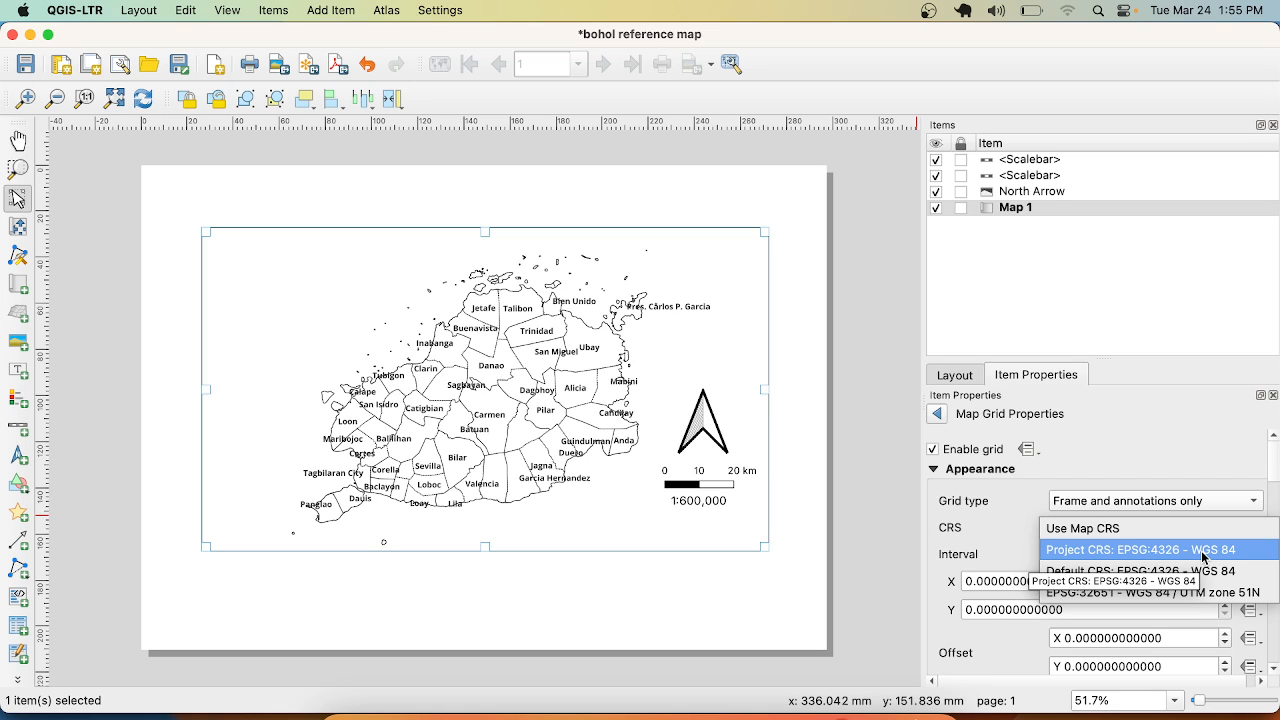
left_click(1204, 557)
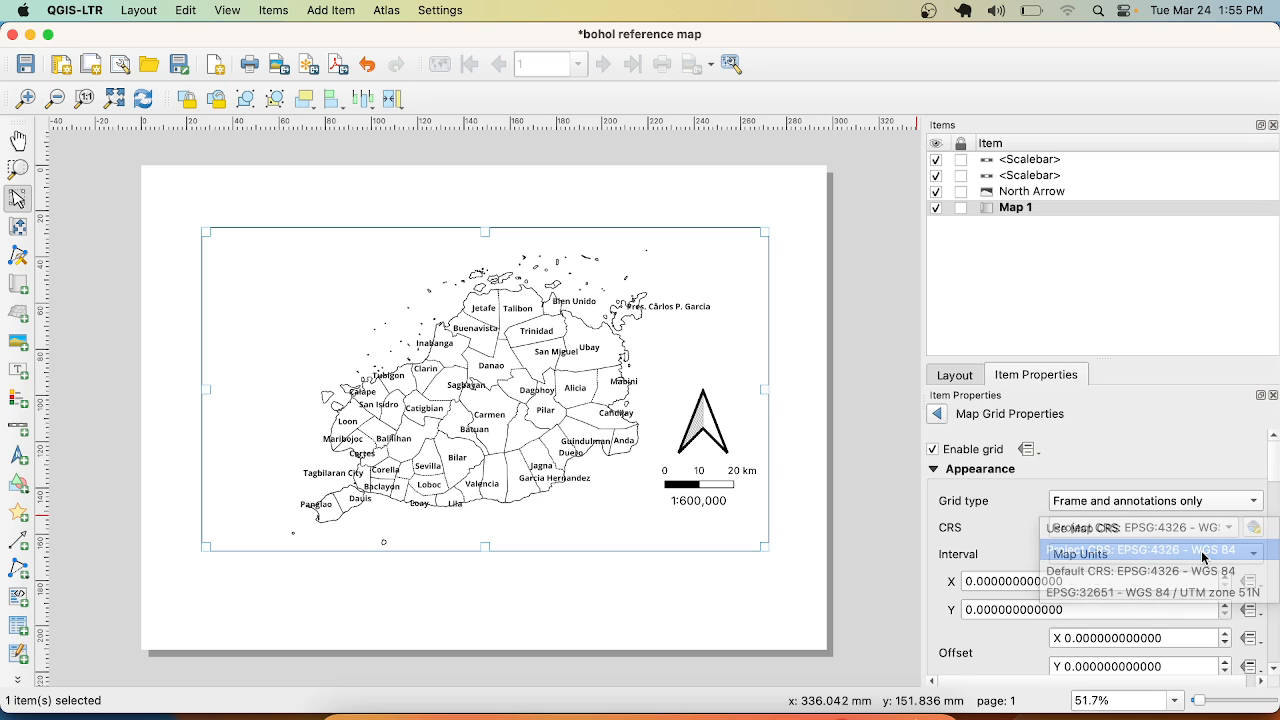
- Set the grid interval to 0.3 map units in both X and Y
left_click(969, 581)
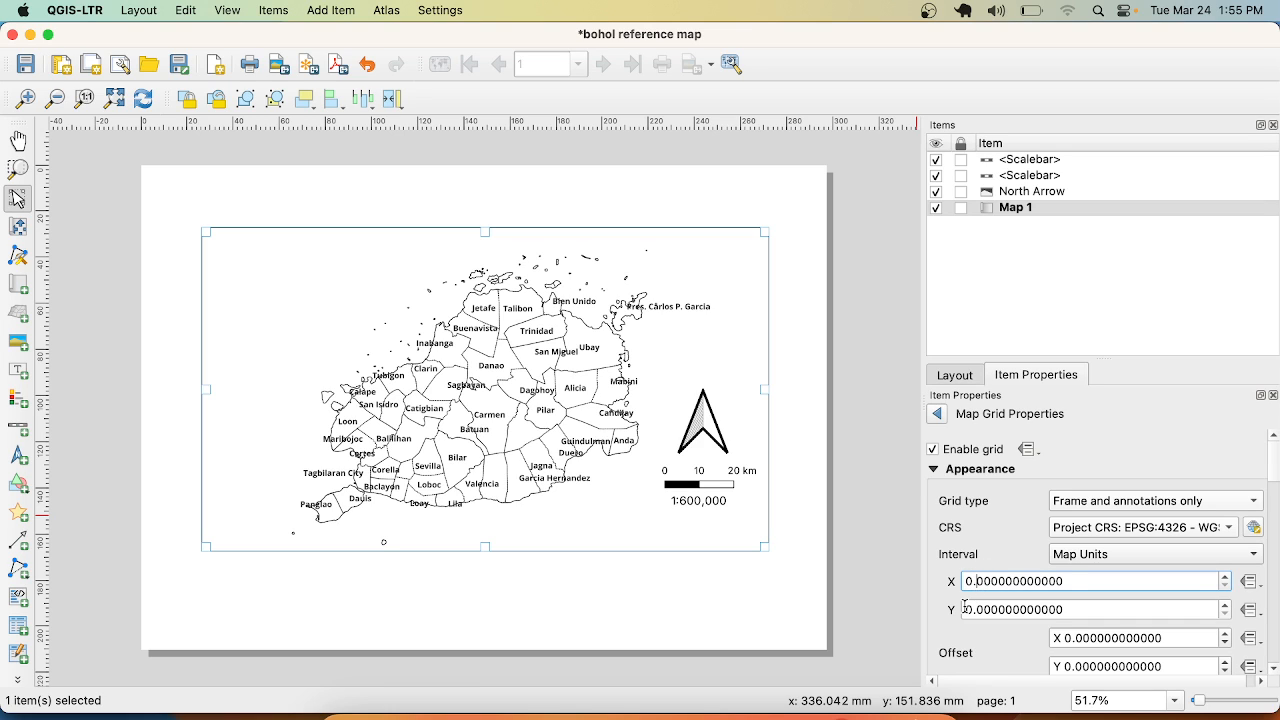
type("3")
left_click(979, 605)
type("3")
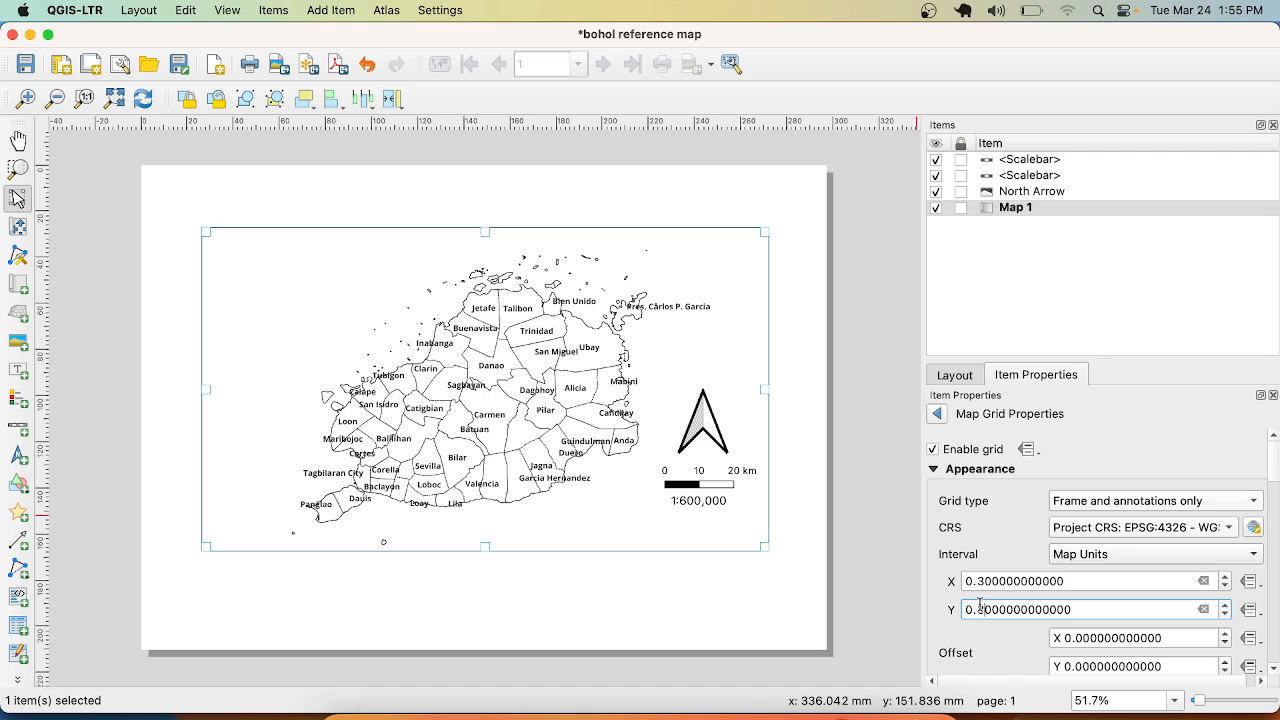
left_click(717, 600)
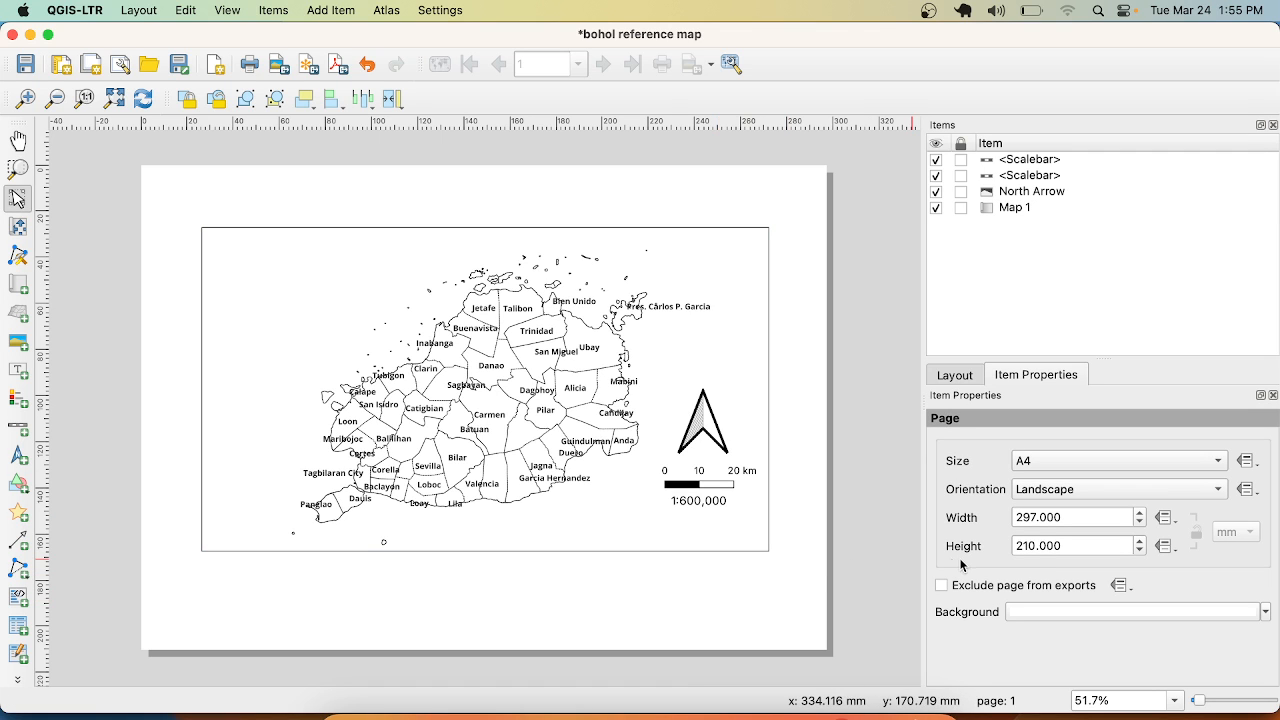
left_click(733, 524)
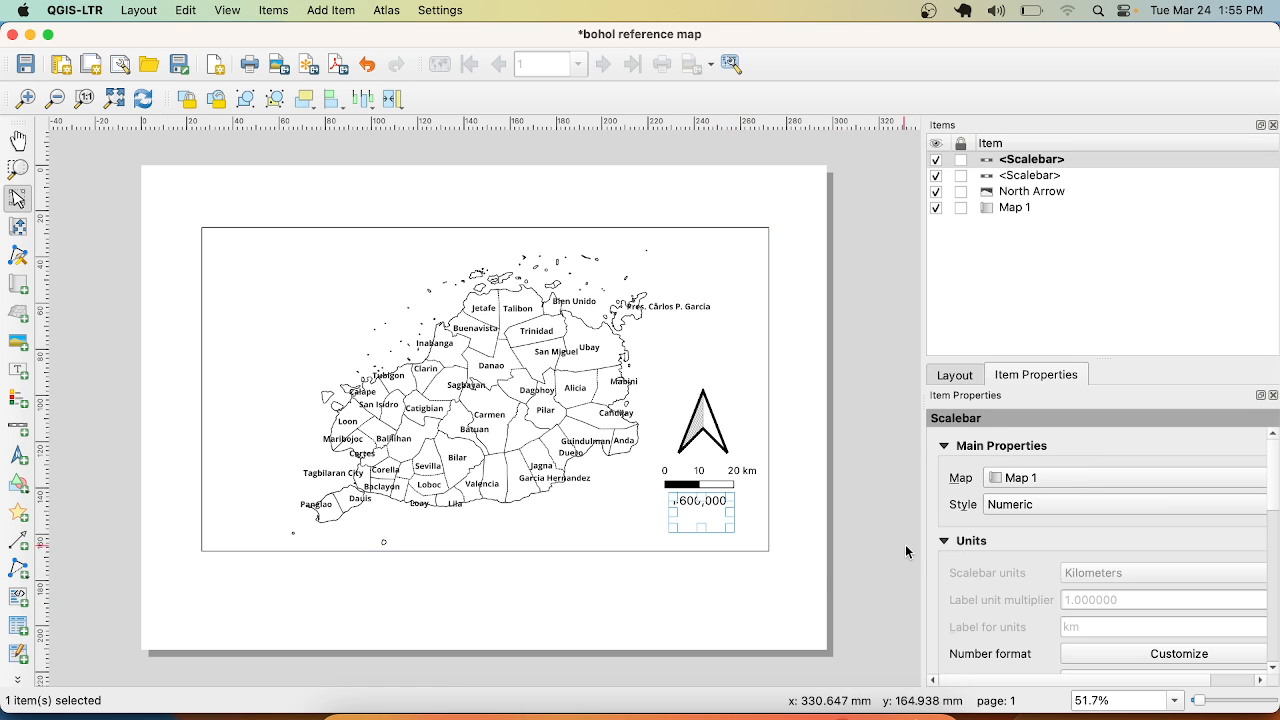
- Reopen the properties of the map's grid and set its frame style to Exterior Ticks
left_click(603, 538)
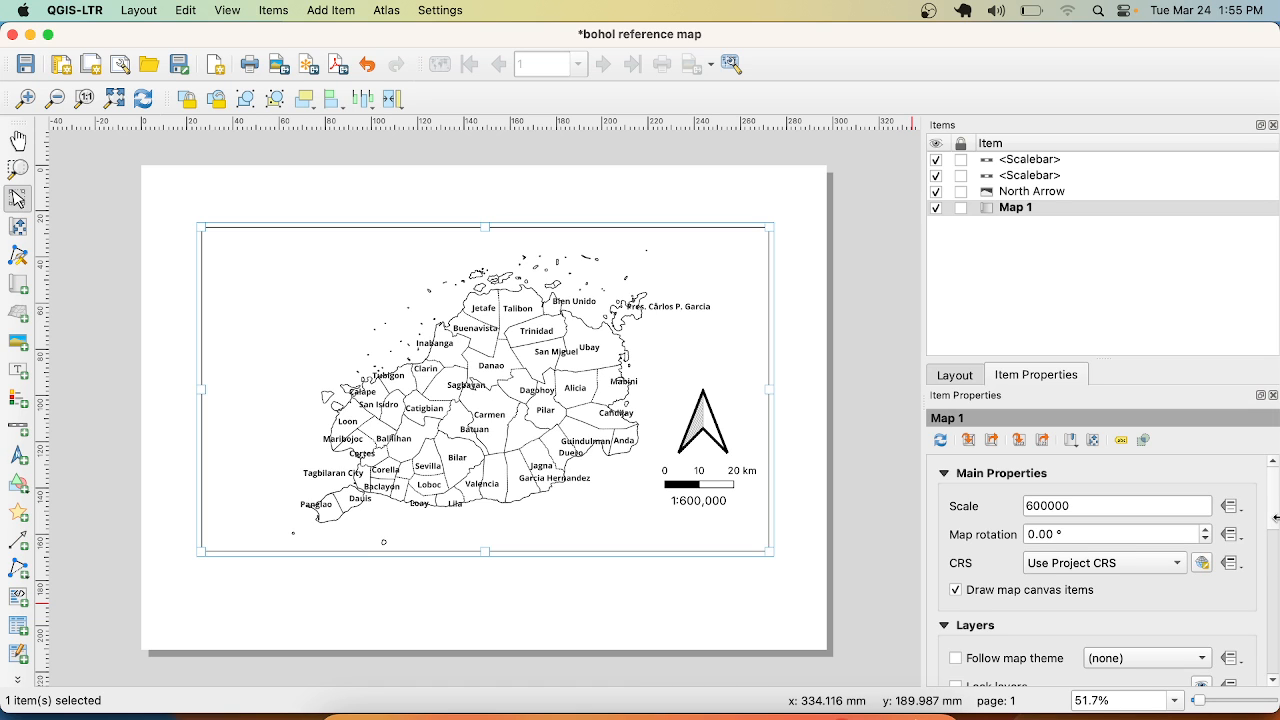
left_click_drag(1276, 517, 1271, 645)
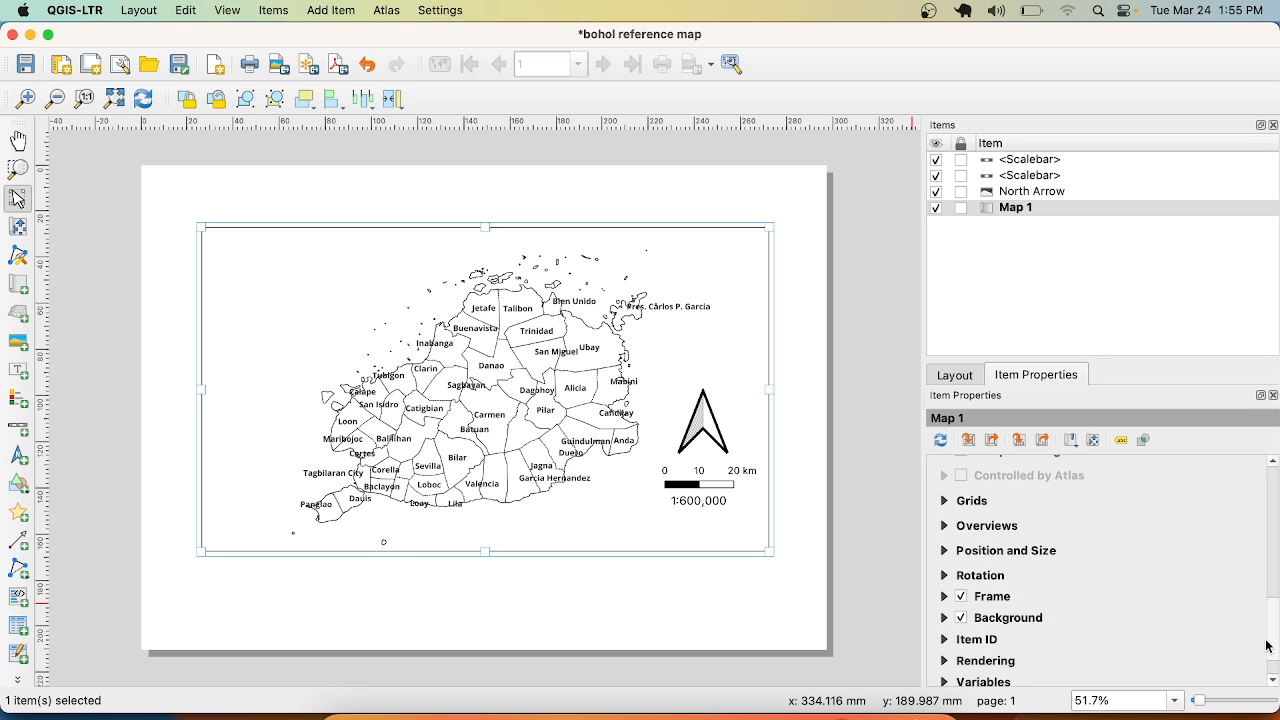
left_click(945, 503)
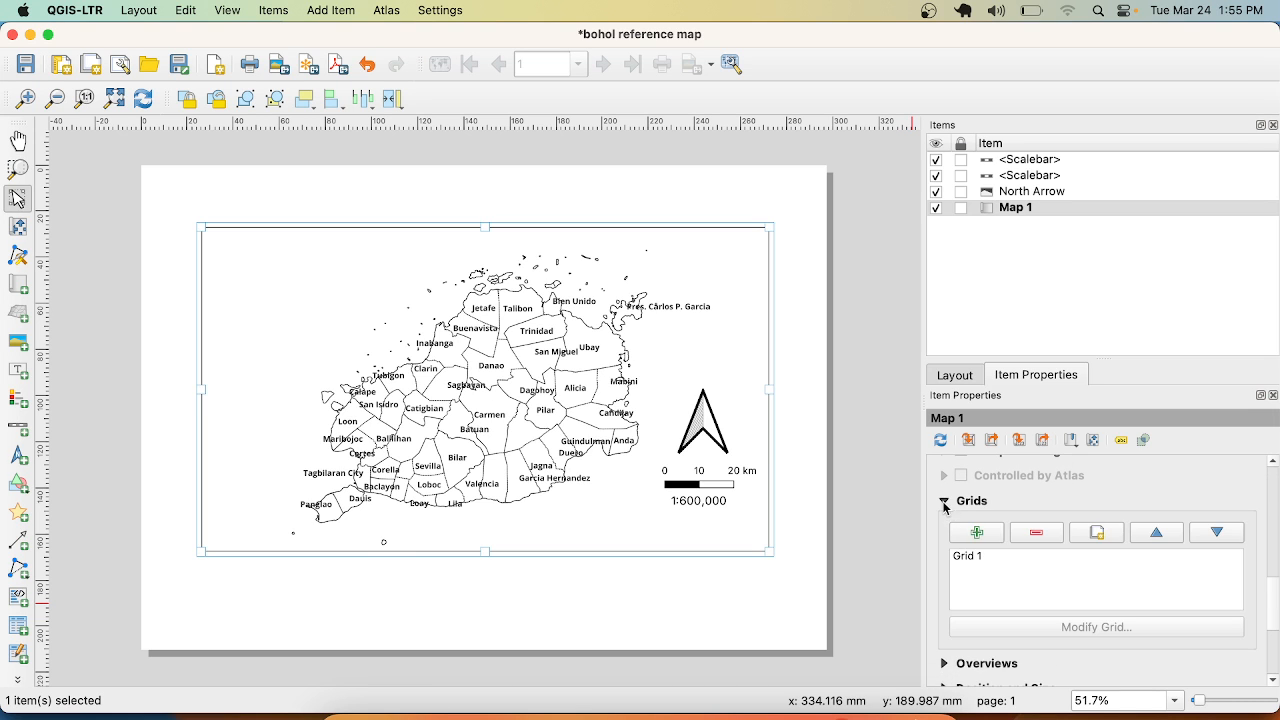
left_click(999, 561)
left_click(1001, 626)
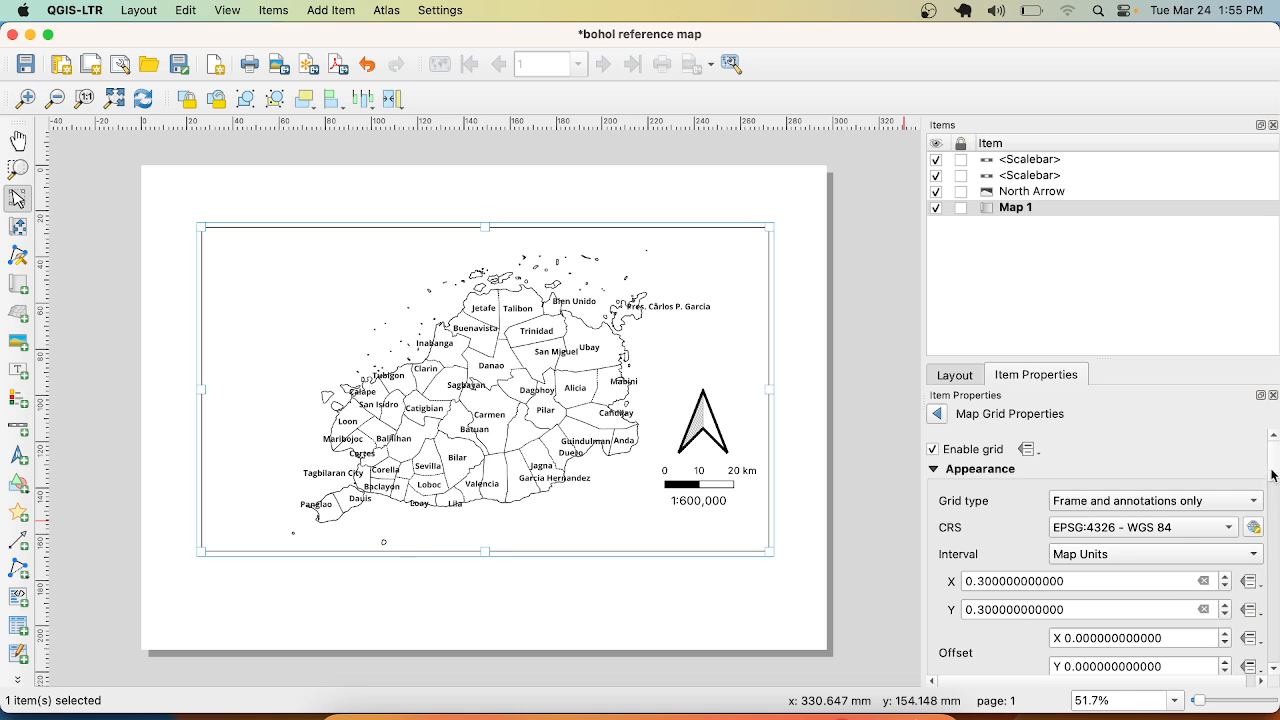
mouse_move(1272, 475)
left_mouse_down()
mouse_move(1275, 517)
mouse_move(1275, 470)
mouse_move(1275, 490)
left_mouse_up()
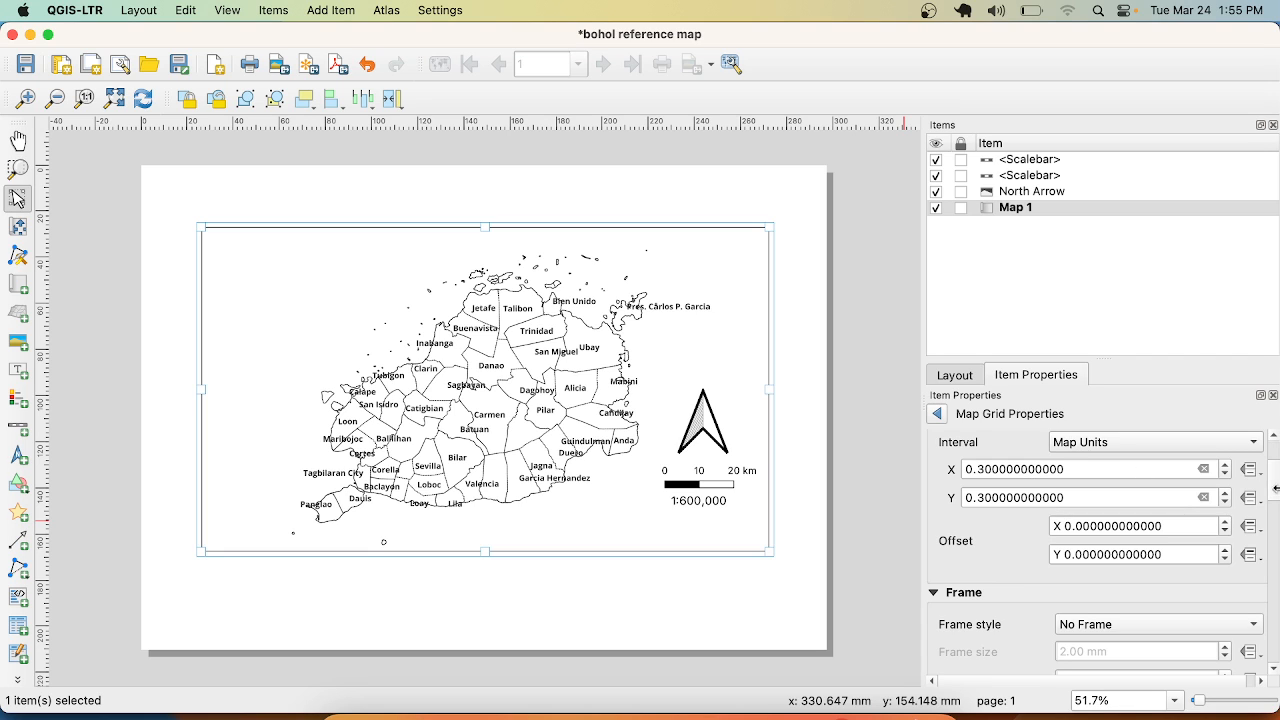
left_click_drag(1275, 490, 1273, 521)
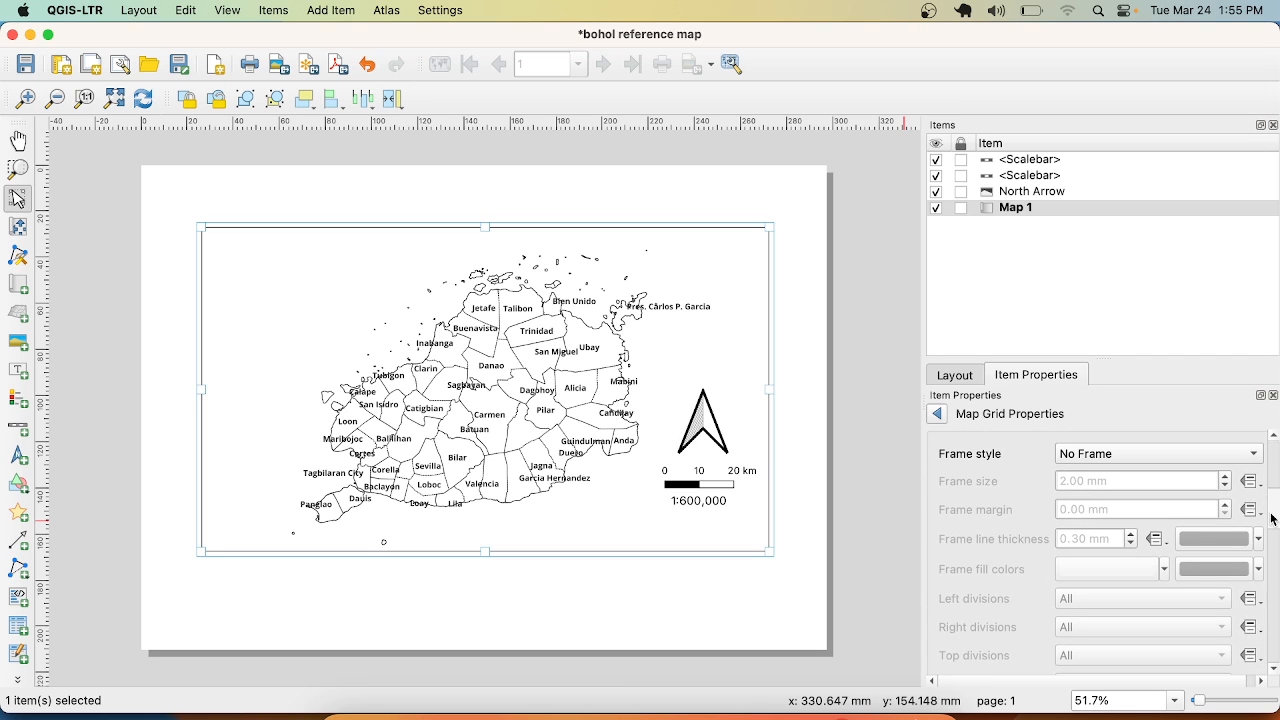
left_click(1220, 463)
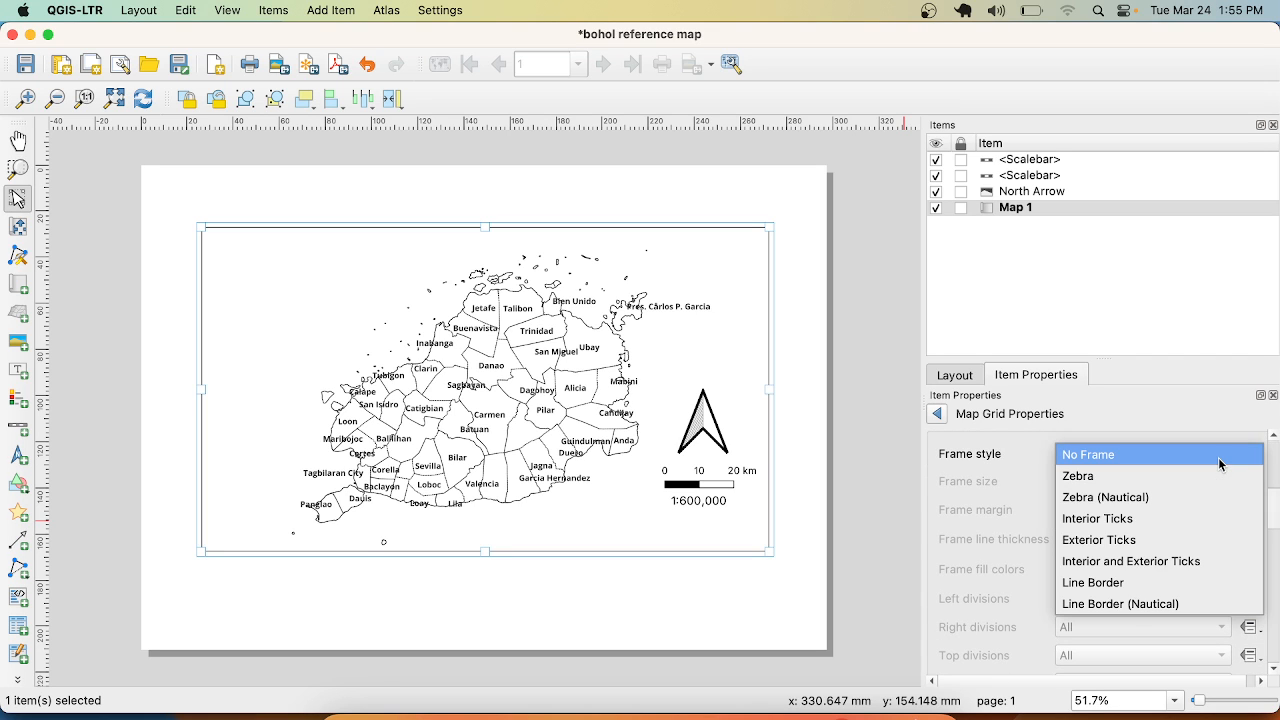
left_click(1122, 545)
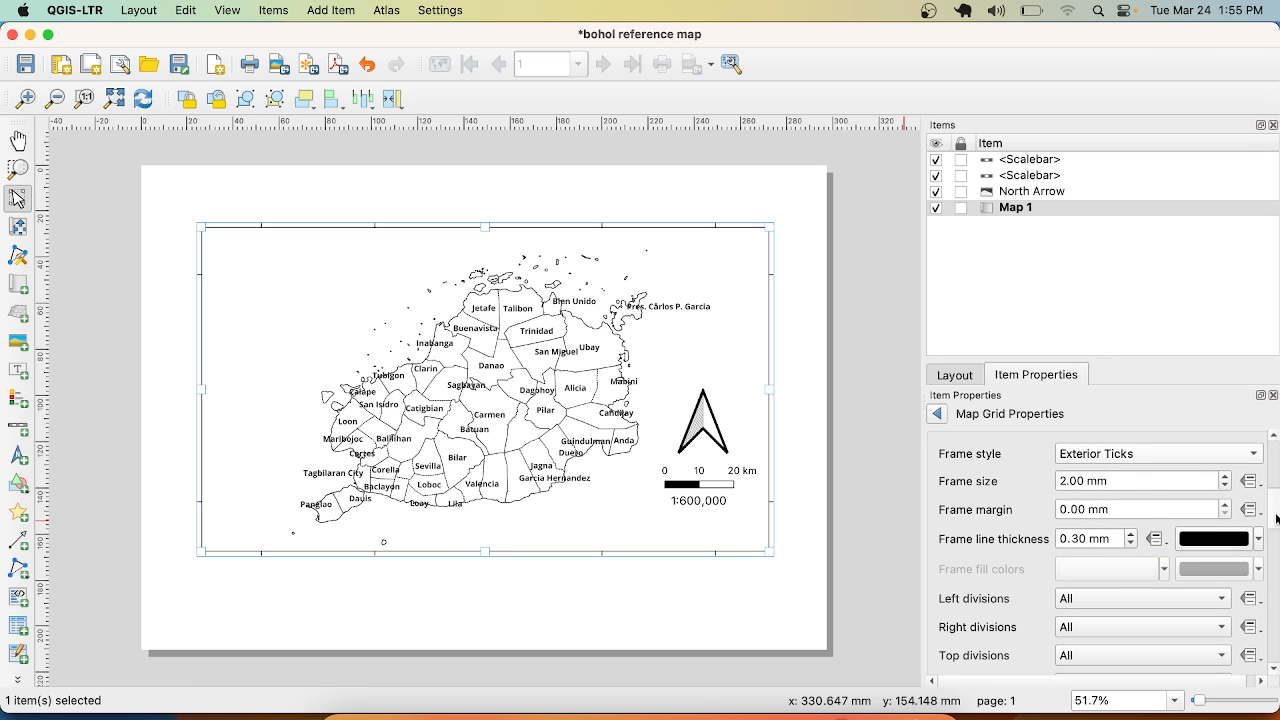
- Enable Draw Coordinates for the map grid and set the coordinate format to Degree,Minute with Suffix
left_click_drag(1276, 518, 1275, 588)
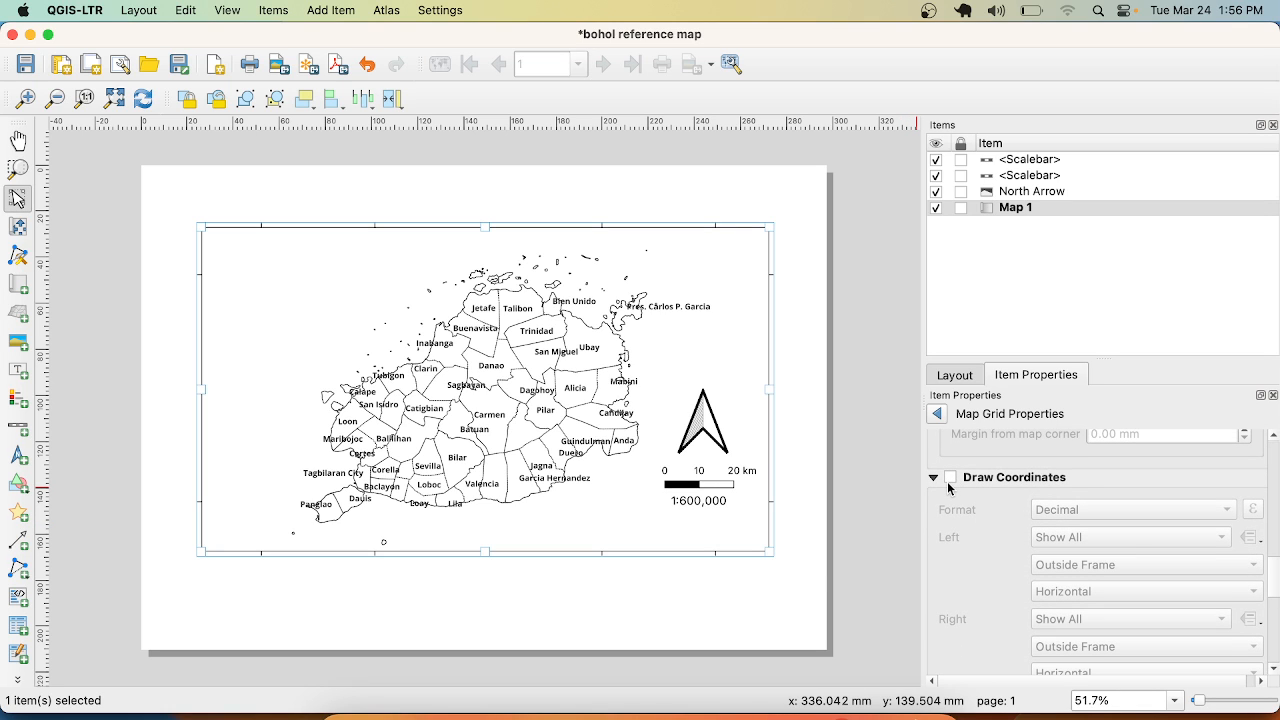
left_click(950, 478)
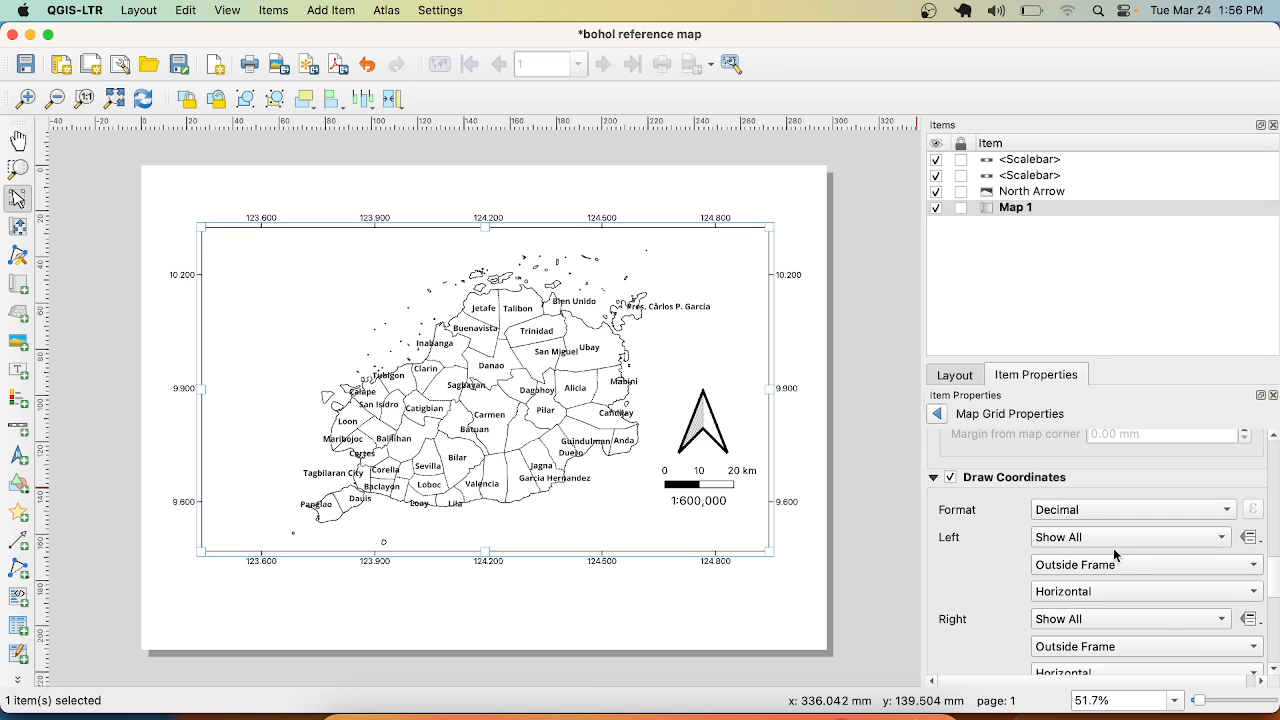
left_click(1126, 511)
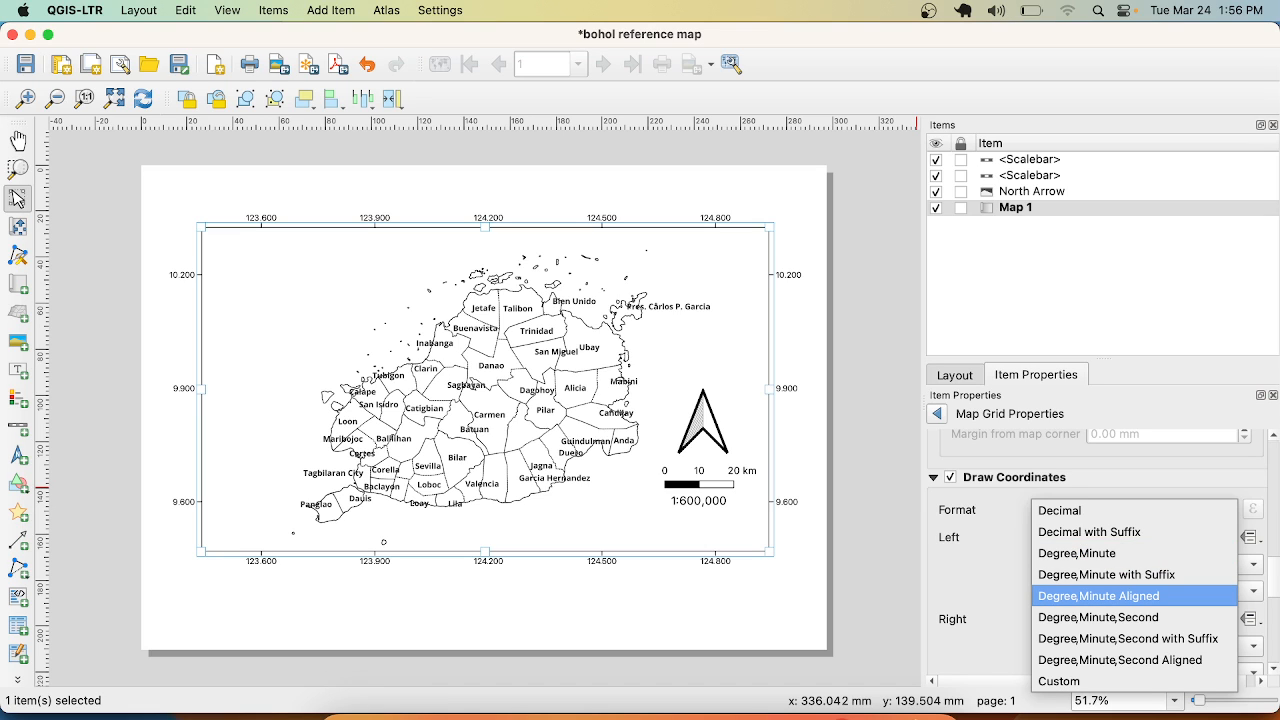
left_click(1099, 596)
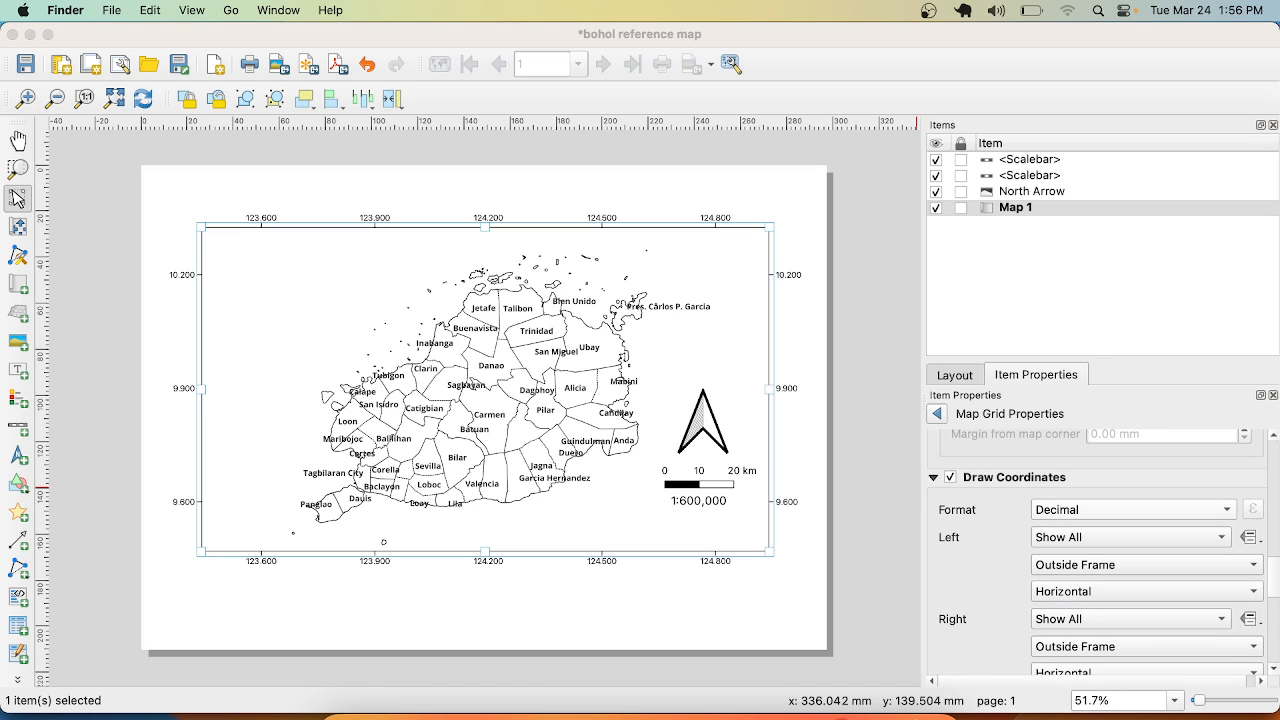
left_click(1076, 512)
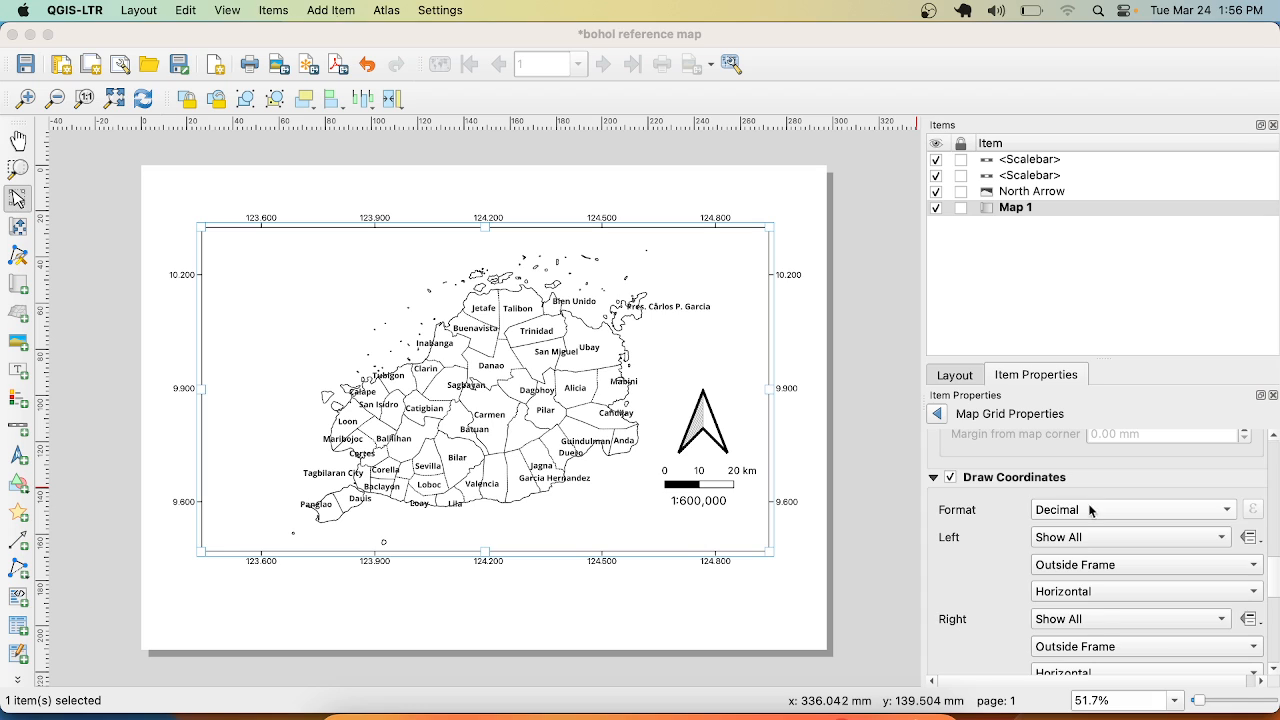
left_click(1086, 509)
left_click(1077, 573)
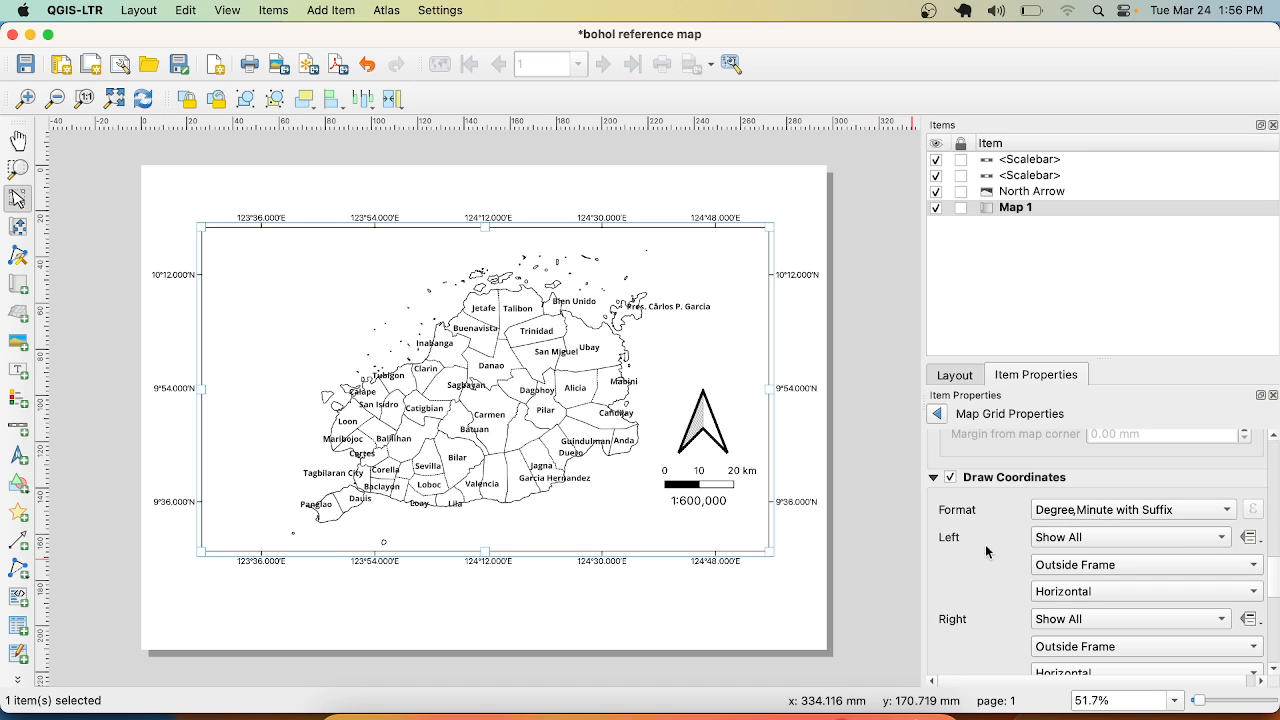
- Set the orientation of the grid's left and right coordinates to Vertical Ascending
scroll(1275, 585, "down", 5)
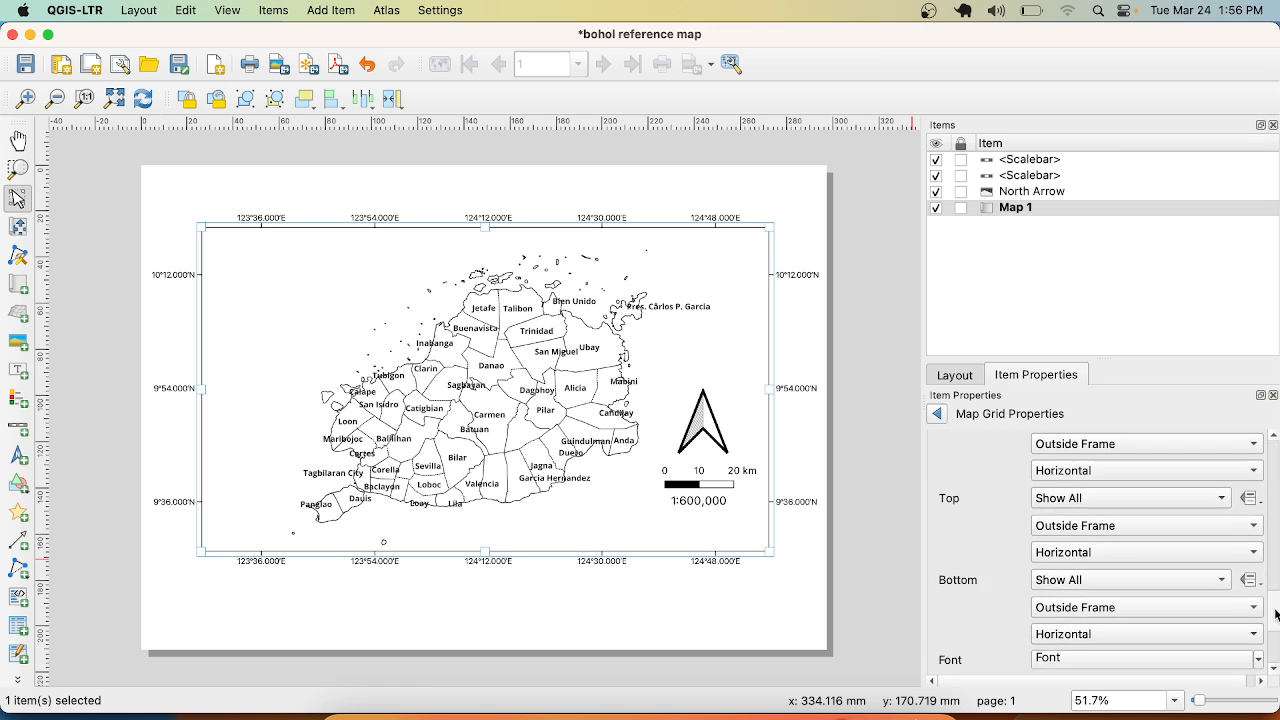
scroll(1275, 585, "up", 4)
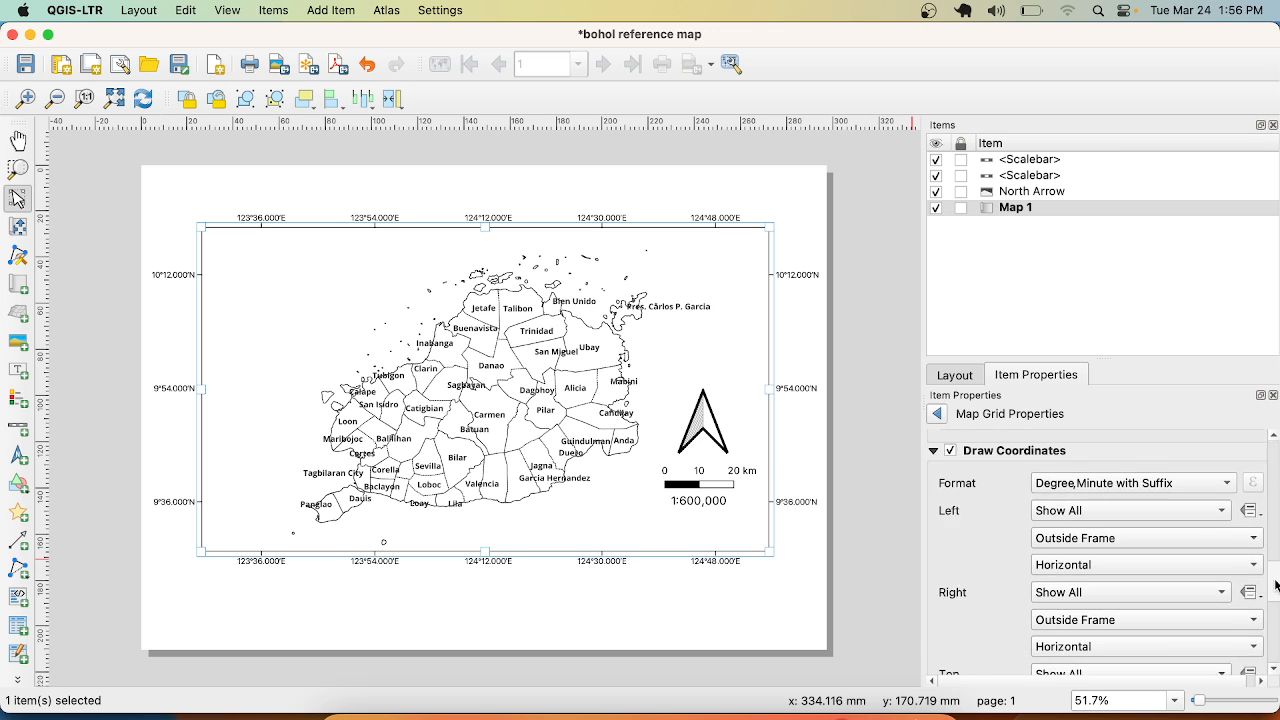
left_click(1090, 511)
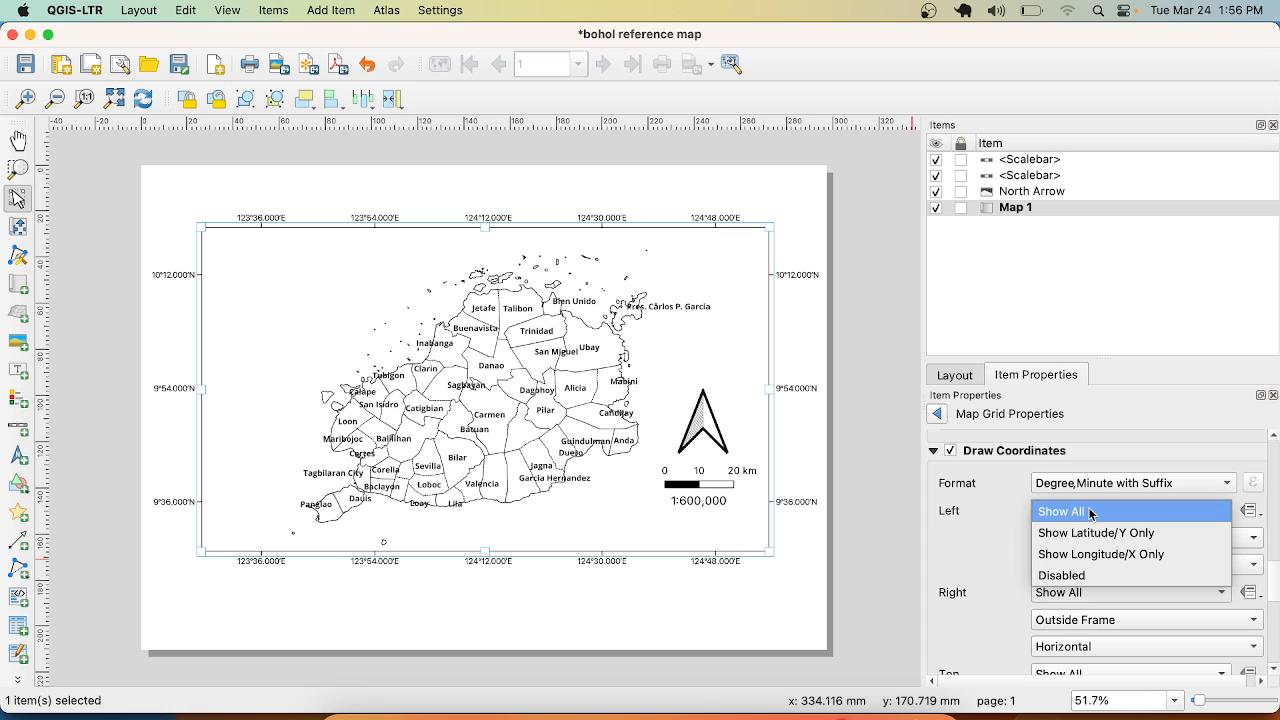
left_click(994, 578)
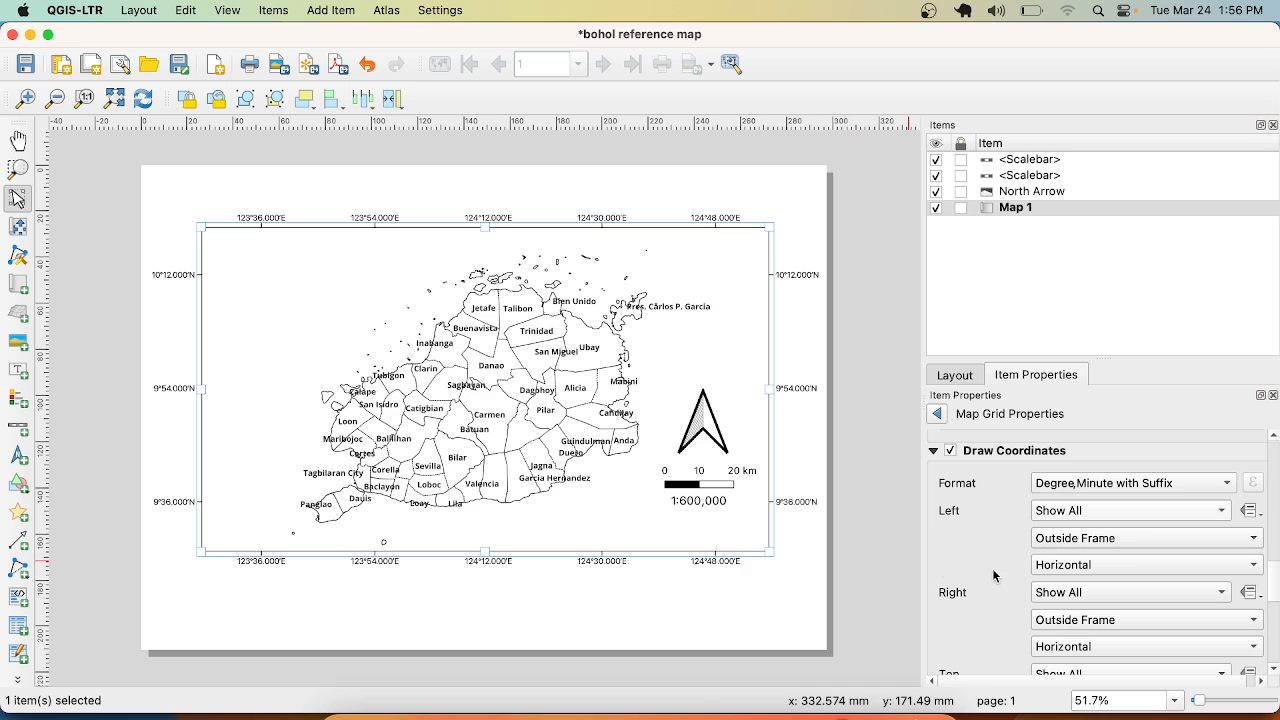
left_click(1050, 566)
left_click(1058, 590)
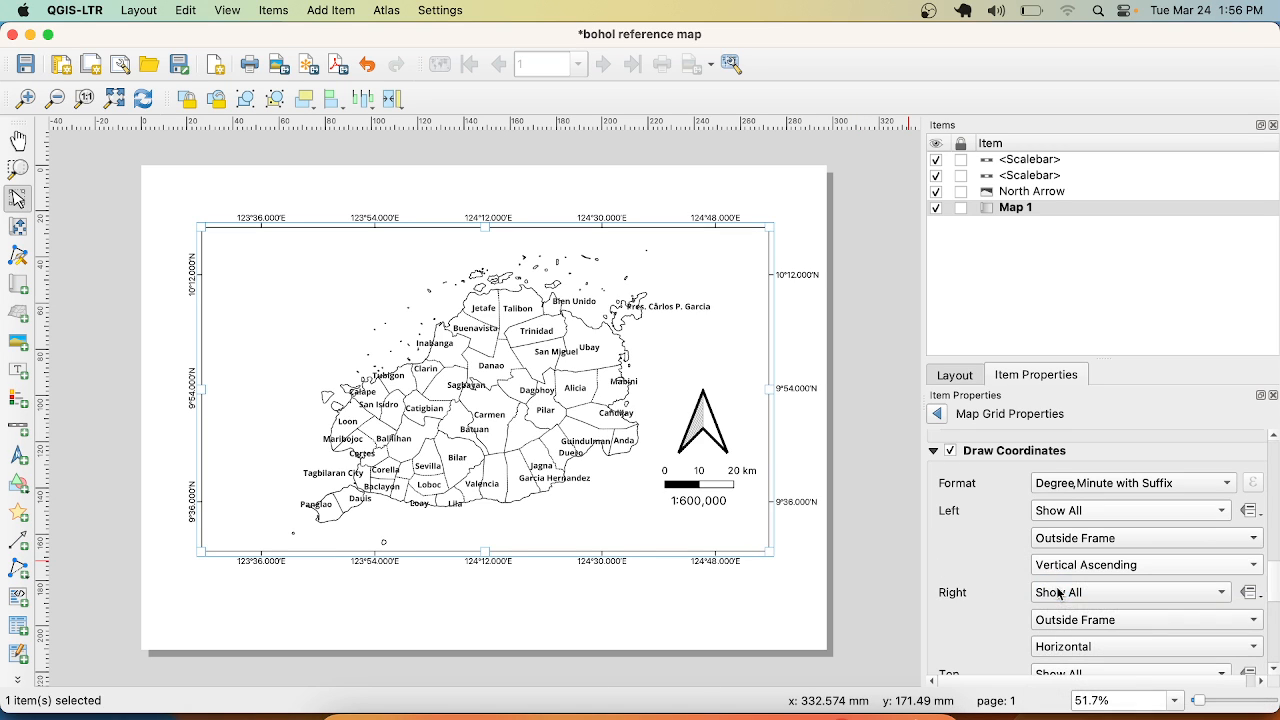
left_click(1053, 647)
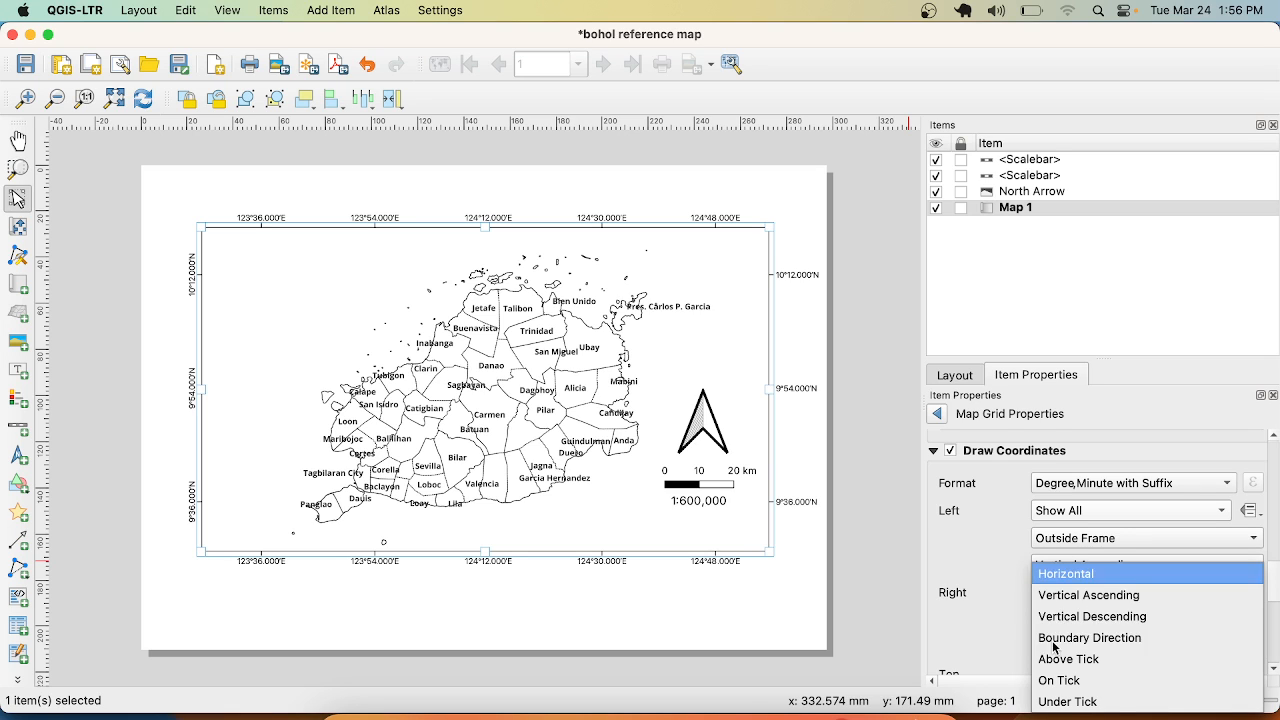
left_click(1066, 596)
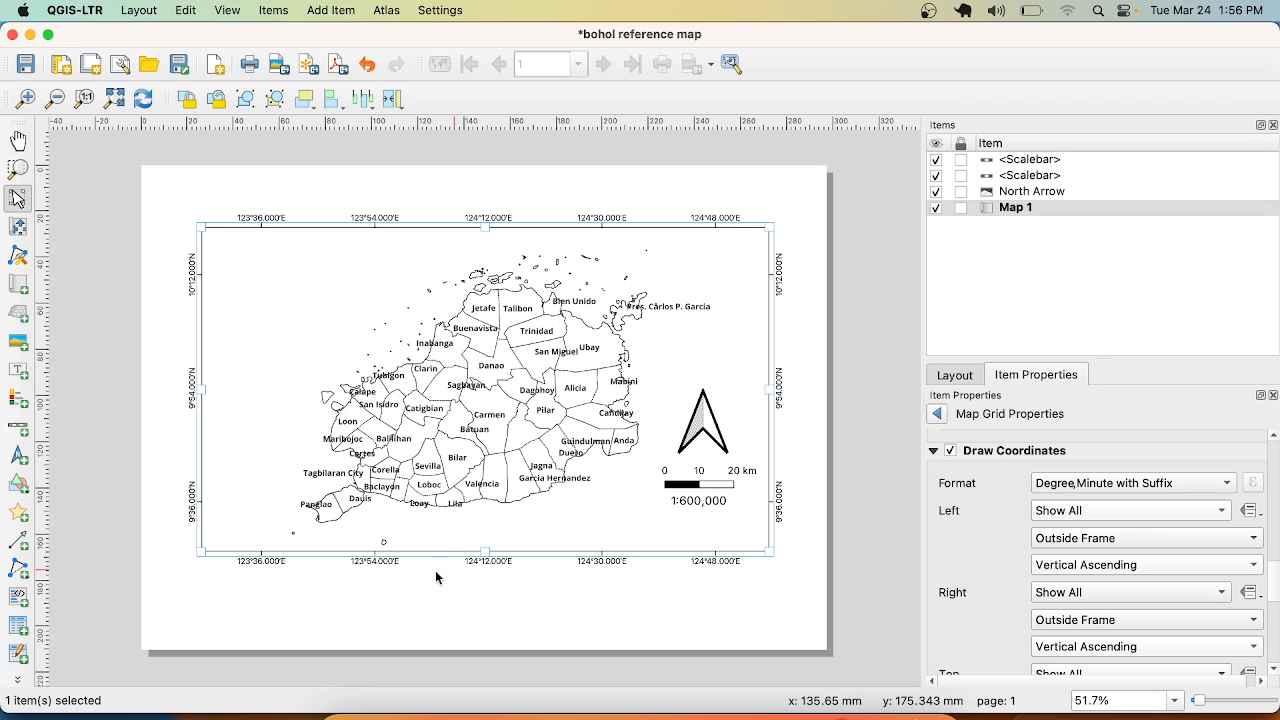
- Reopen the properties of the map's grid and review the available frame styles
left_click(790, 284)
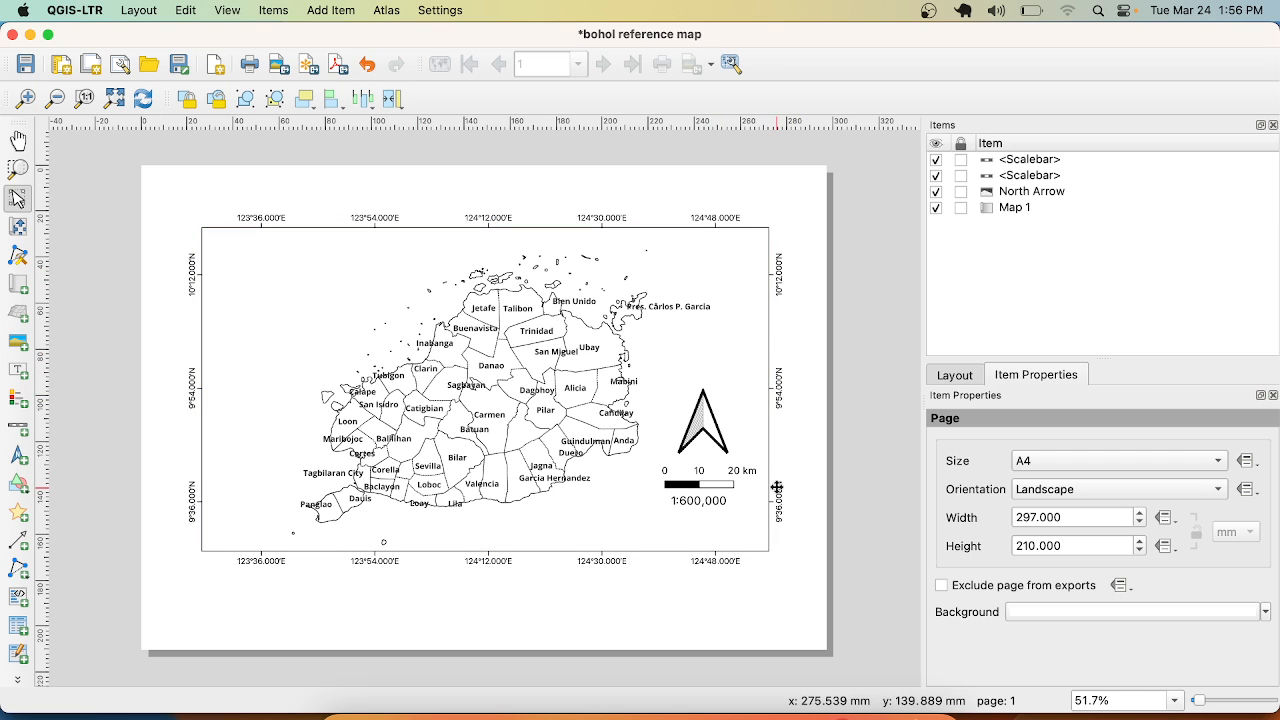
left_click(727, 530)
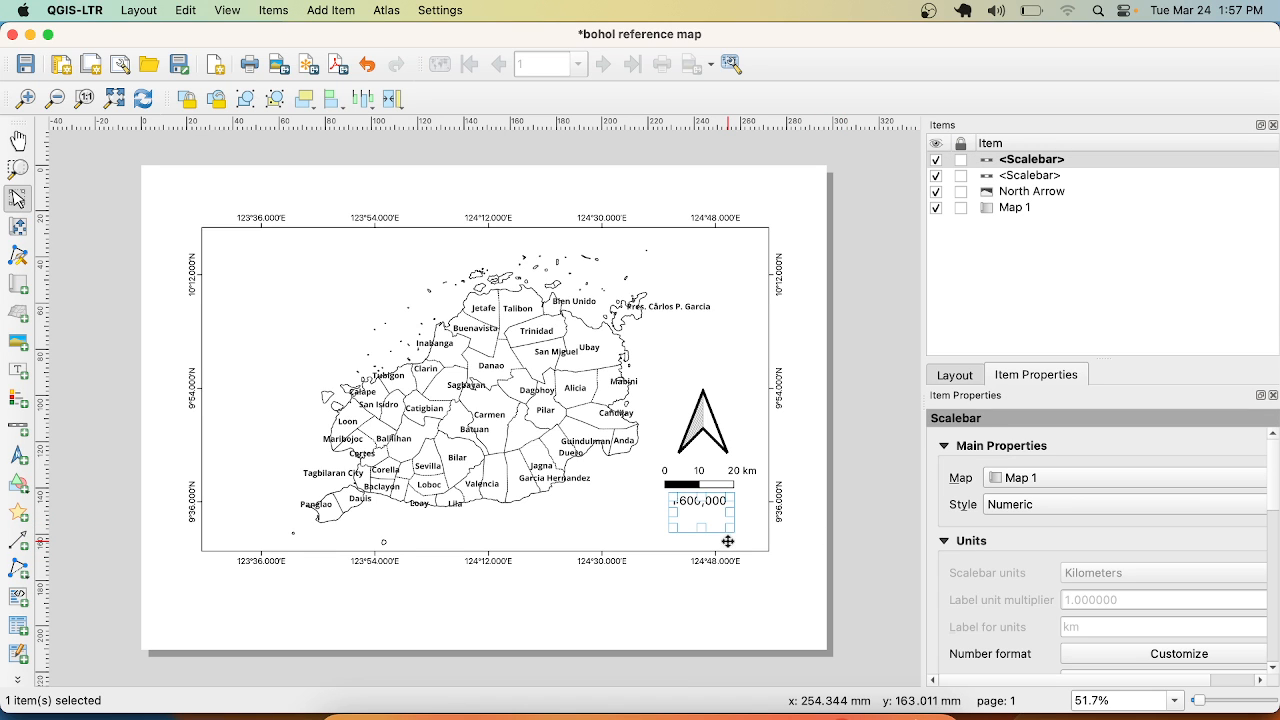
left_click(506, 543)
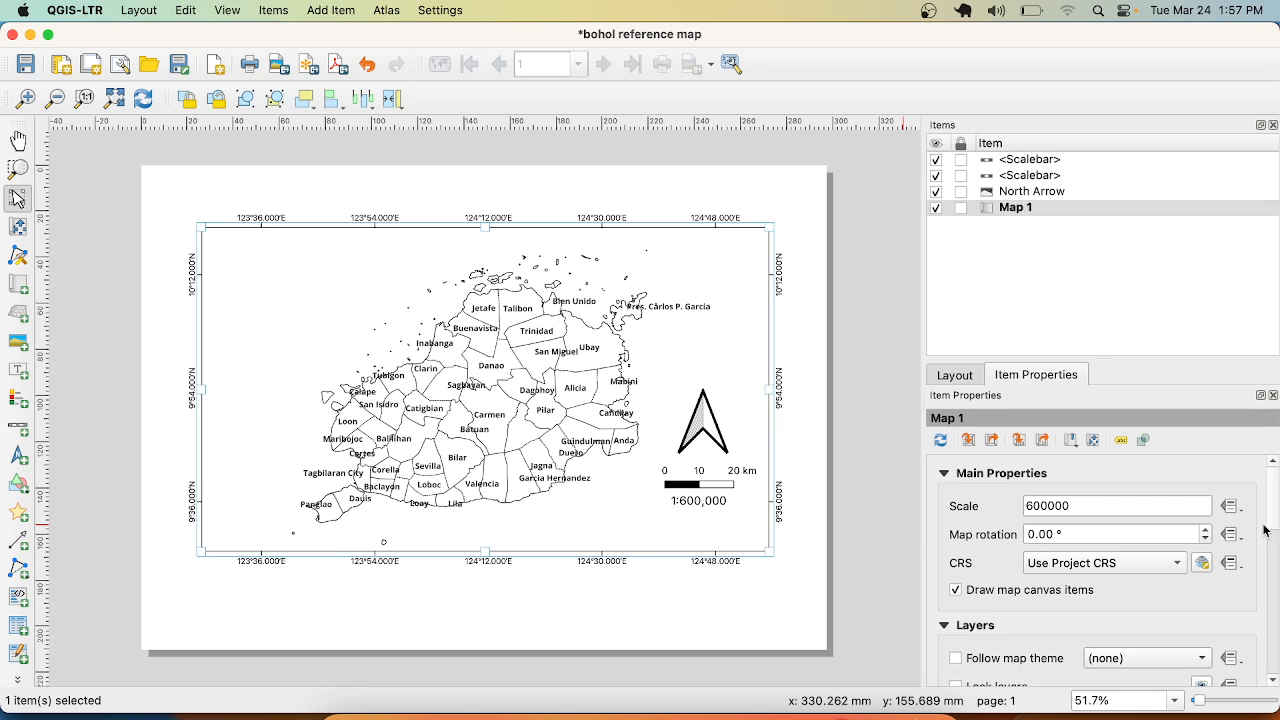
left_click_drag(1268, 507, 1261, 605)
left_click(944, 620)
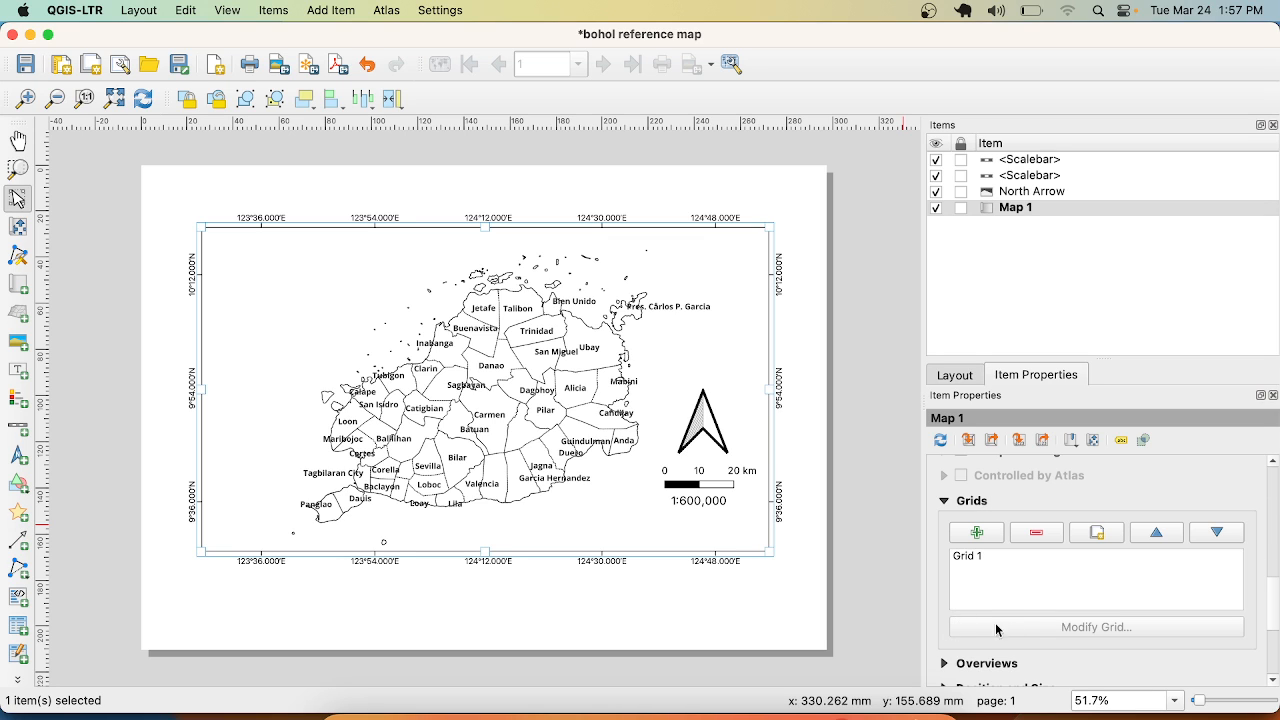
left_click(1004, 557)
left_click(1004, 630)
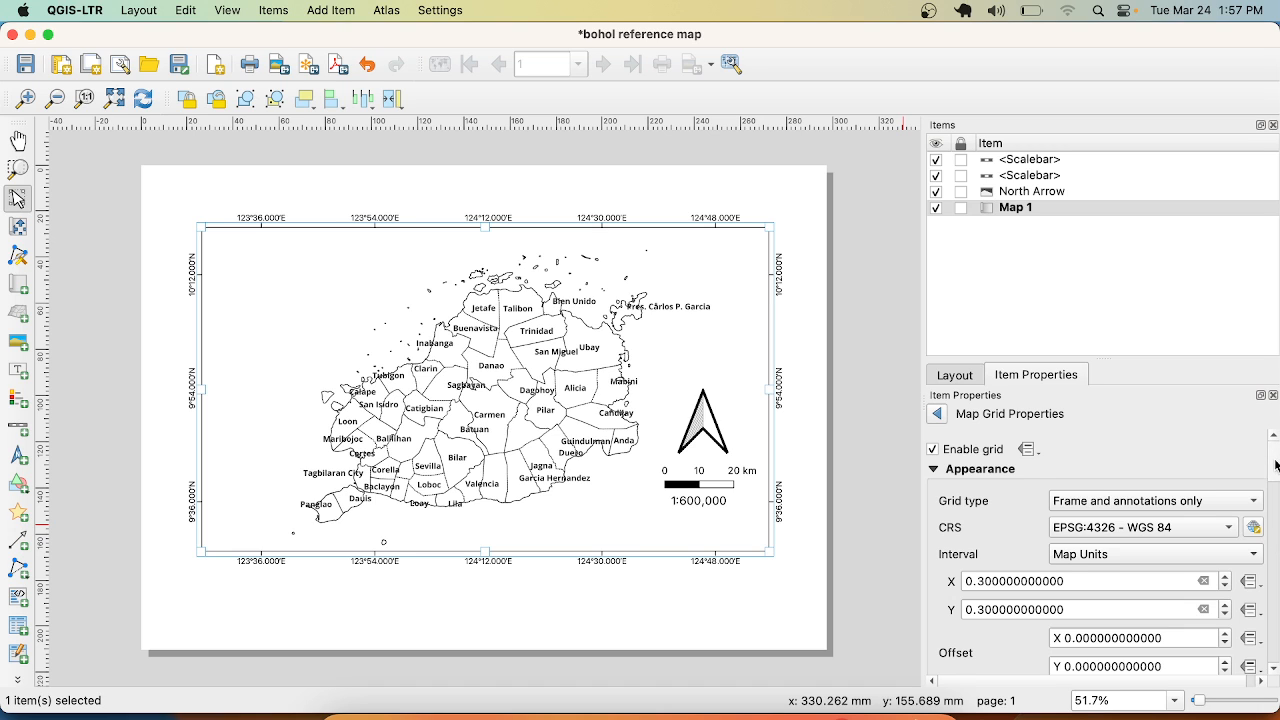
left_click_drag(1276, 465, 1272, 514)
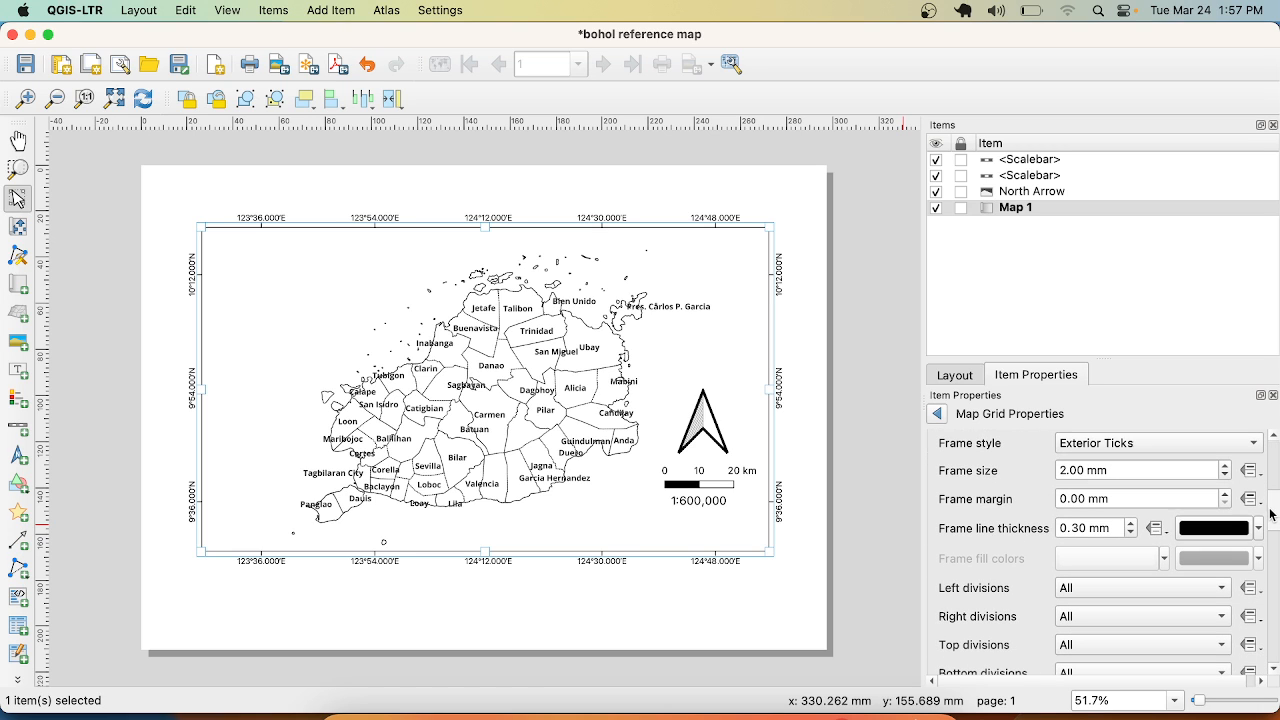
left_click(1210, 445)
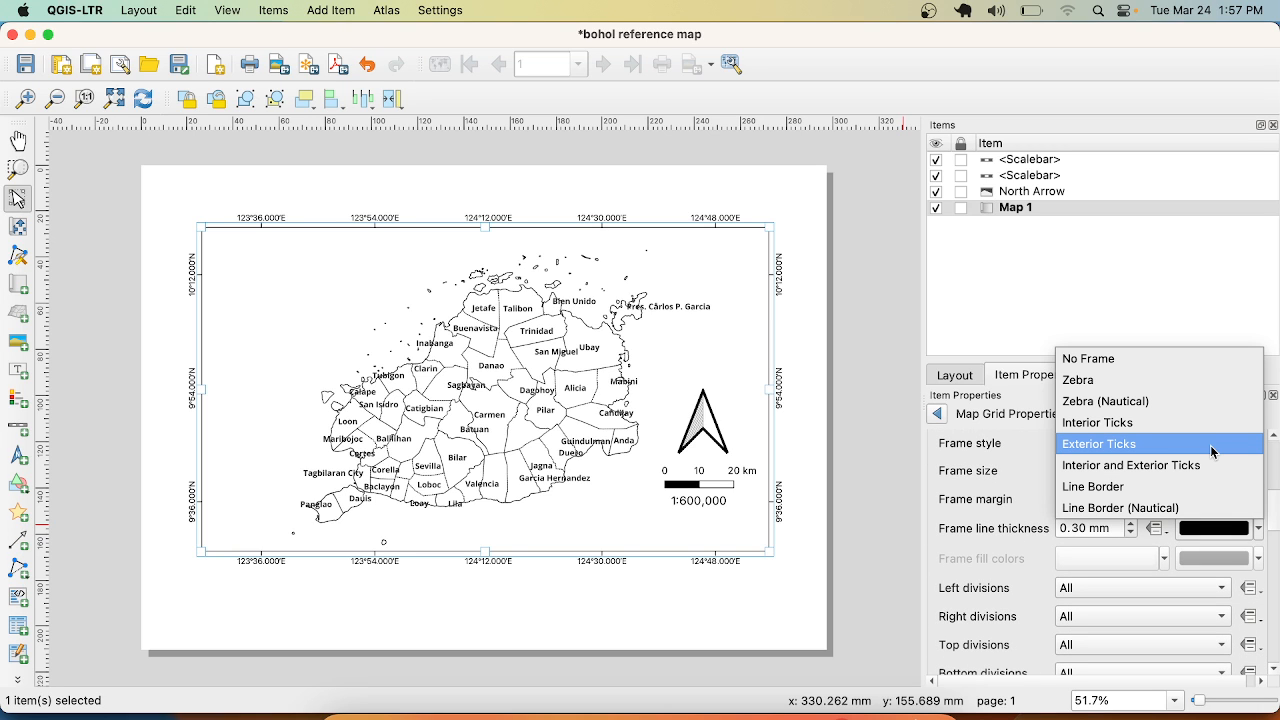
left_click(1019, 461)
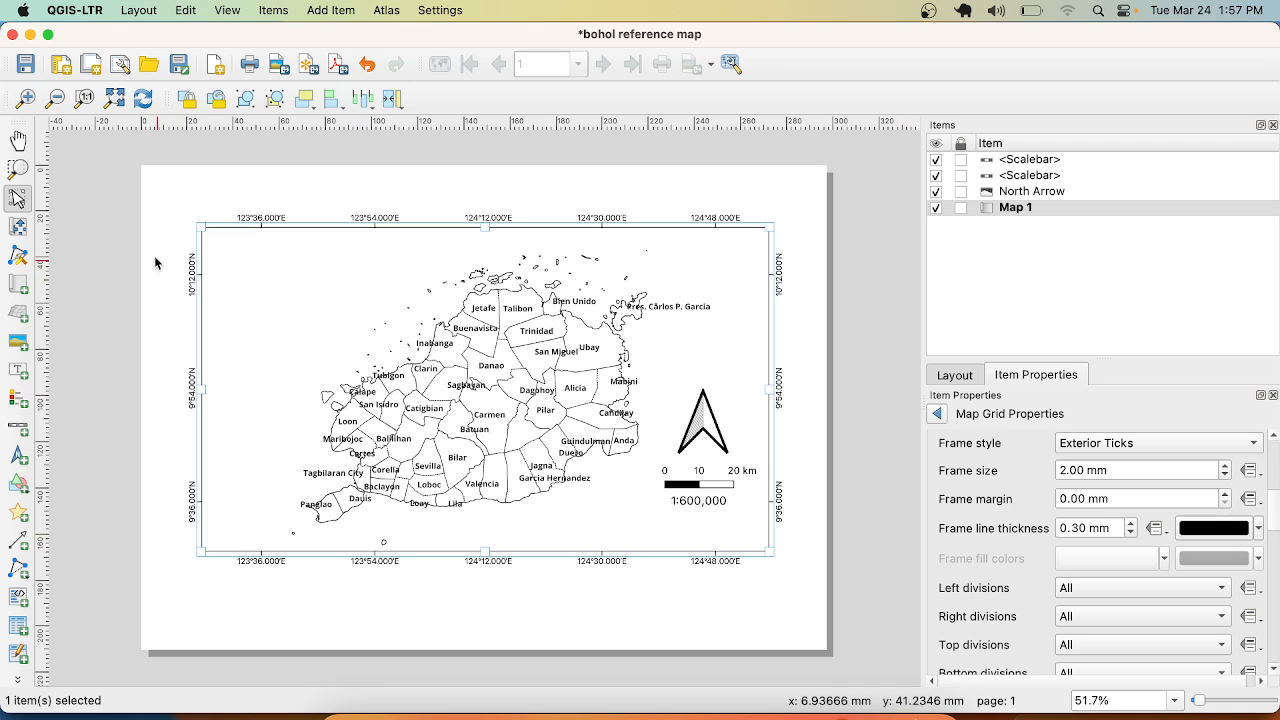
- Move the map, north arrow and both scale bars together slightly down the page, then clear the selection
left_click_drag(152, 250, 749, 567)
left_click(826, 533)
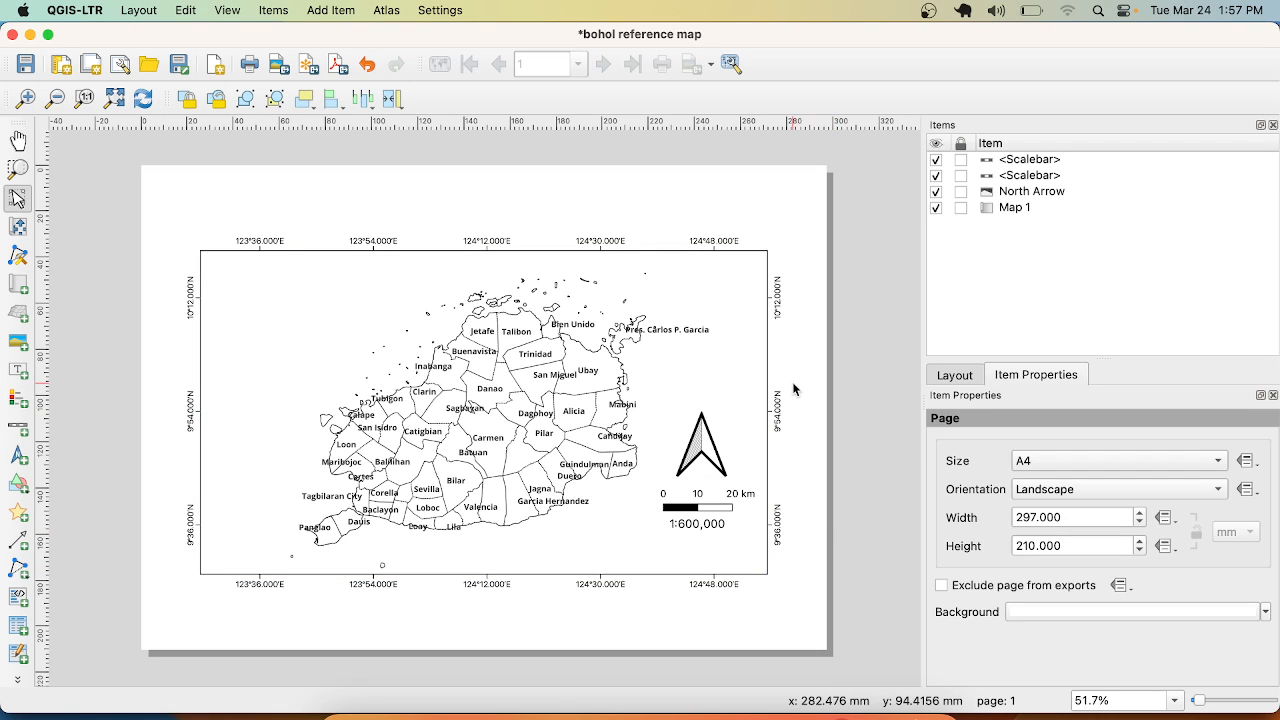
- Add a label above the map frame with the text "Province of Bohol"
left_click(324, 13)
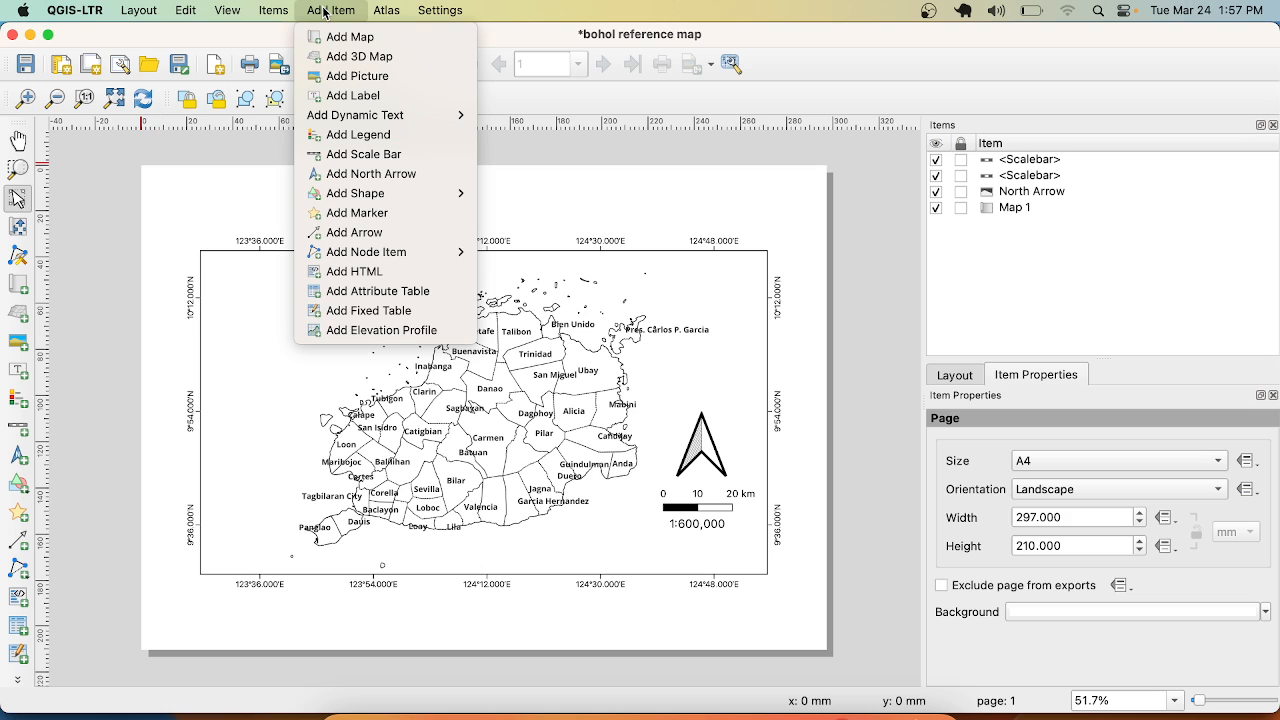
left_click(352, 95)
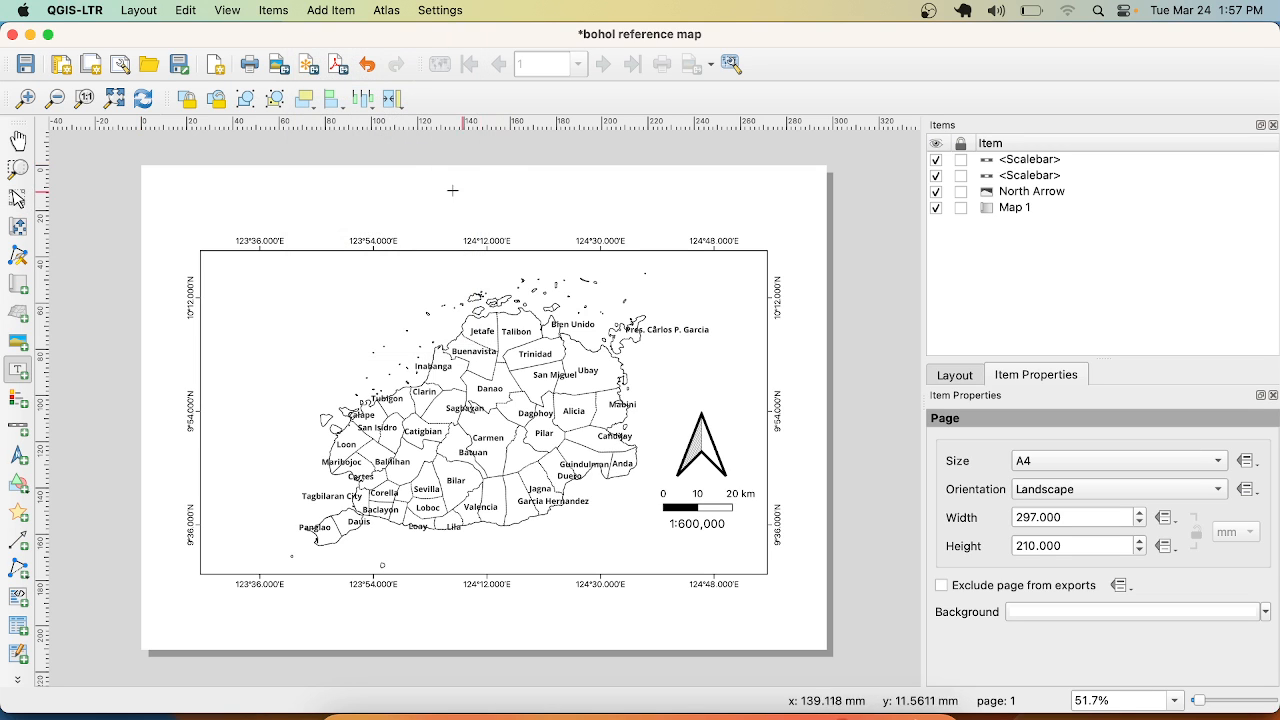
left_click_drag(399, 183, 619, 220)
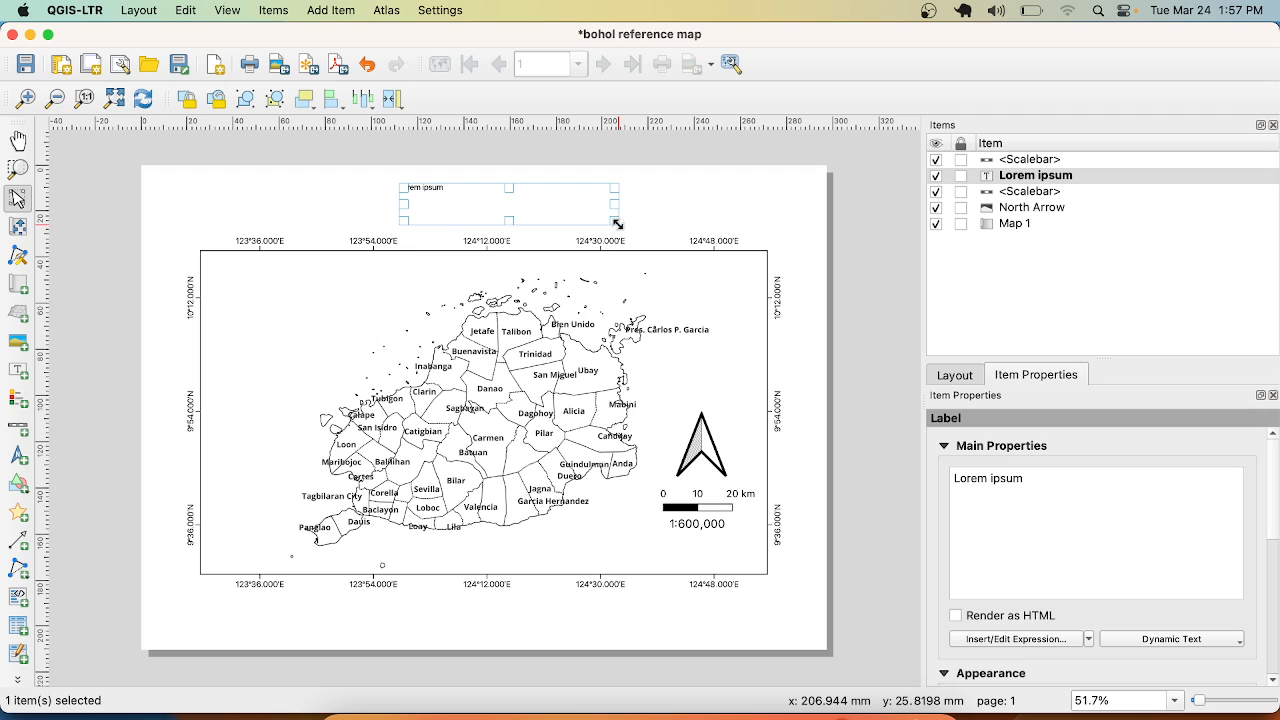
triple_click(990, 478)
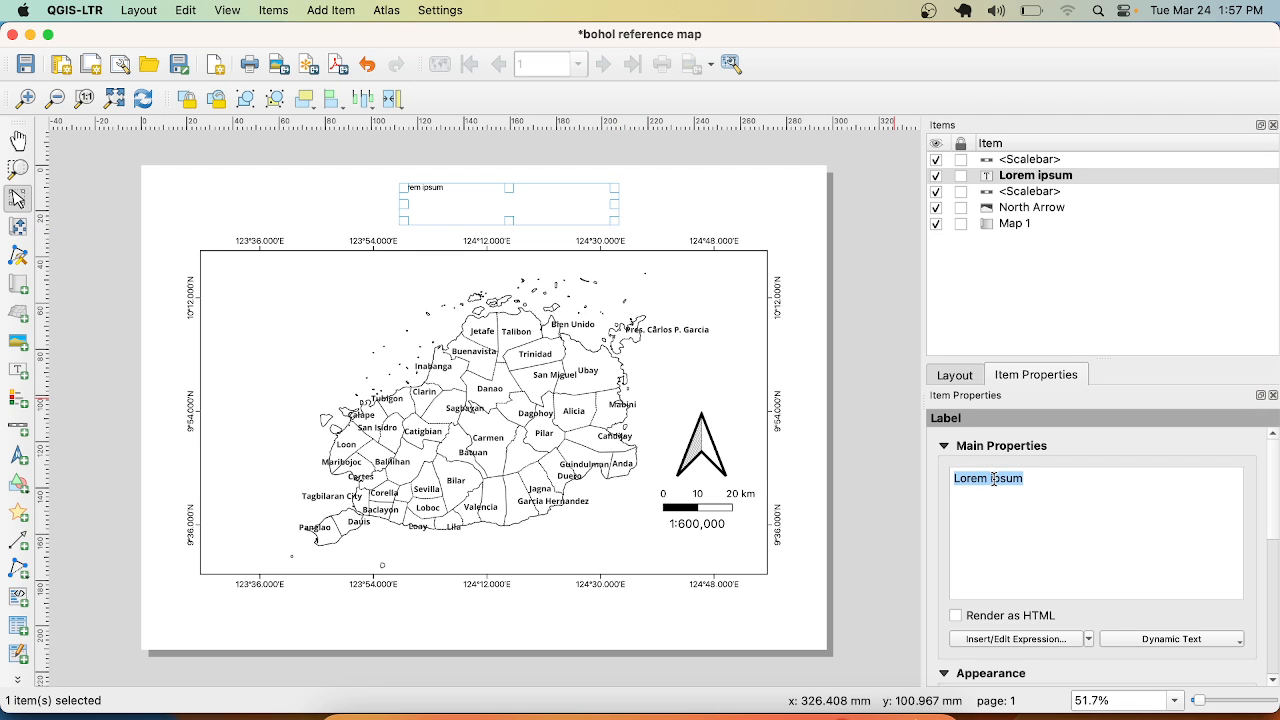
type("Province")
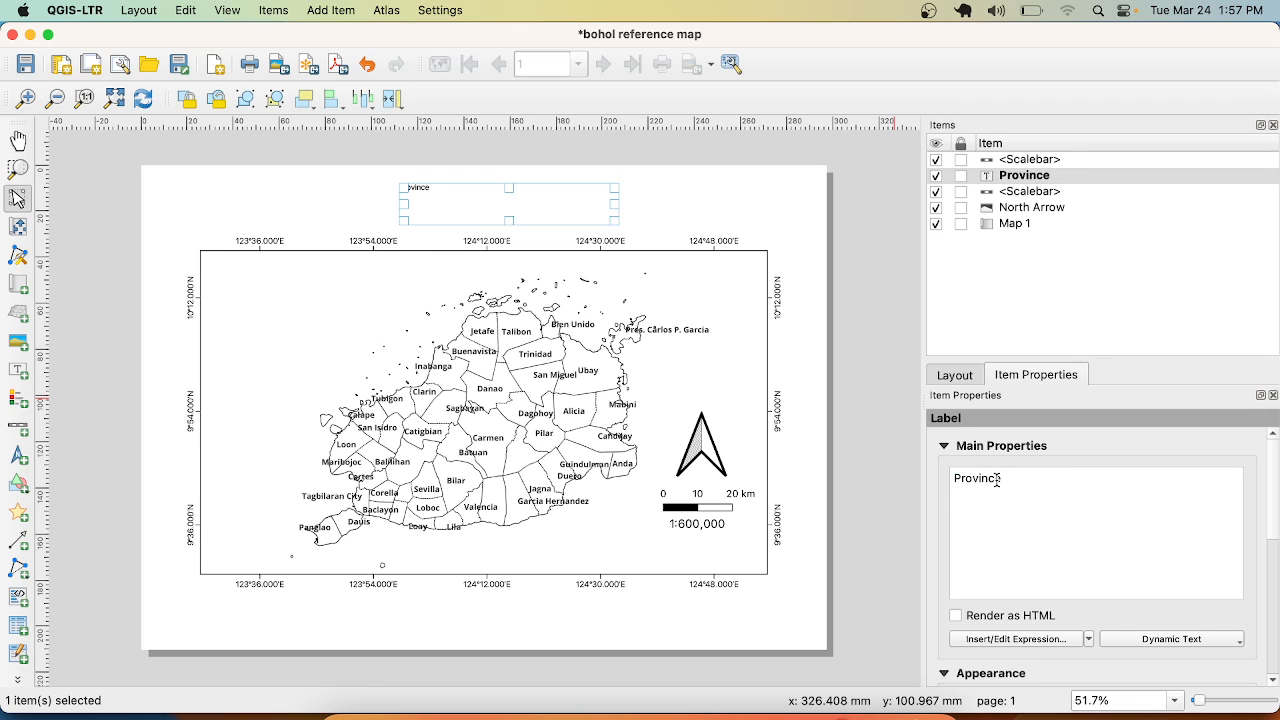
type(" of Bohol")
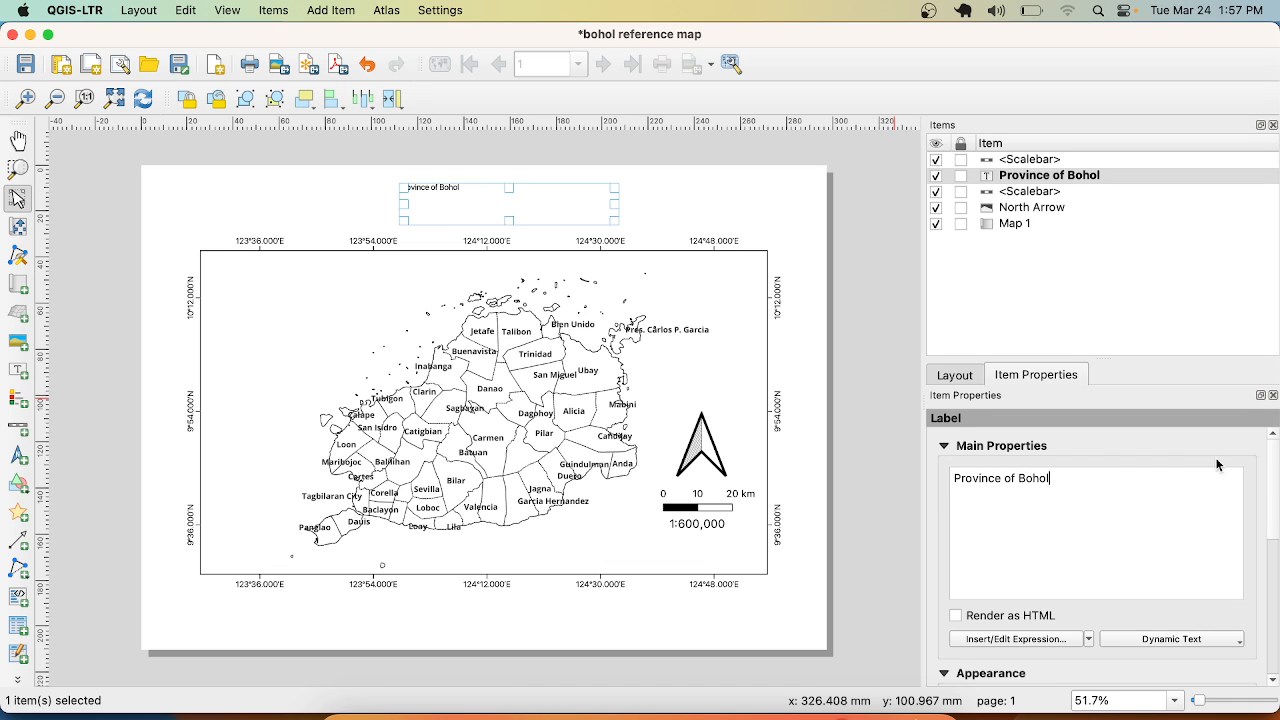
- Set the font size of the title label to 22 points
scroll(1277, 476, "down", 5)
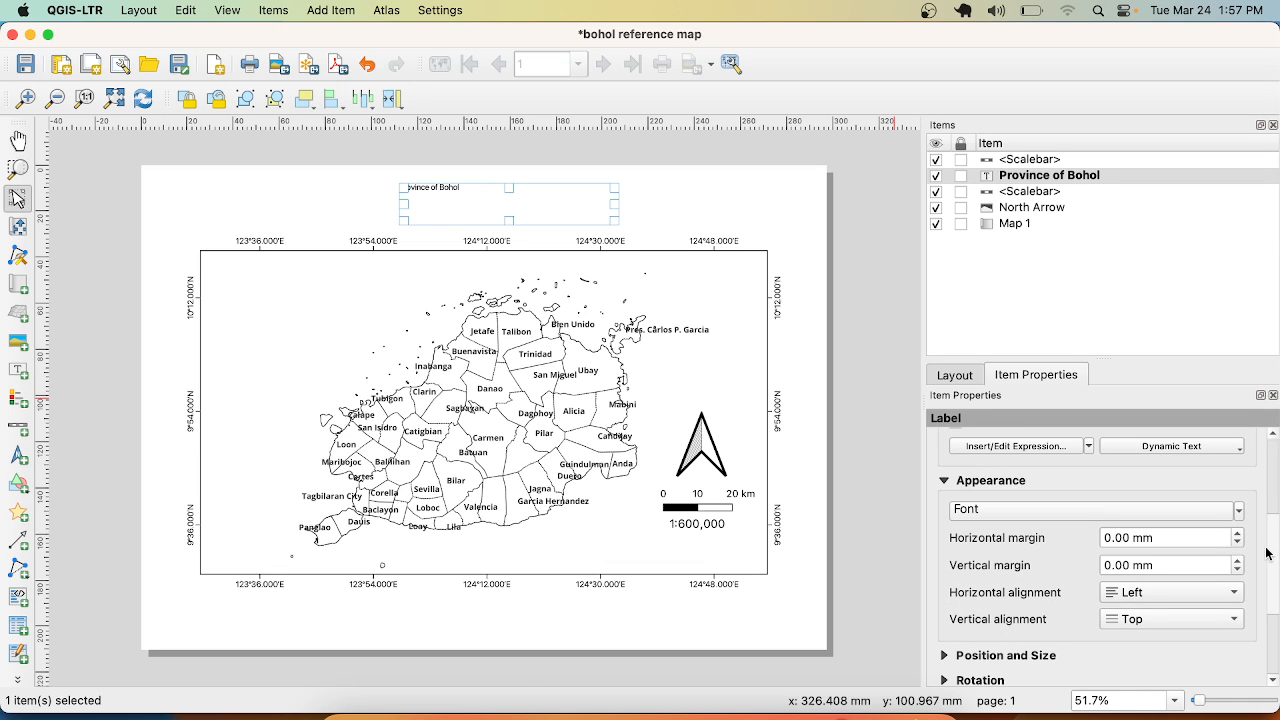
left_click(1240, 512)
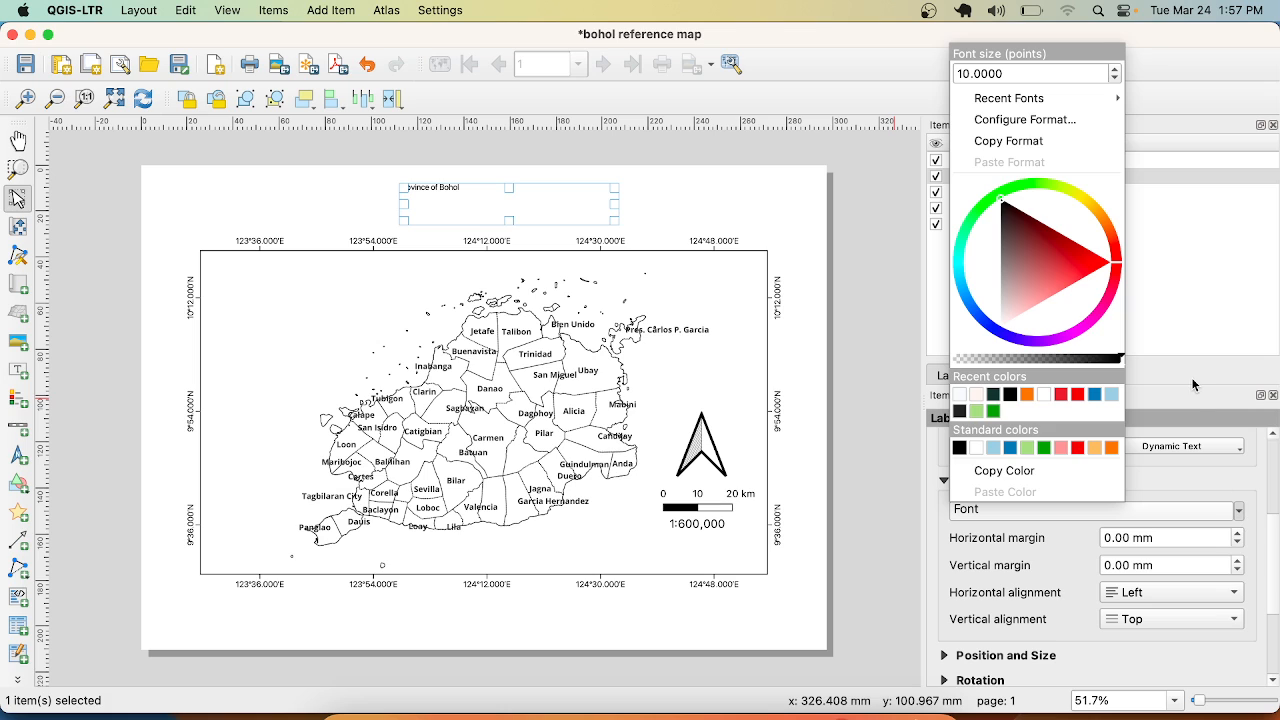
triple_click(1115, 70)
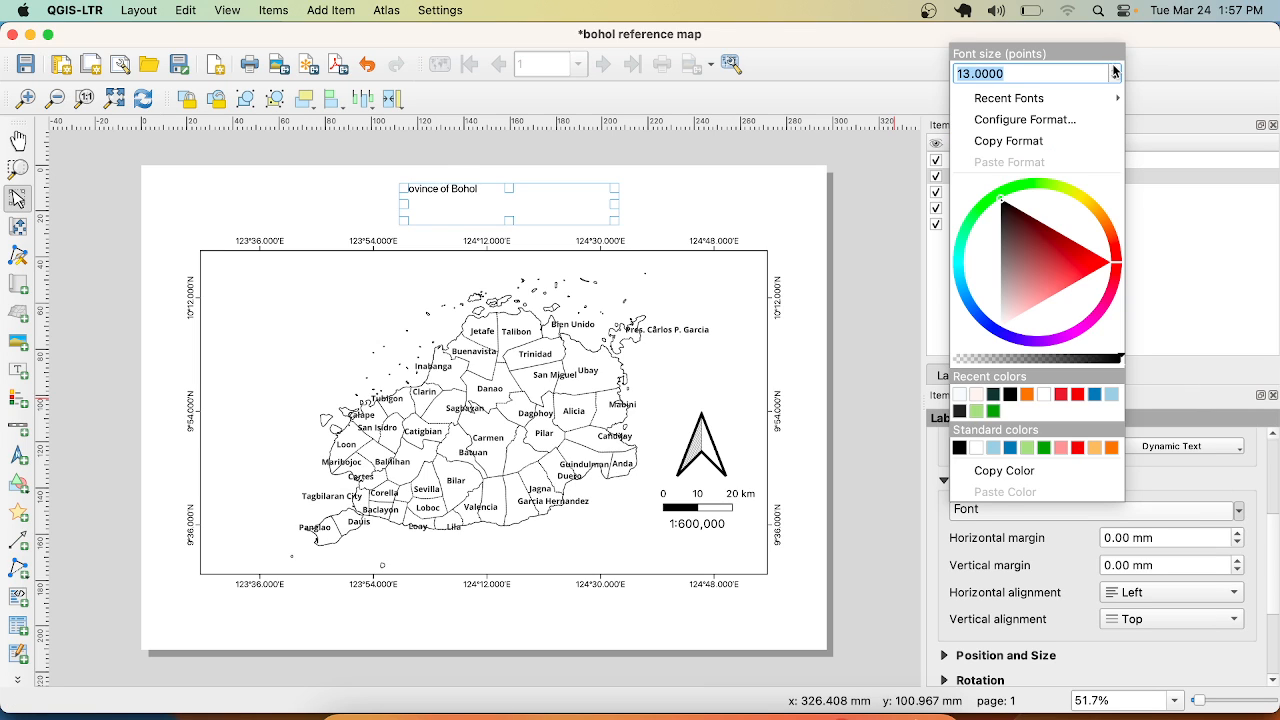
triple_click(1115, 70)
triple_click(1115, 70)
left_click(1115, 70)
double_click(1115, 70)
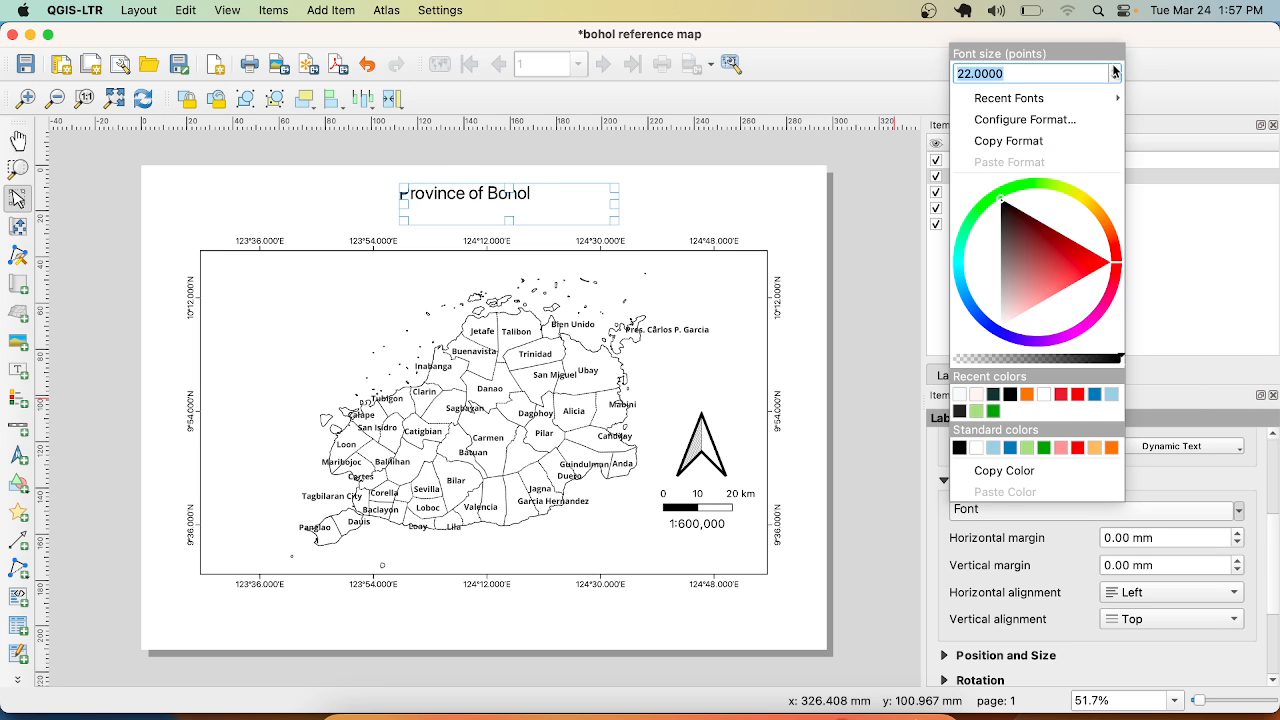
- Shrink the title label's box to fit its text and position it centred just above the map frame
left_click(614, 203)
left_click_drag(617, 203, 511, 208)
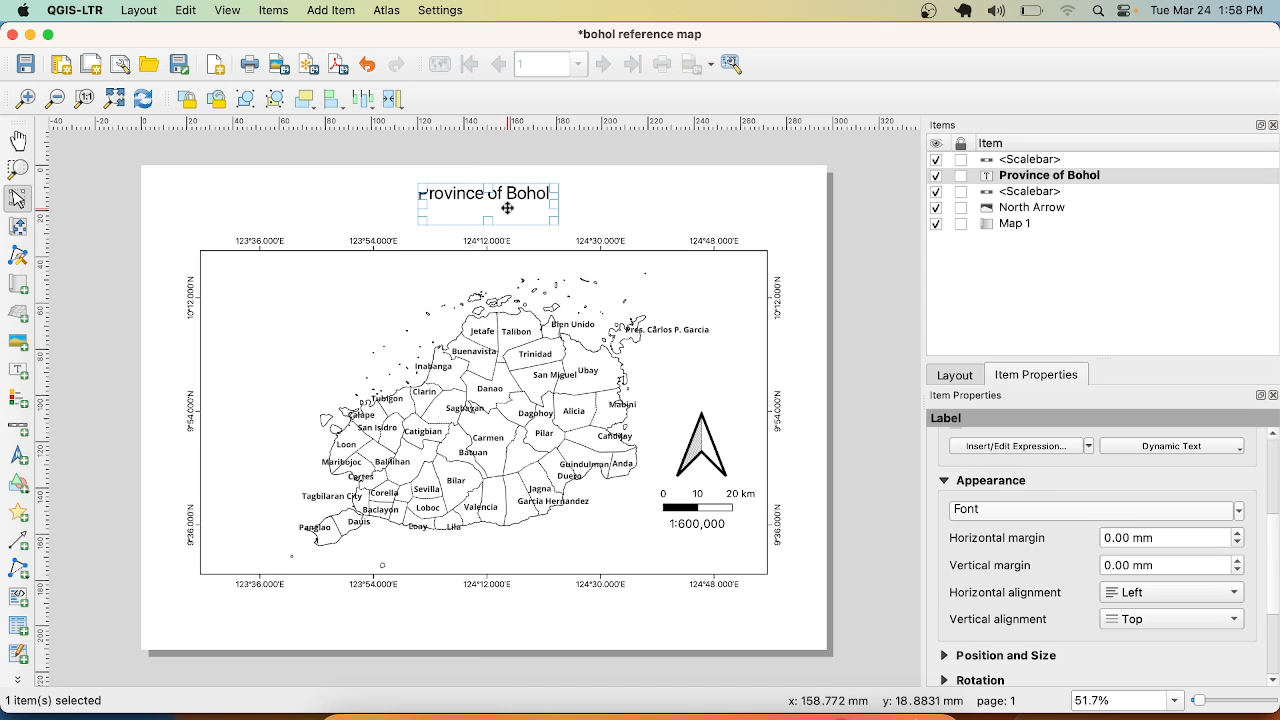
left_click(618, 188)
left_click(502, 193)
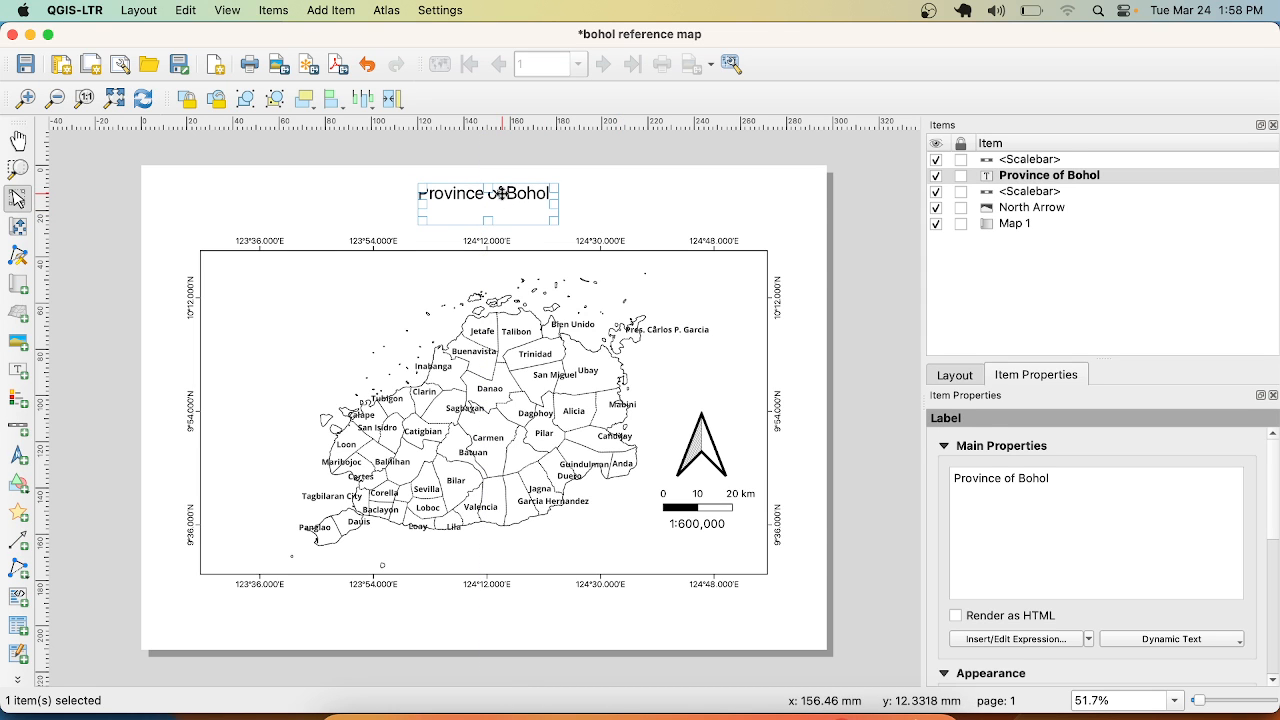
left_click_drag(488, 219, 488, 218)
left_click_drag(492, 201, 524, 221)
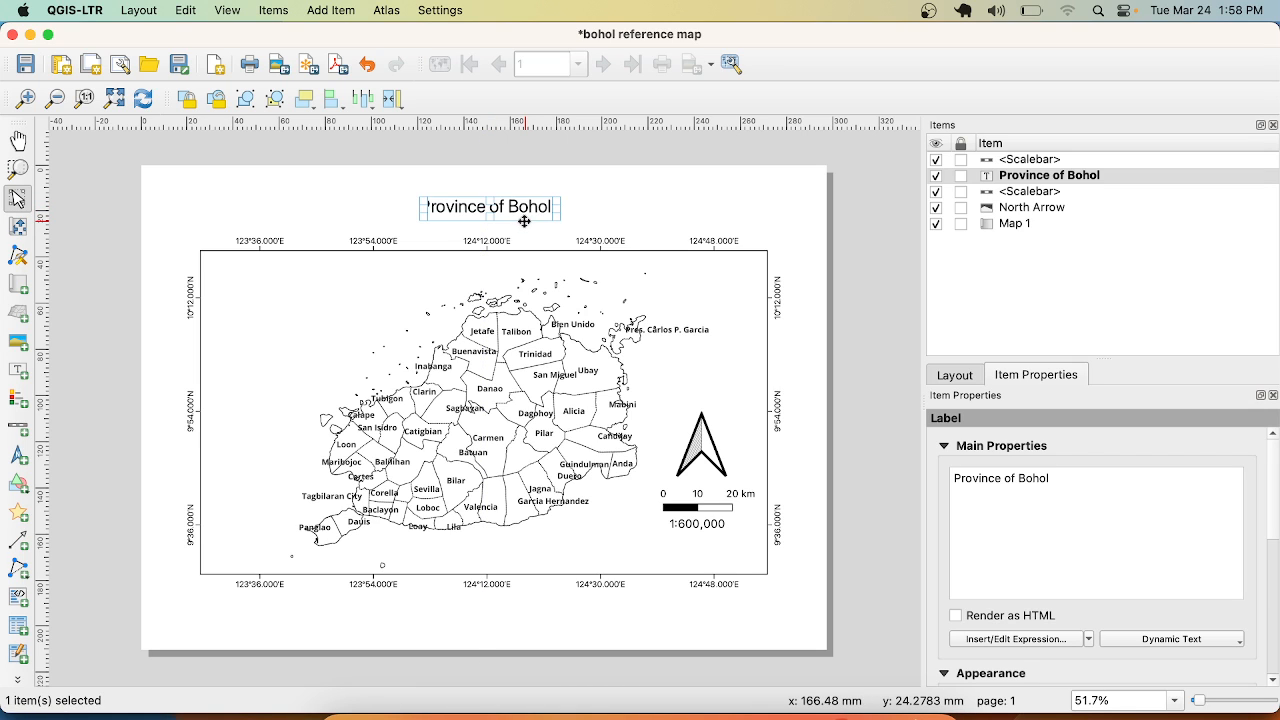
- Add a legend in the empty upper-left area of the map frame and give it the title "Legend"
left_click(655, 223)
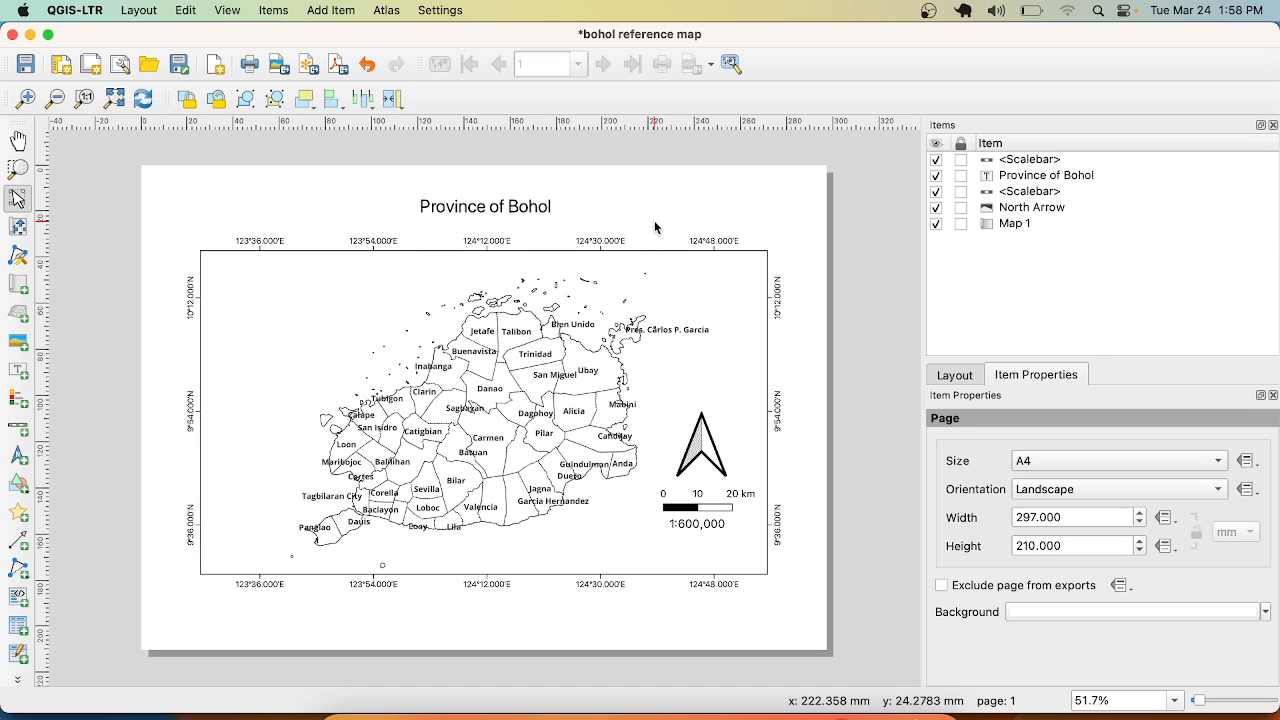
left_click(333, 12)
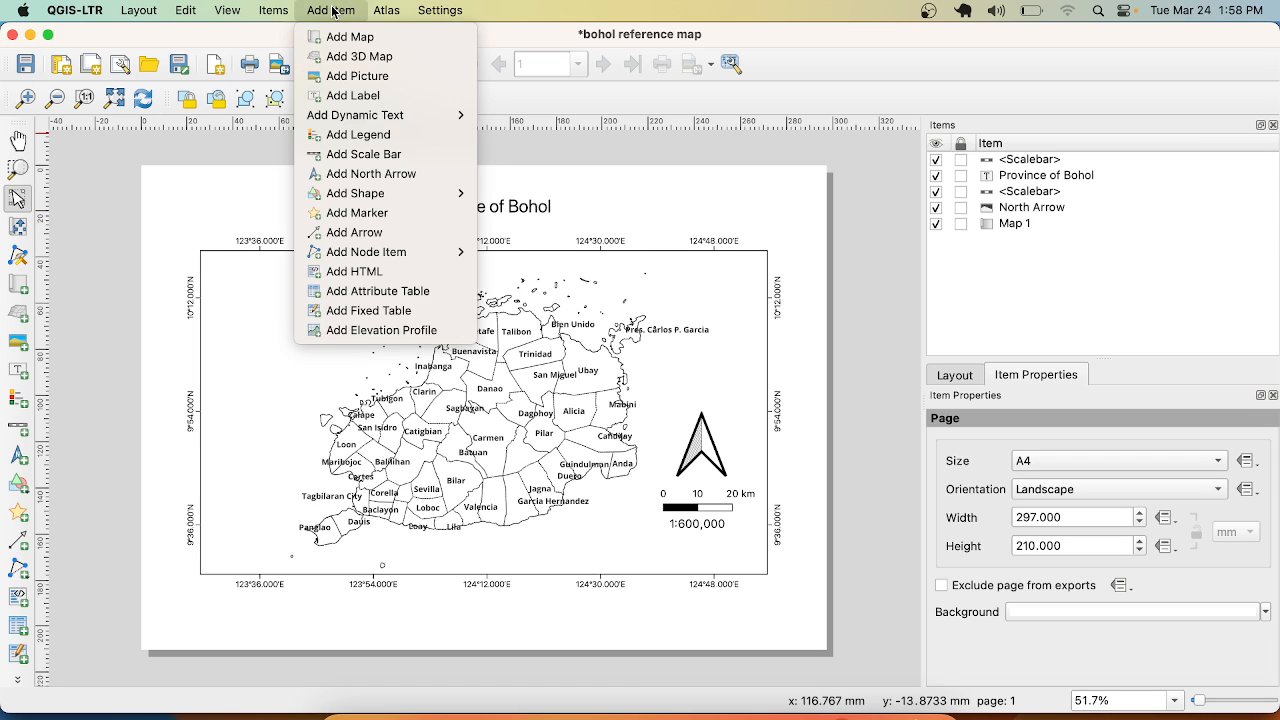
left_click(333, 134)
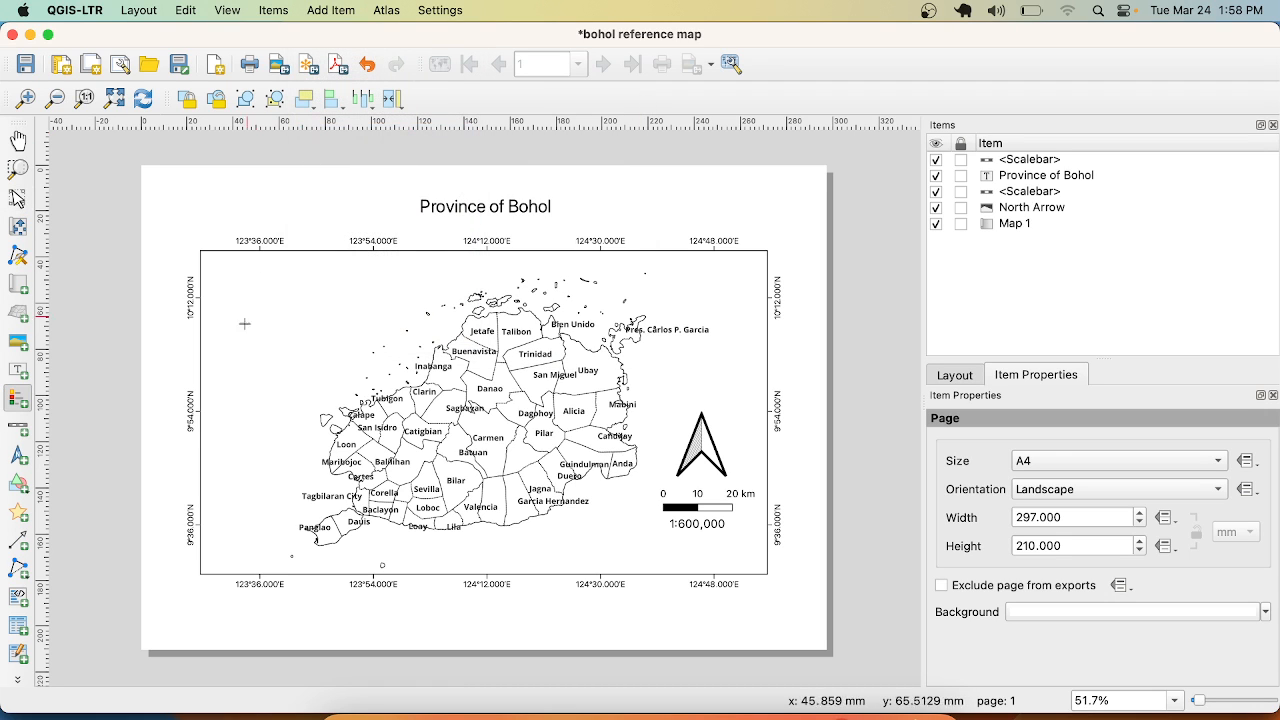
left_click_drag(219, 289, 359, 338)
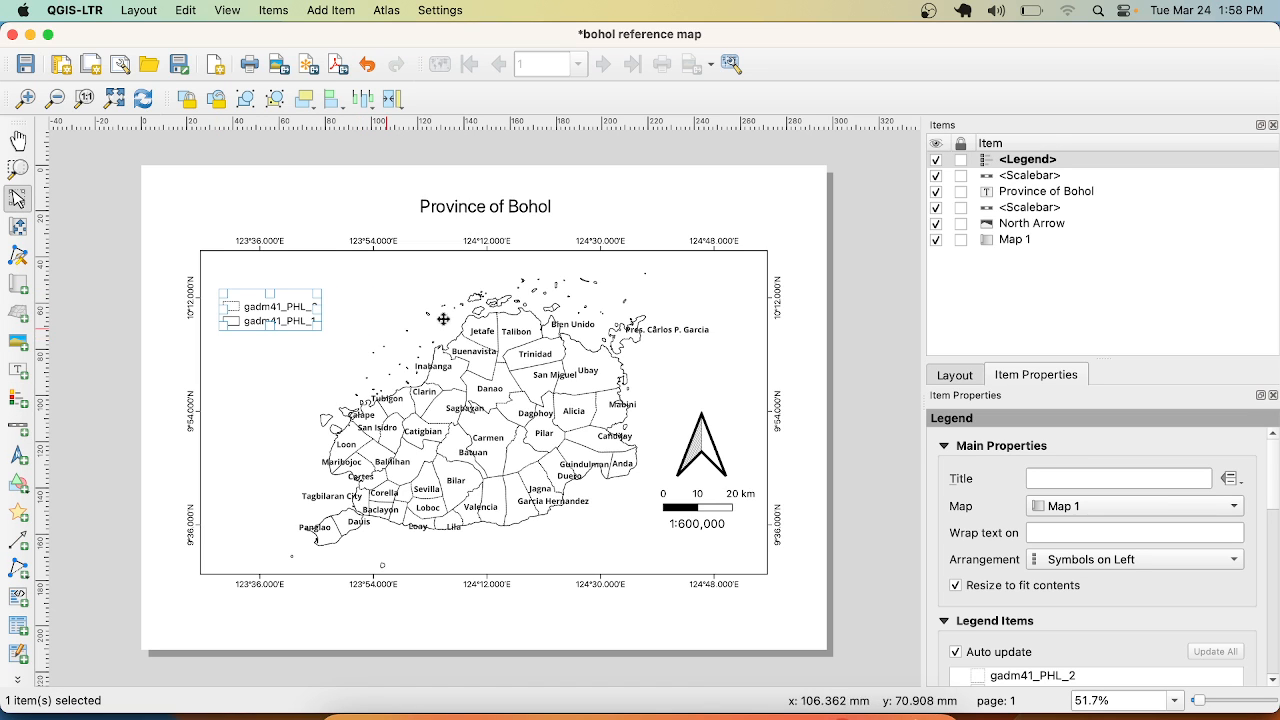
left_click(1067, 483)
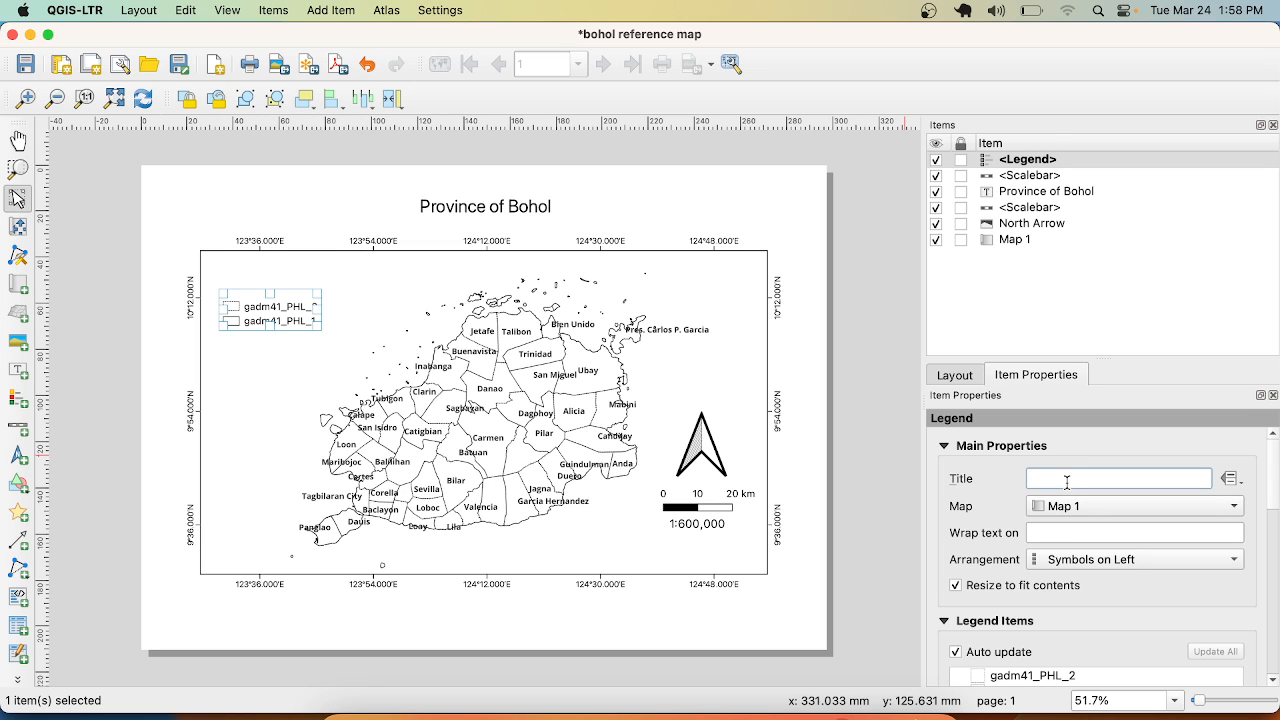
type("Legend")
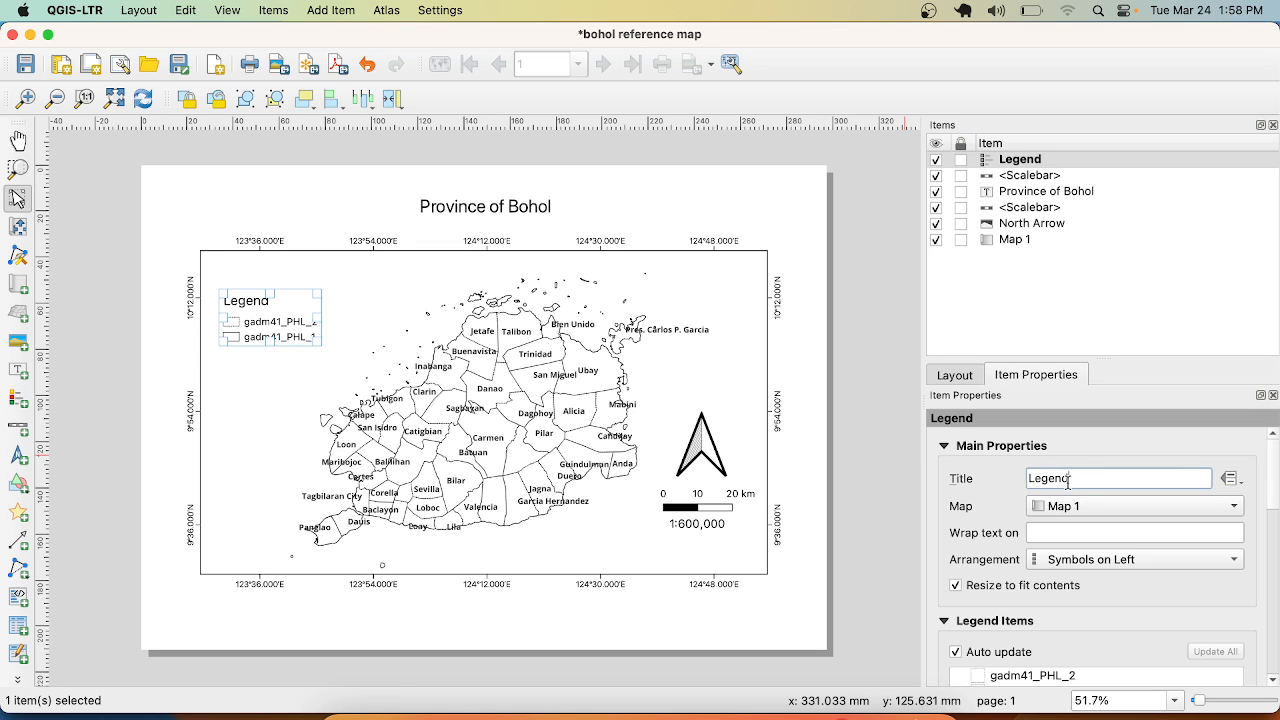
- Turn off the legend's automatic updating and relabel the gadm41_PHL_2 entry as "Municipal Boundaries"
scroll(1274, 490, "down", 5)
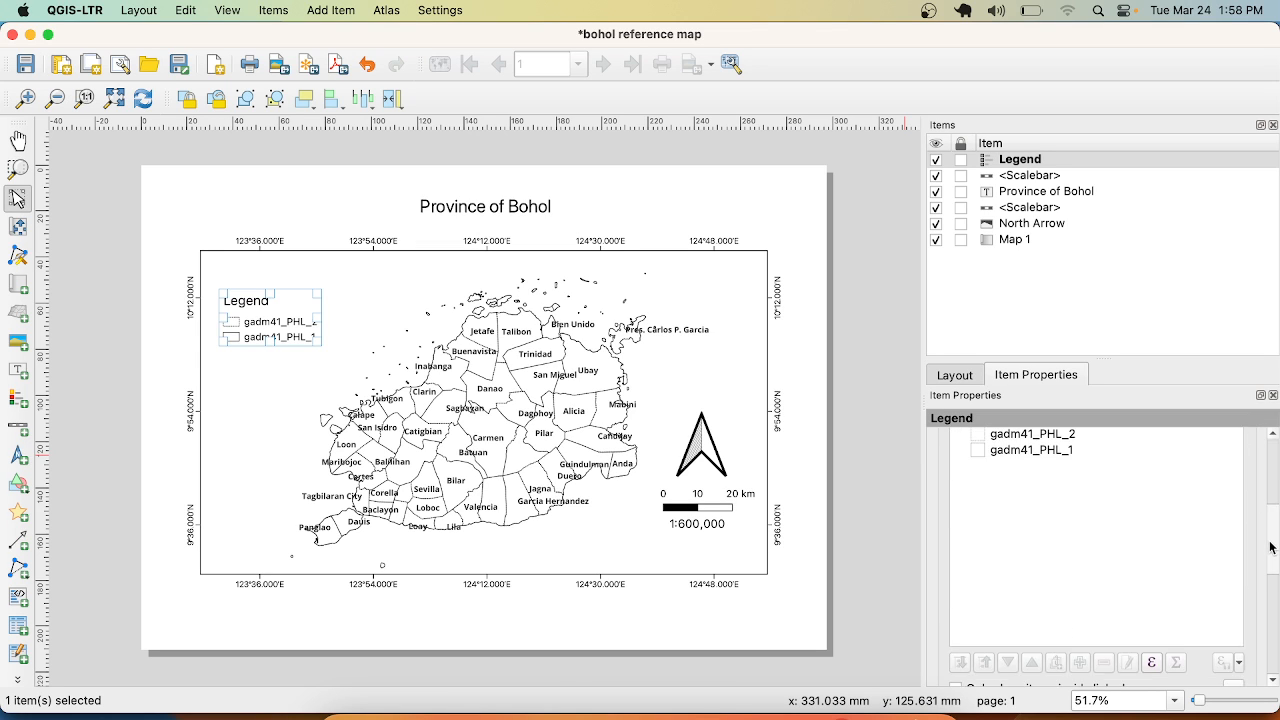
scroll(1274, 510, "up", 2)
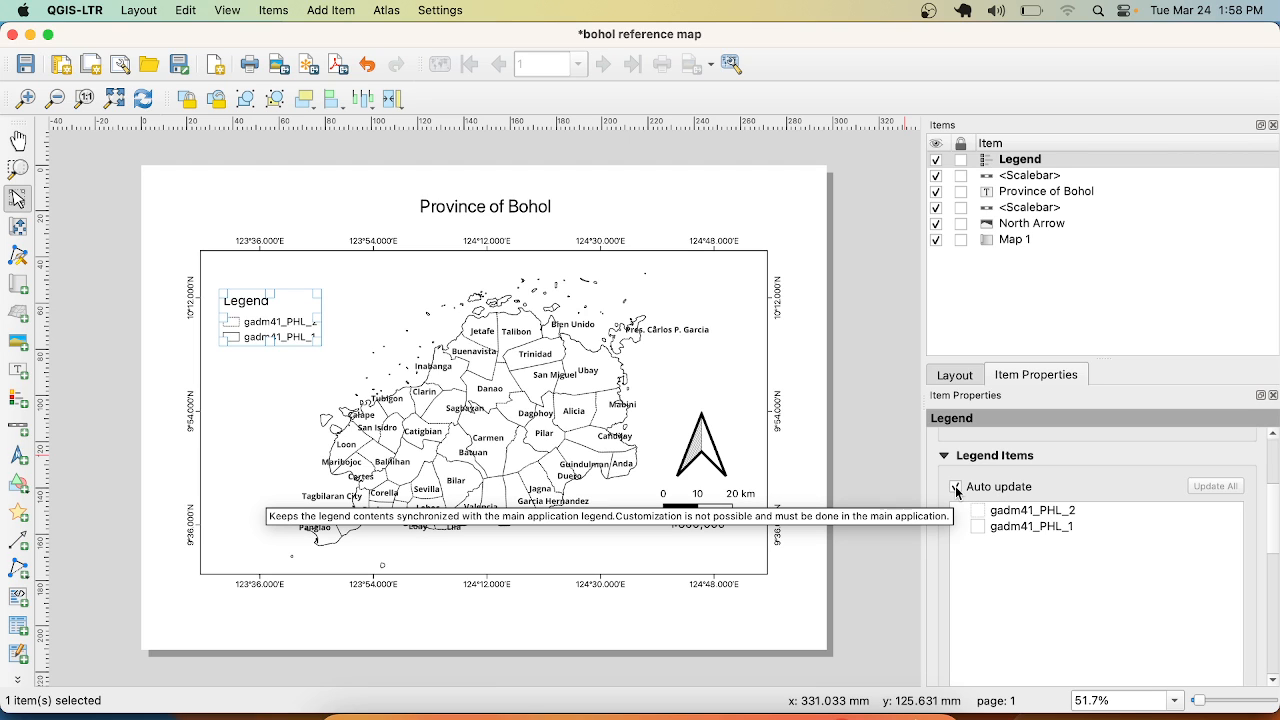
left_click(955, 487)
double_click(1003, 511)
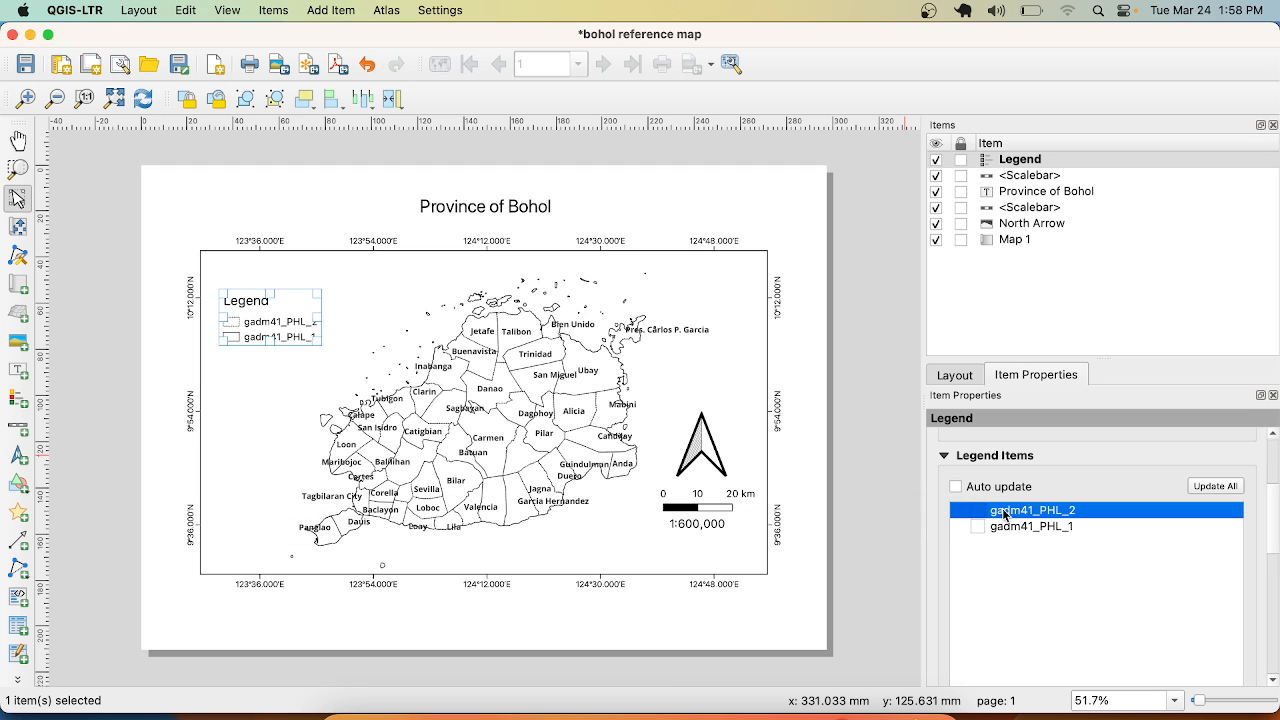
double_click(958, 474)
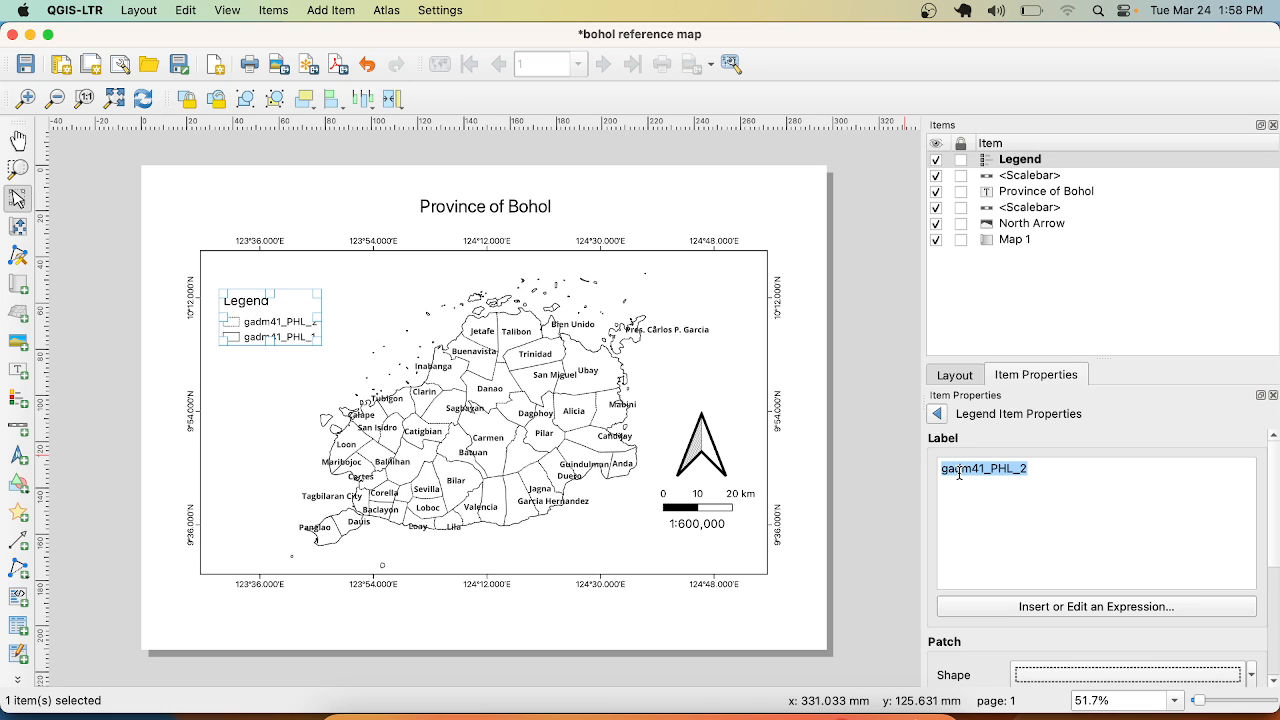
type("Munici")
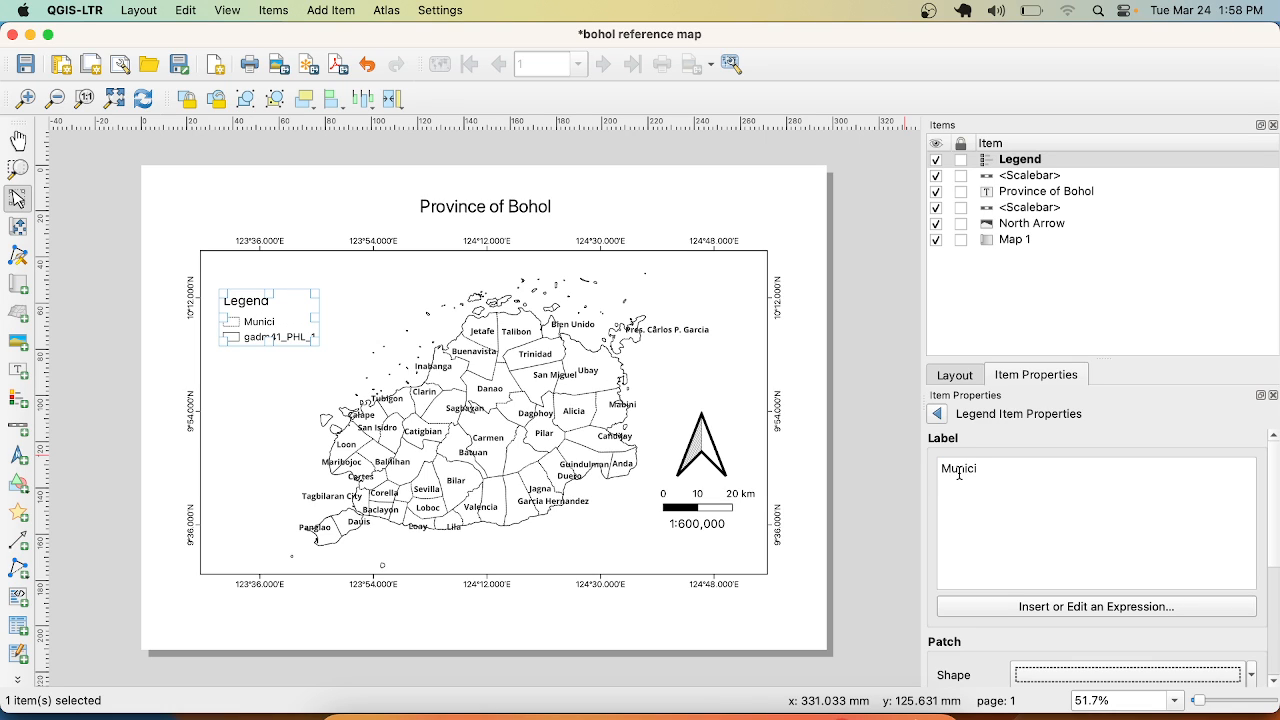
type("pal Boundaries")
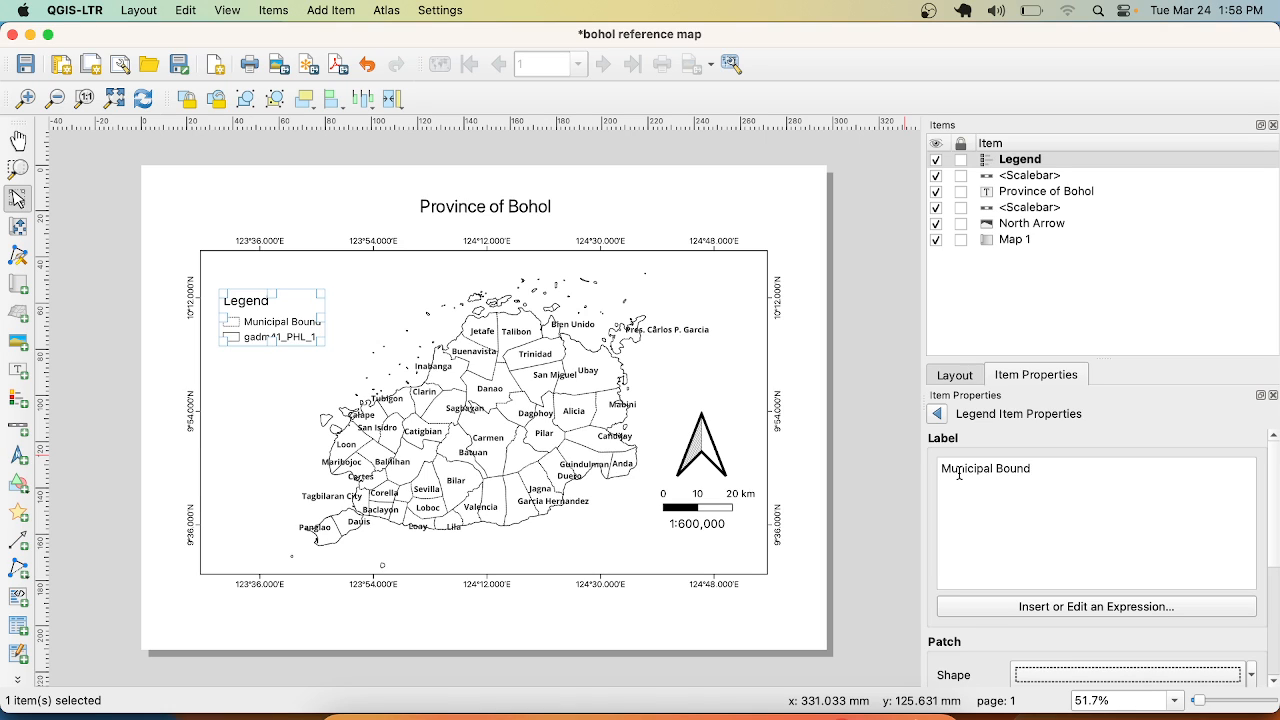
left_click(937, 412)
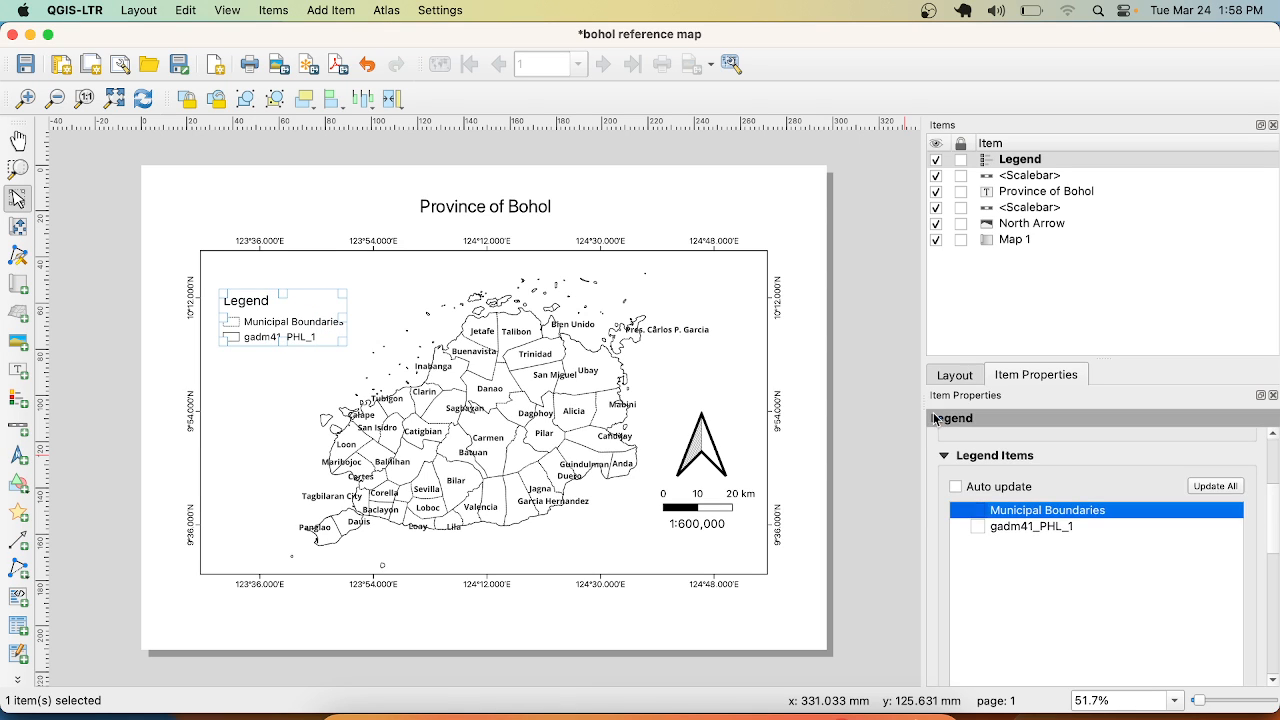
- Relabel the gadm41_PHL_1 legend entry as "Provincial Boundary"
double_click(987, 529)
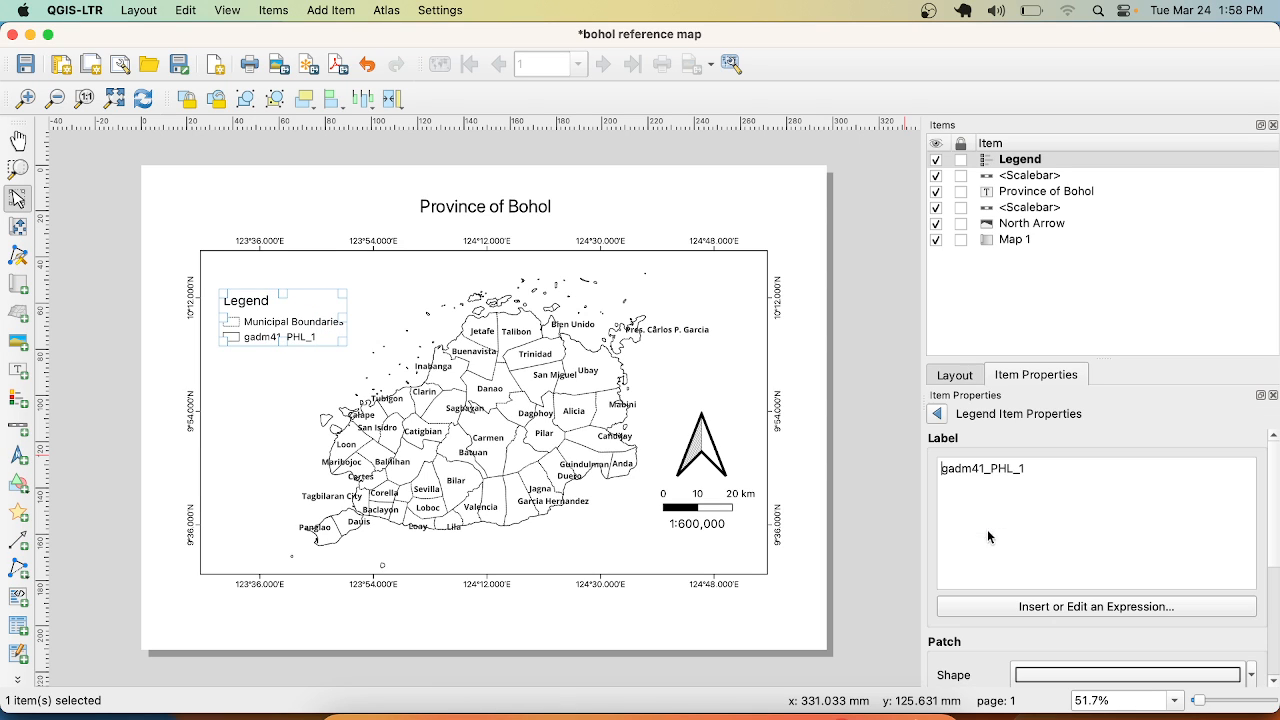
double_click(985, 472)
type("Prov")
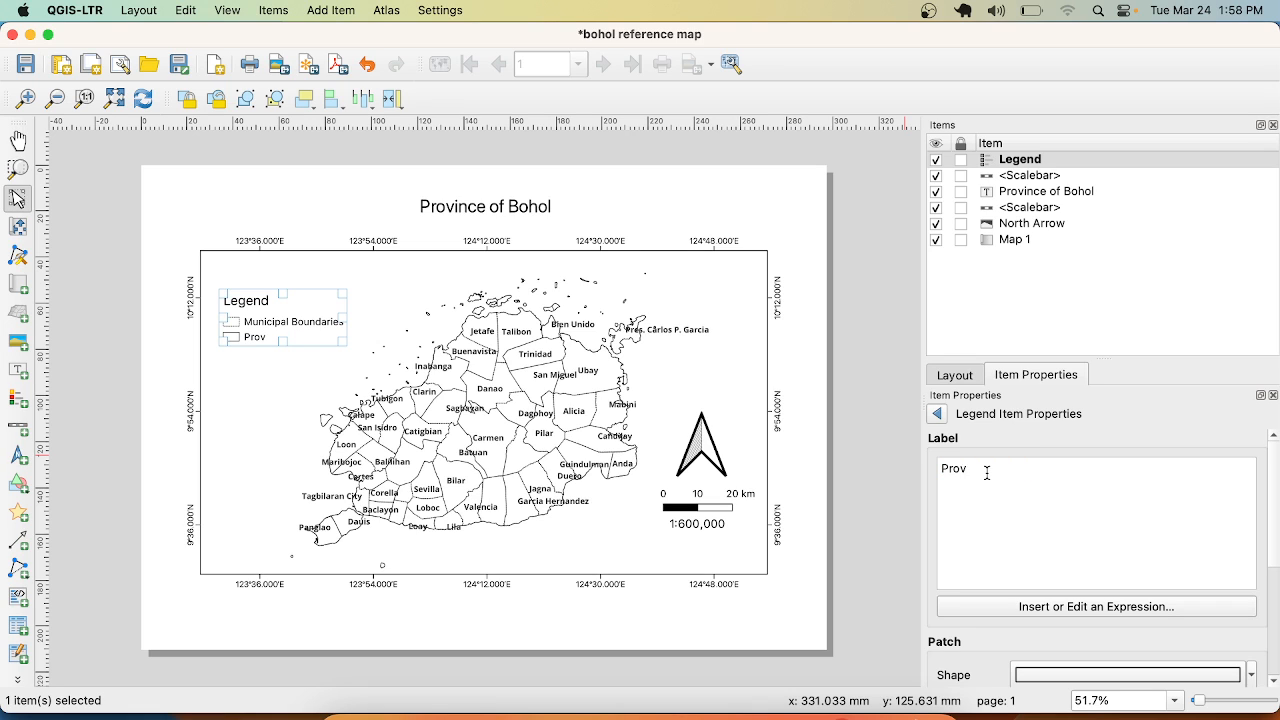
type("incial Boundary")
left_click(946, 418)
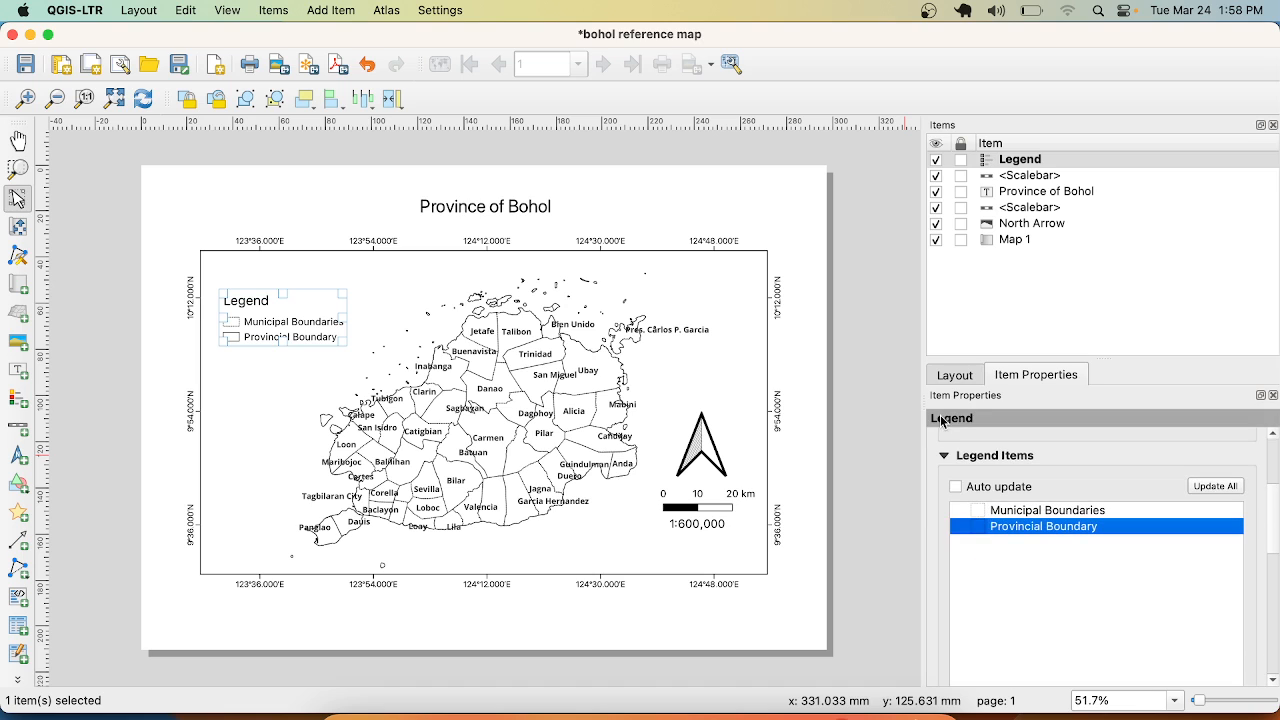
- Examine the legend's entries and its font and text formatting options, including the item label font, then clear the selection
scroll(1273, 514, "down", 5)
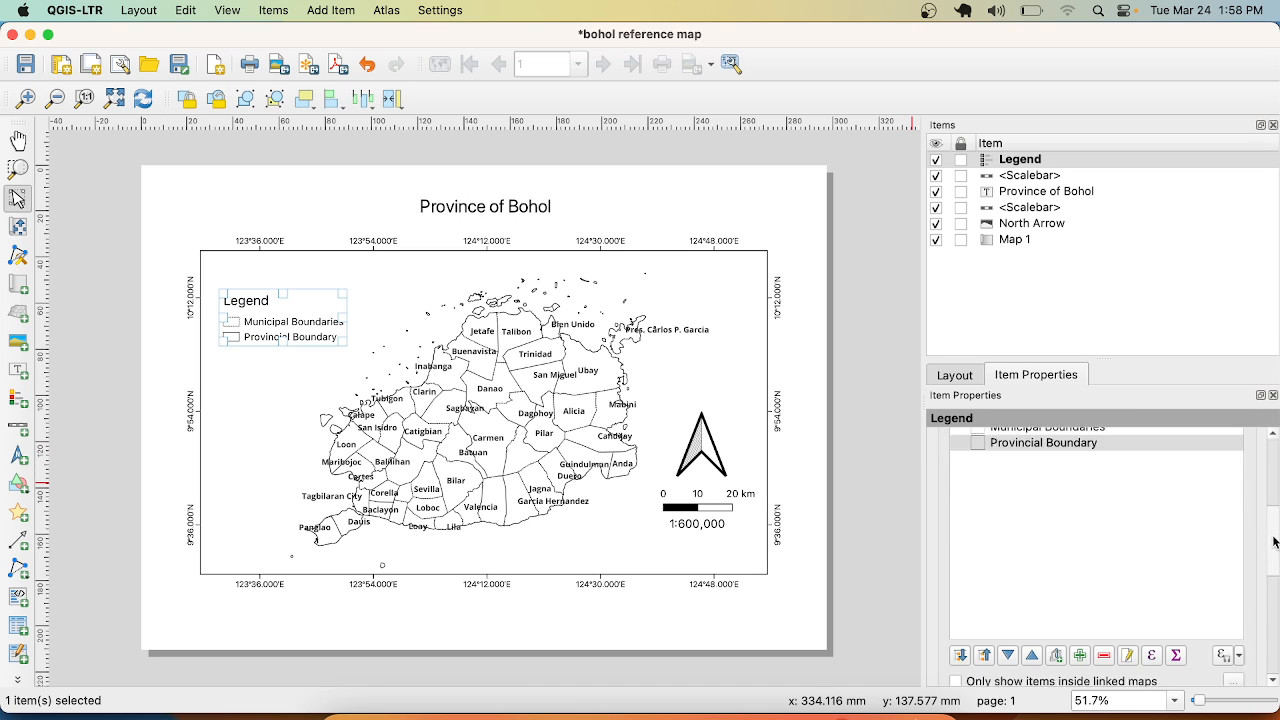
scroll(1273, 520, "up", 5)
scroll(1276, 517, "down", 1)
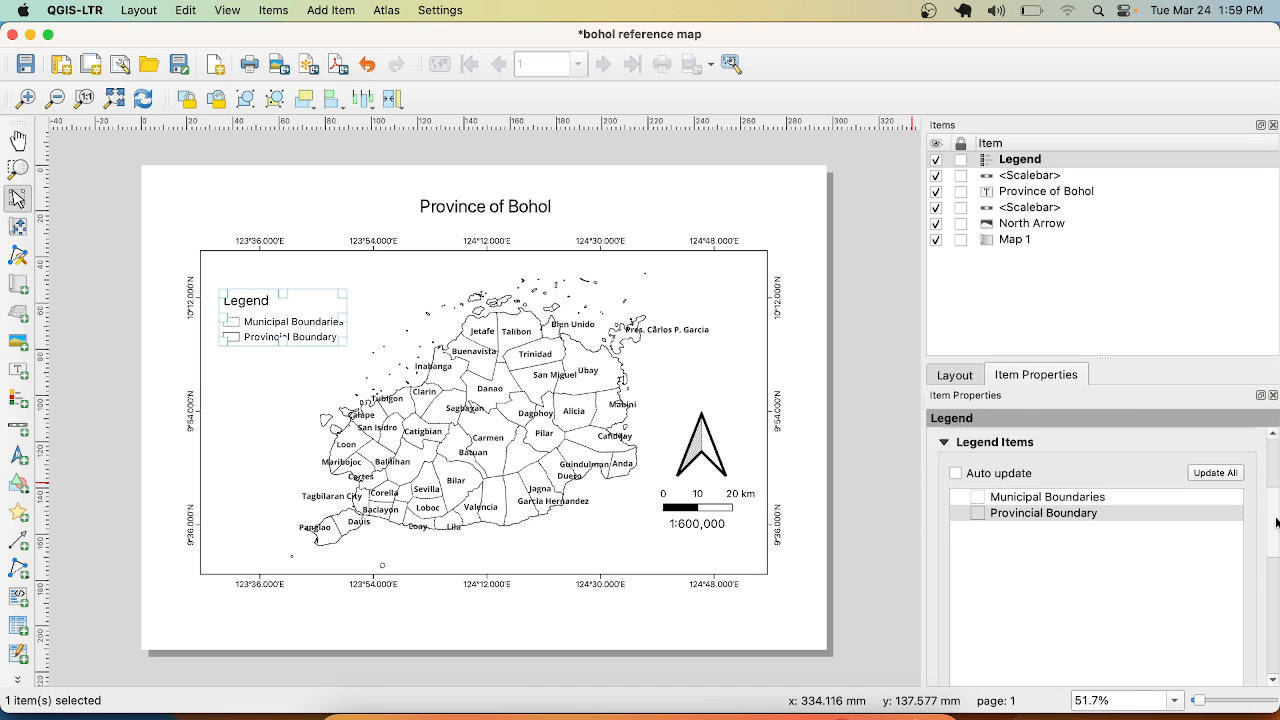
left_click(1086, 509)
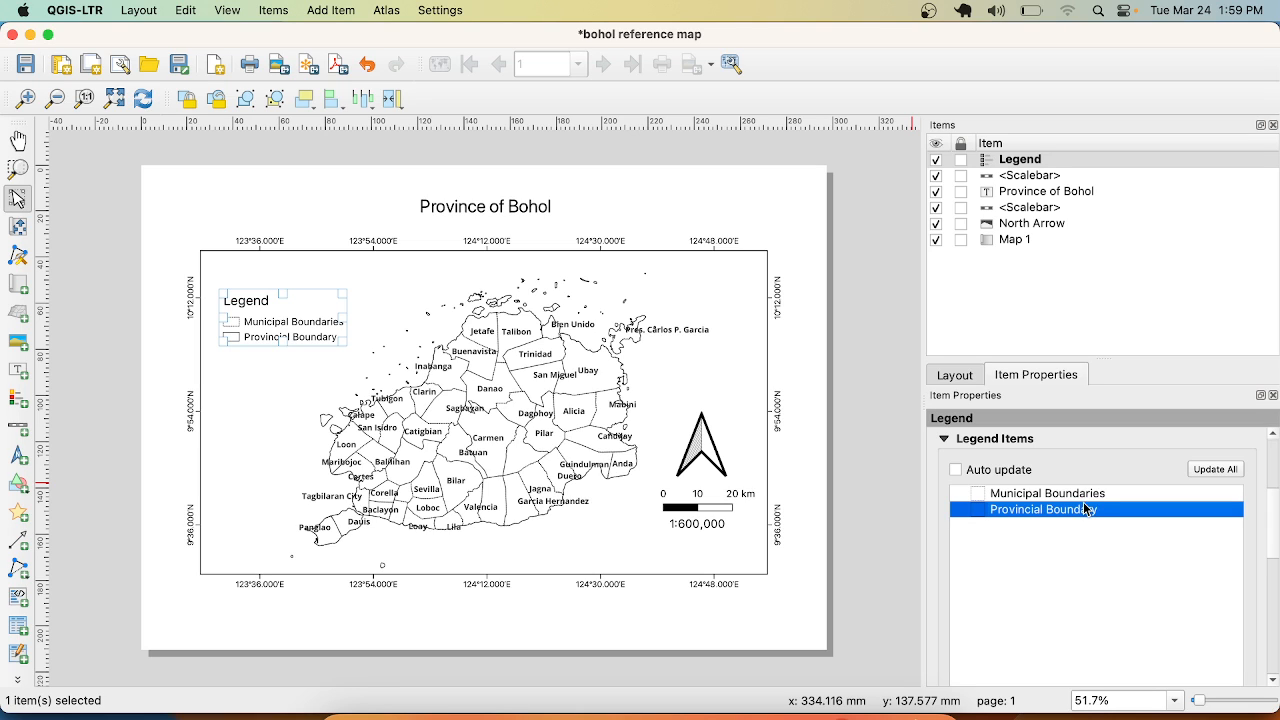
left_click(1076, 494)
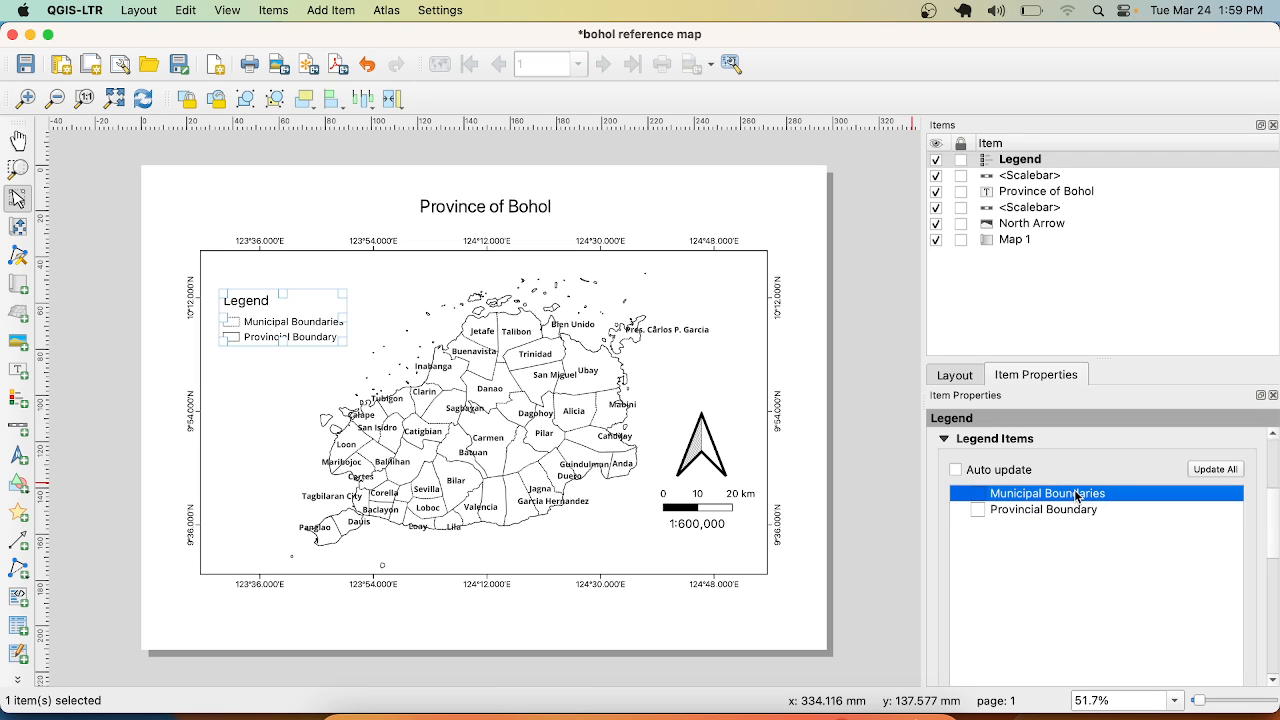
left_click(1054, 512)
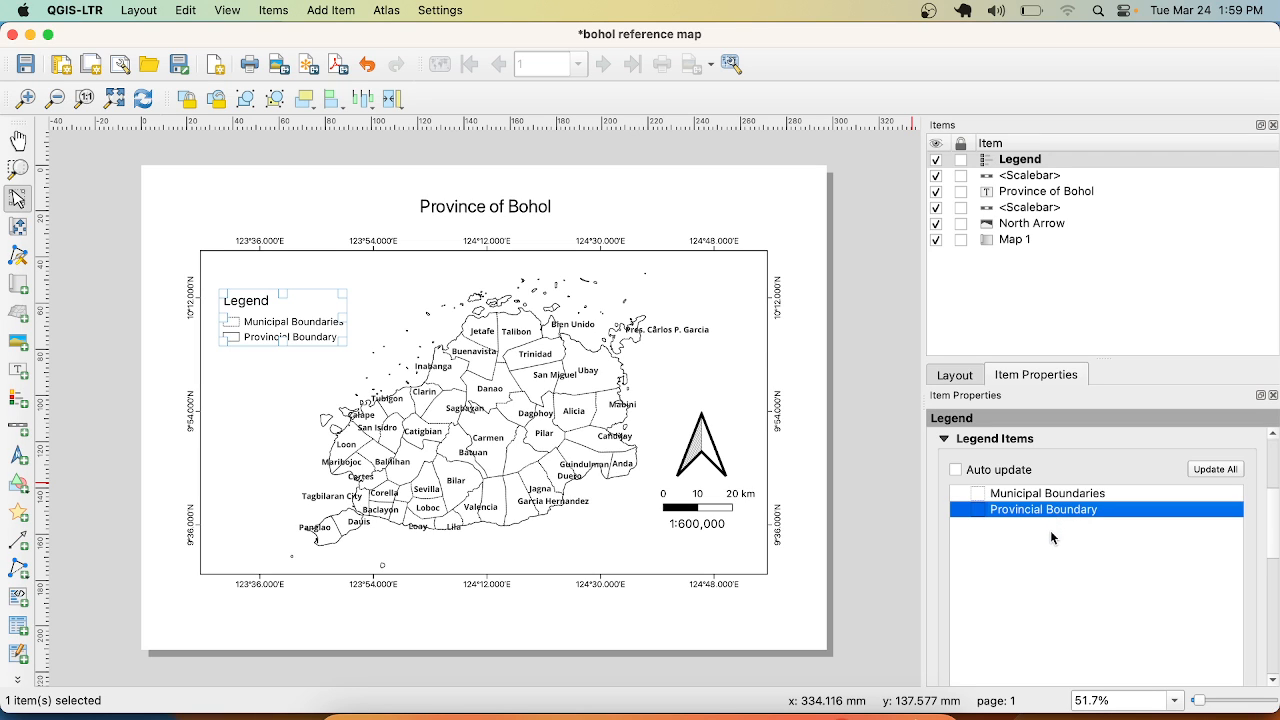
left_click_drag(1273, 524, 1273, 567)
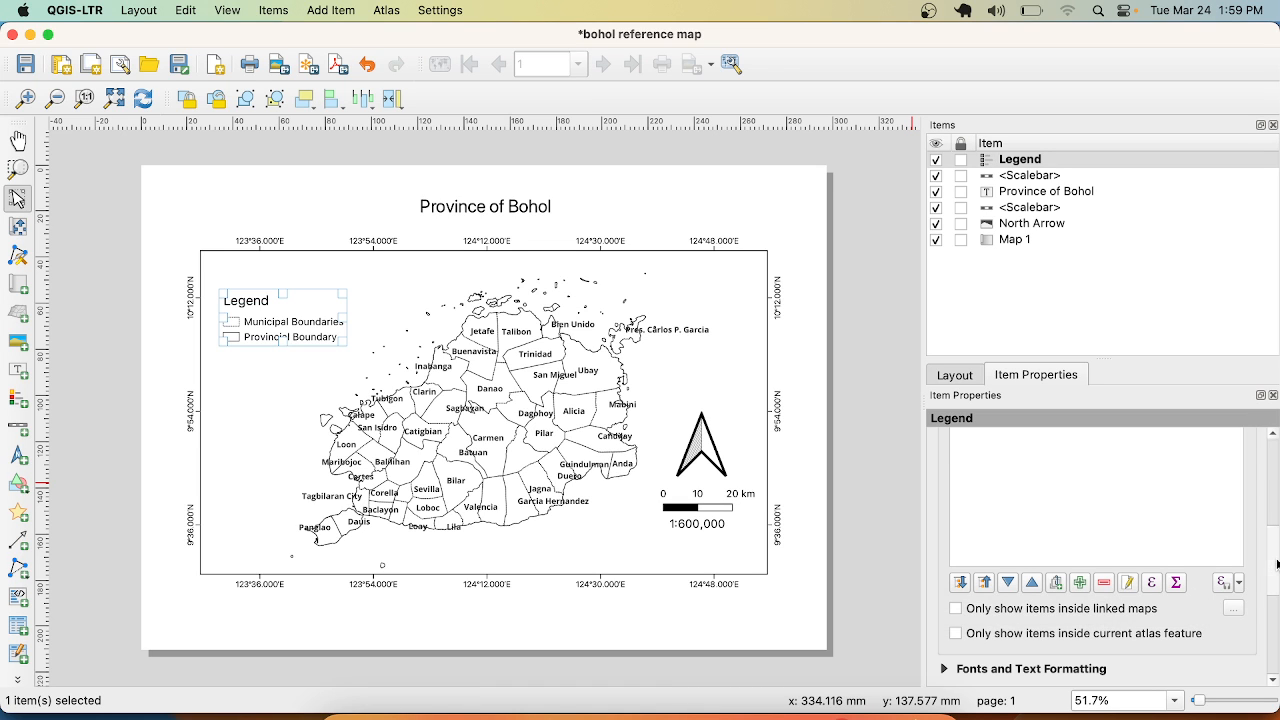
scroll(1272, 570, "down", 3)
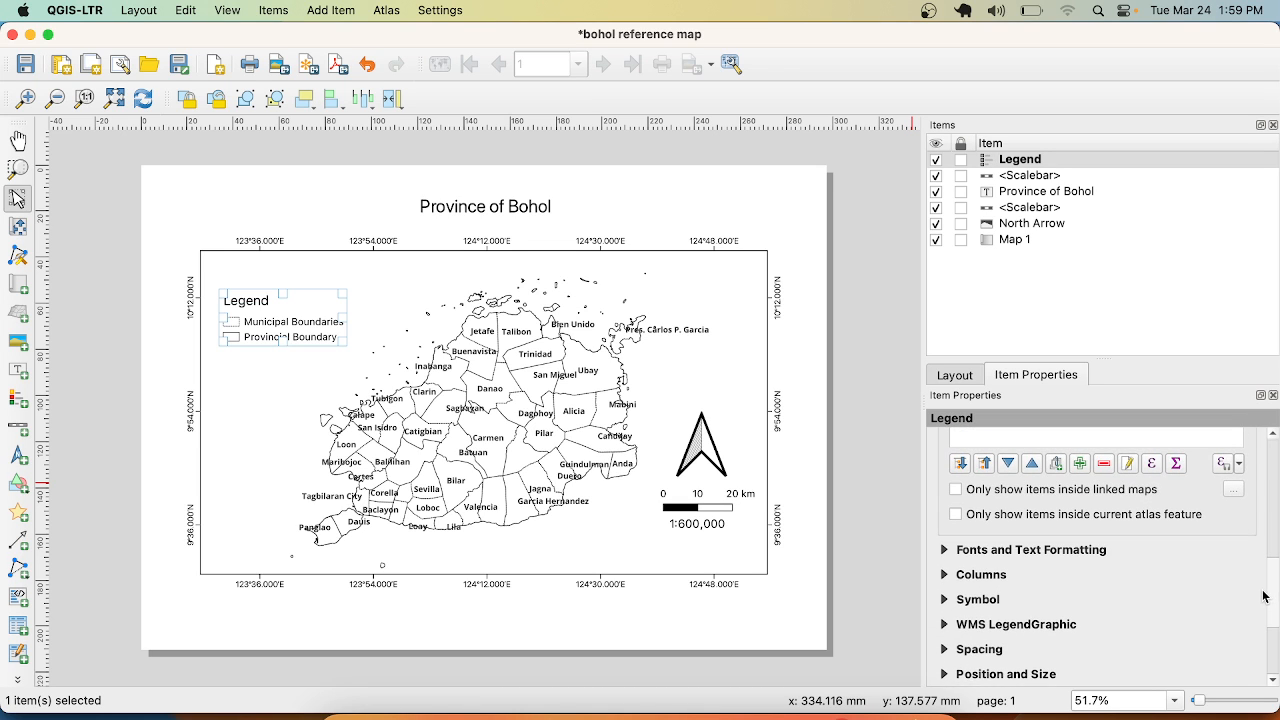
left_click(945, 550)
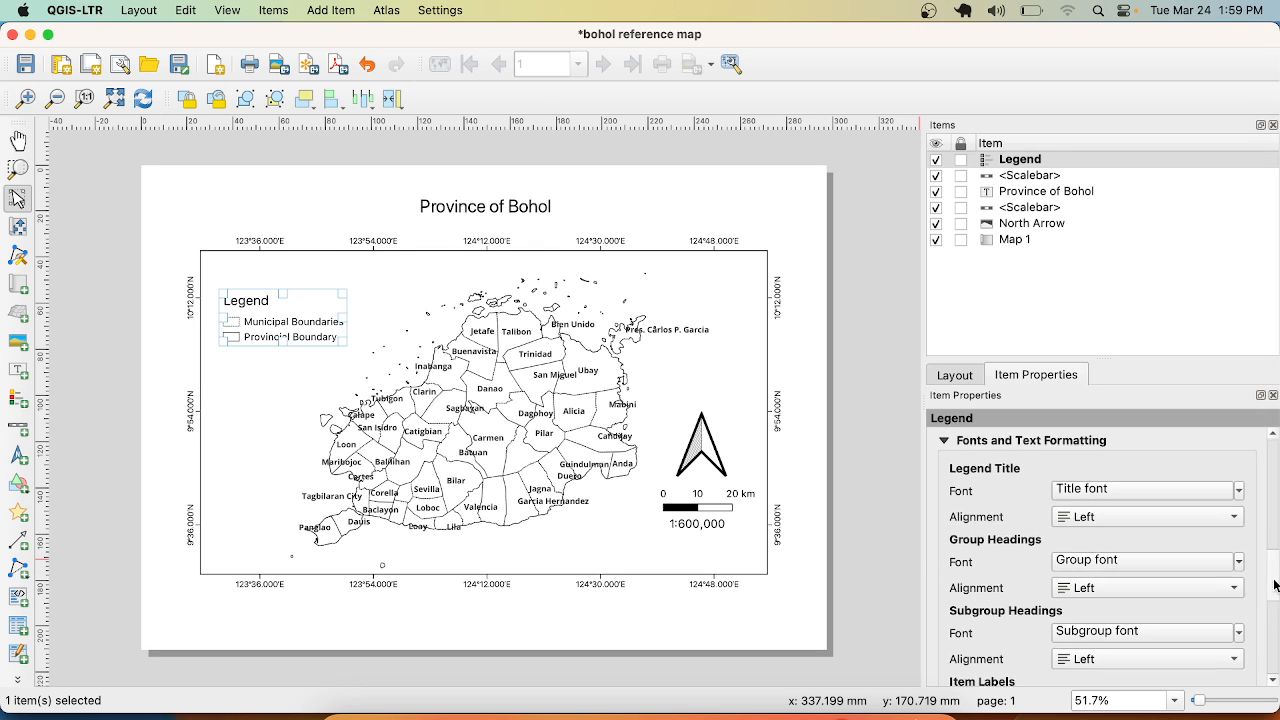
scroll(1275, 581, "down", 3)
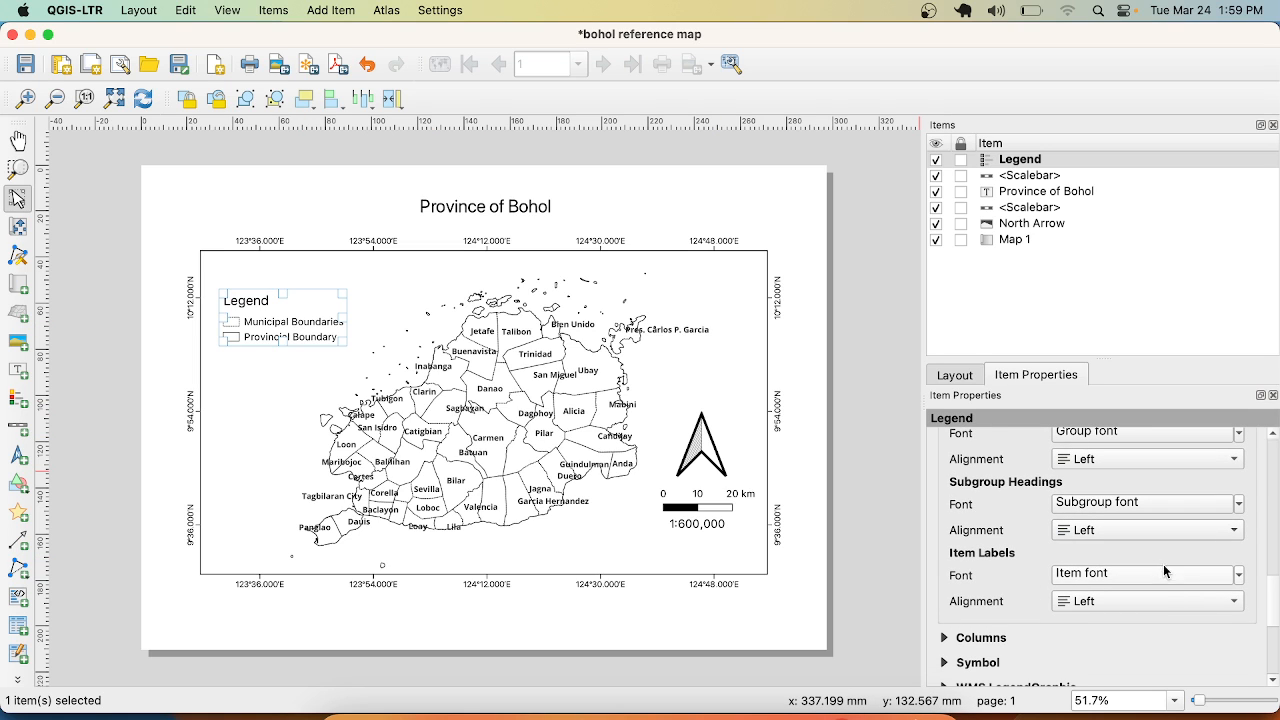
left_click(1240, 575)
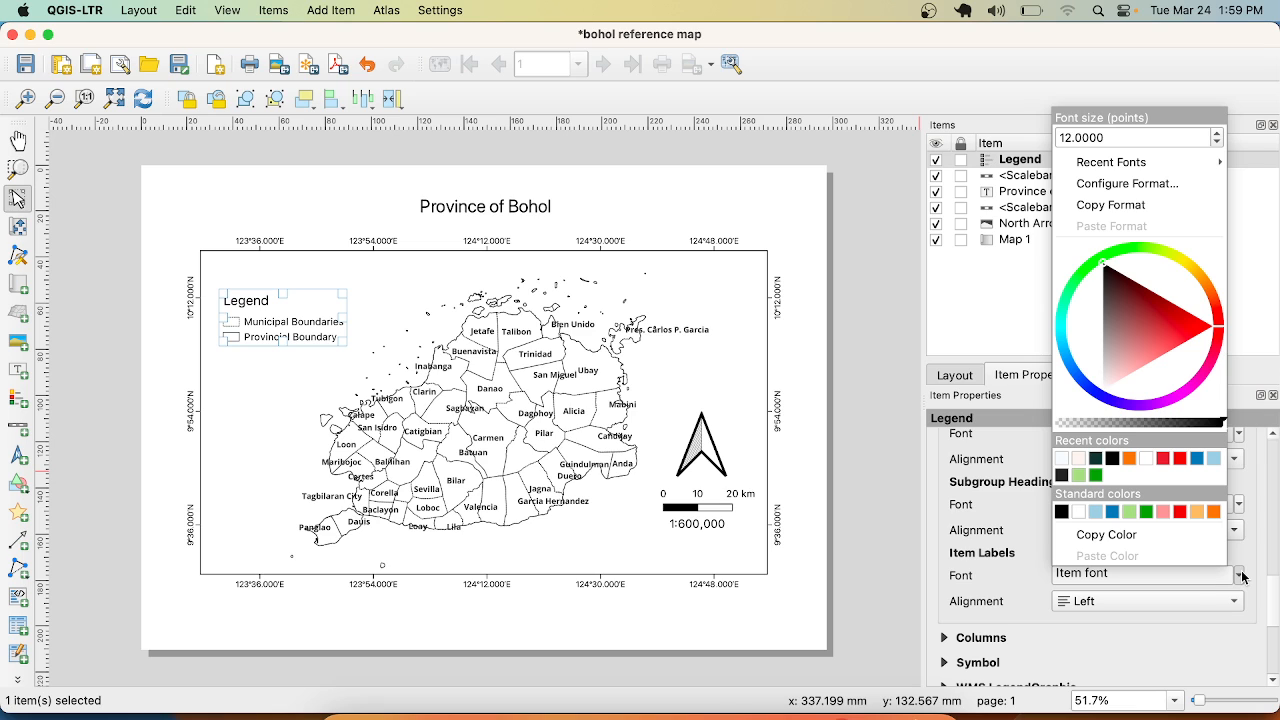
left_click(1195, 658)
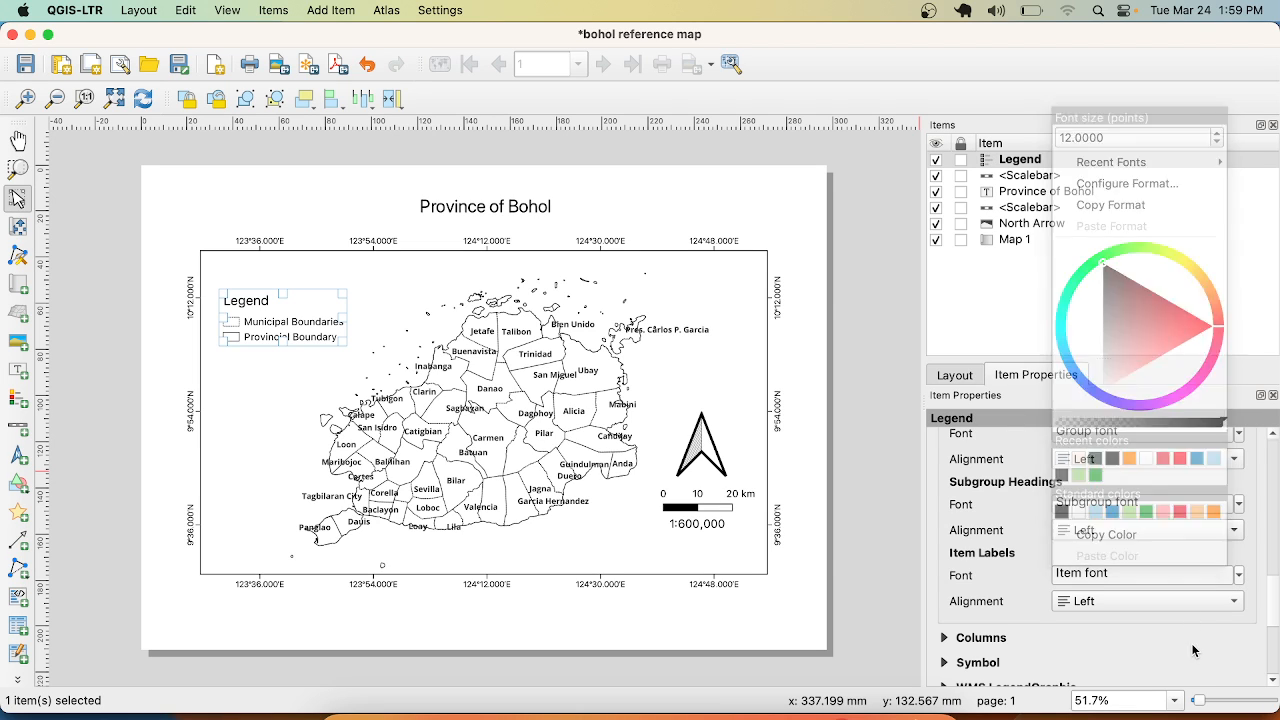
left_click(792, 438)
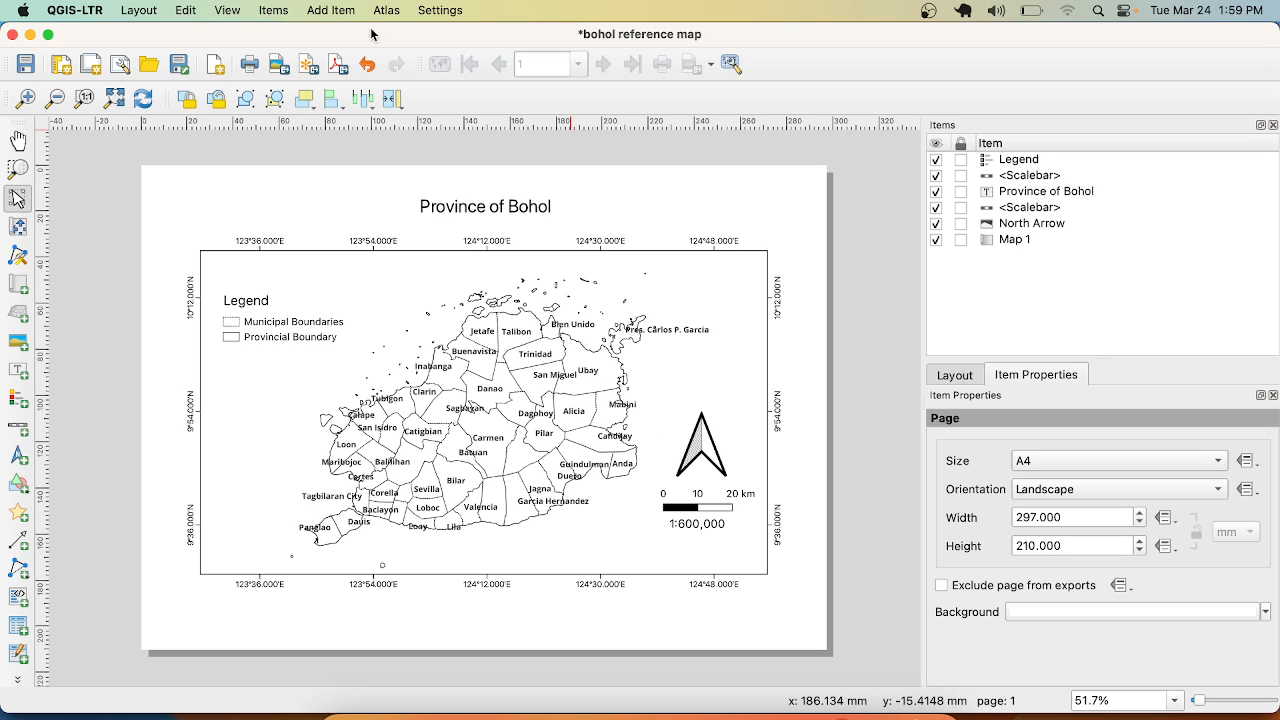
- Add a label below the map frame's lower-right corner reading "Data Sources:", a blank line and "Municipal and Provincial Boundaries - GADM"
left_click(329, 14)
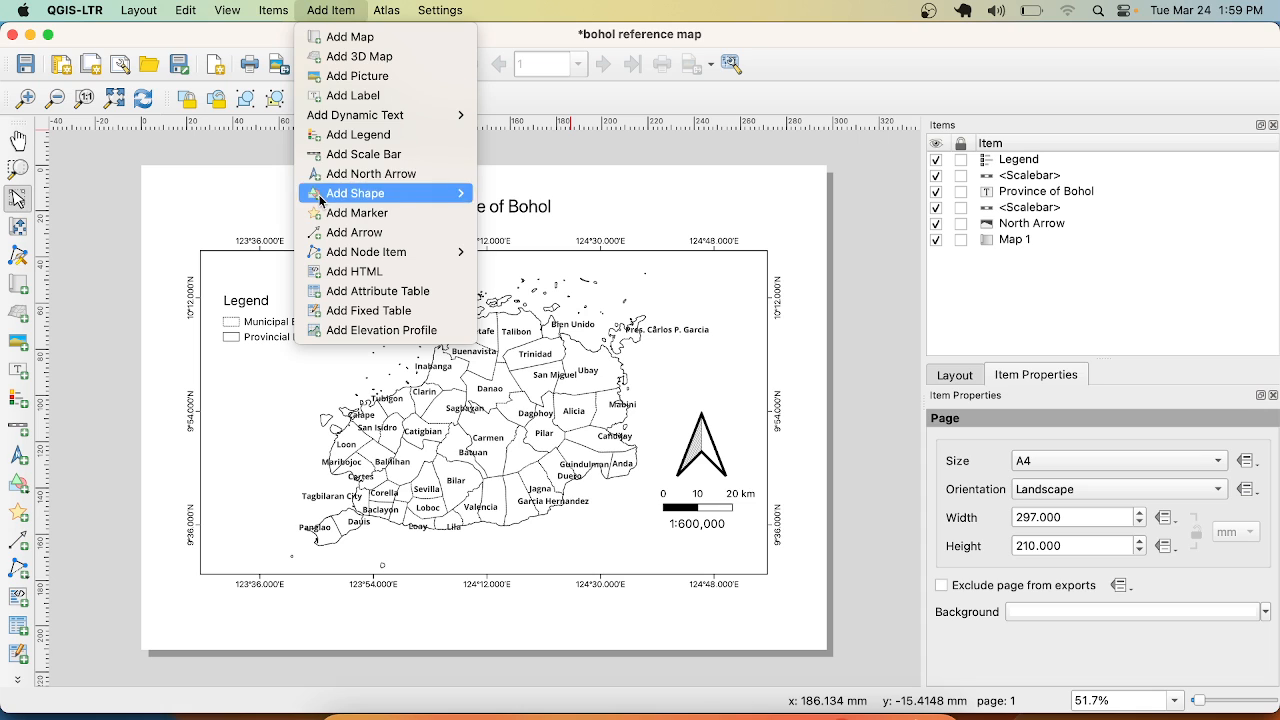
left_click(349, 97)
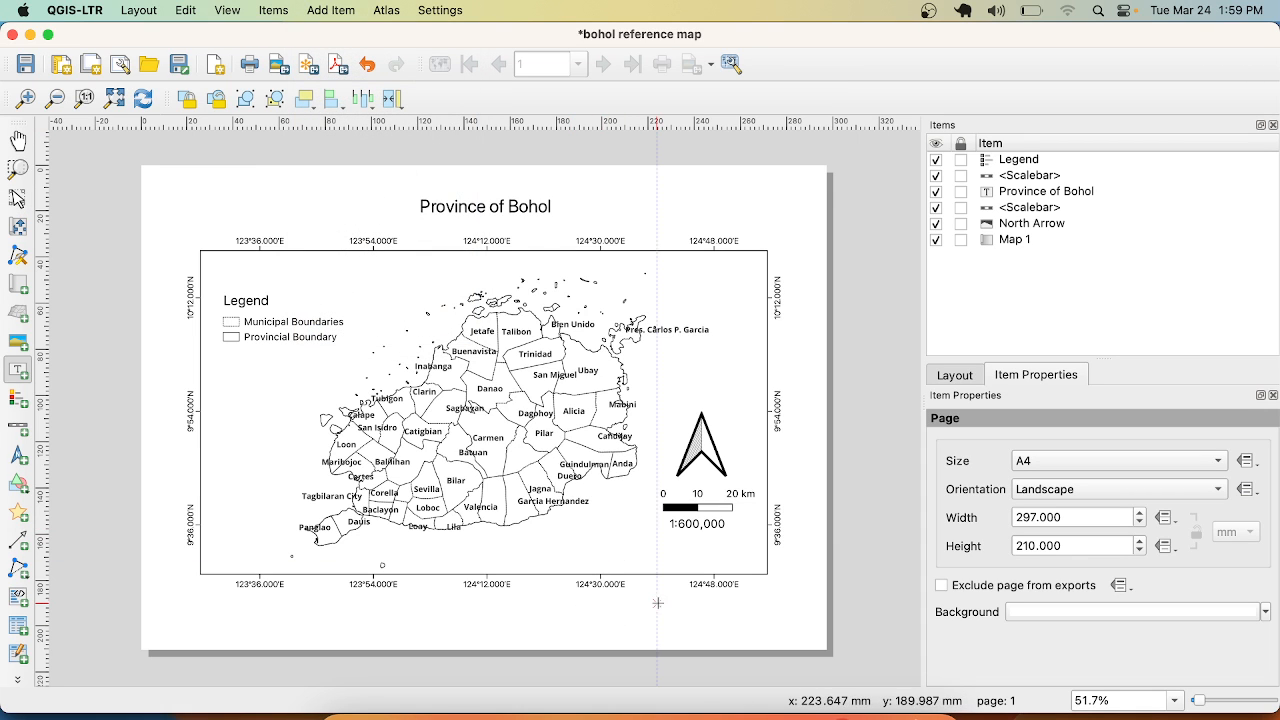
left_click_drag(652, 599, 766, 624)
triple_click(990, 477)
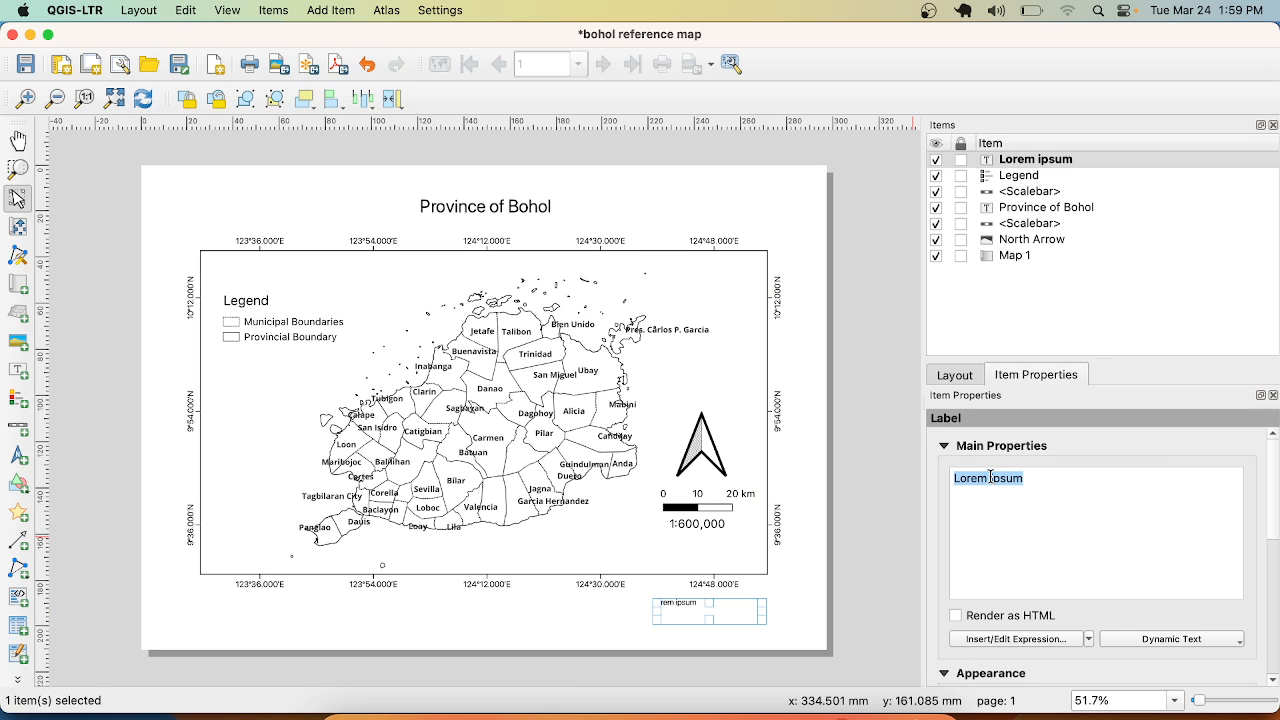
type("Data")
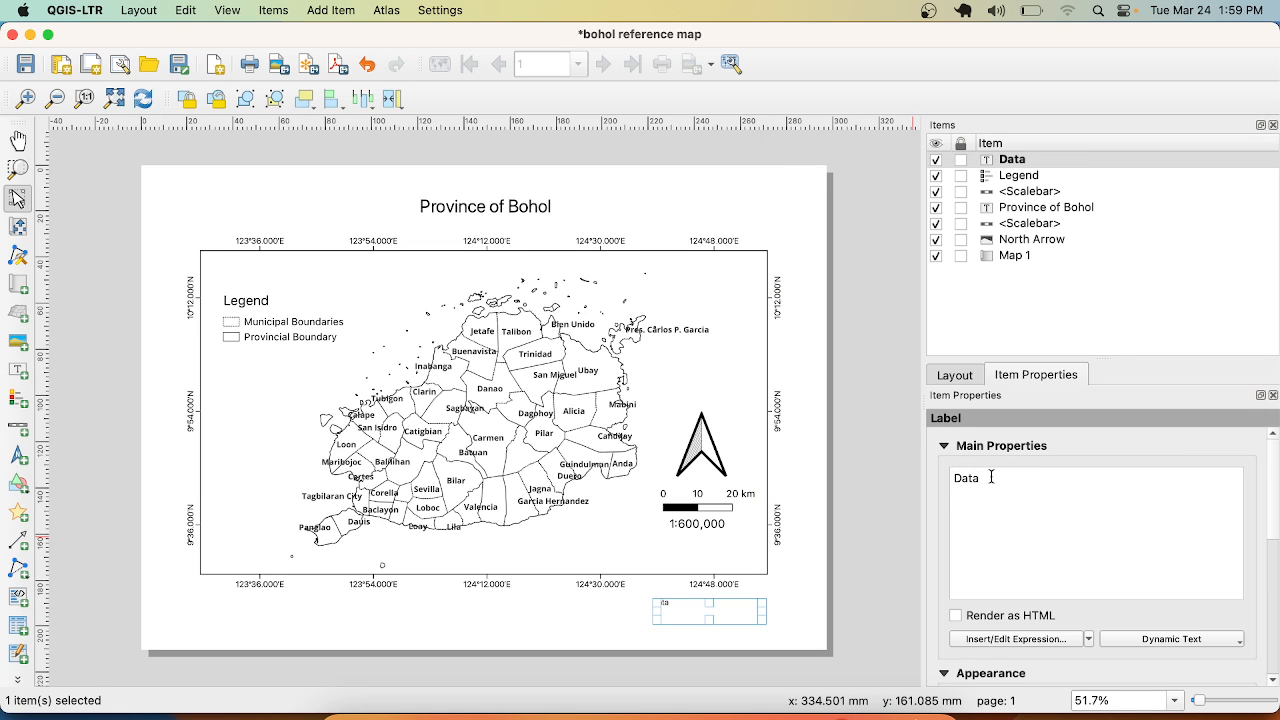
type(" Sources:  ")
type("Municipal and Prov")
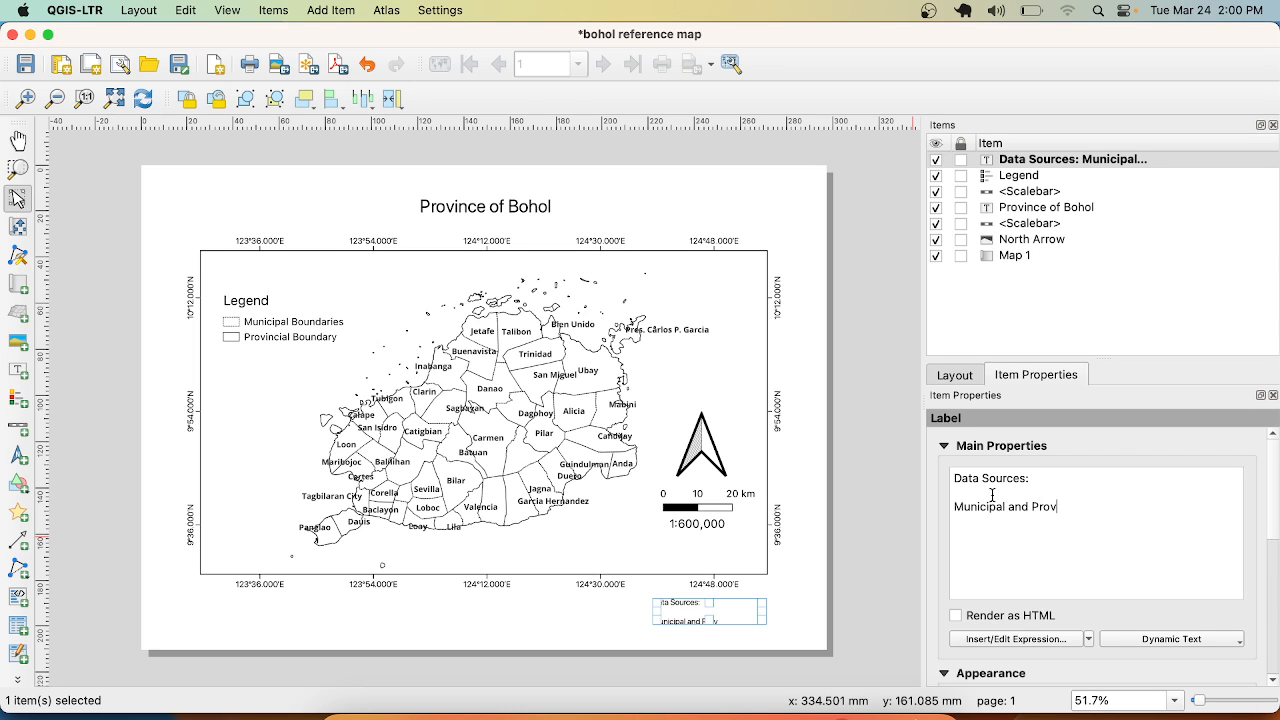
type("incial Boundaries - GADM")
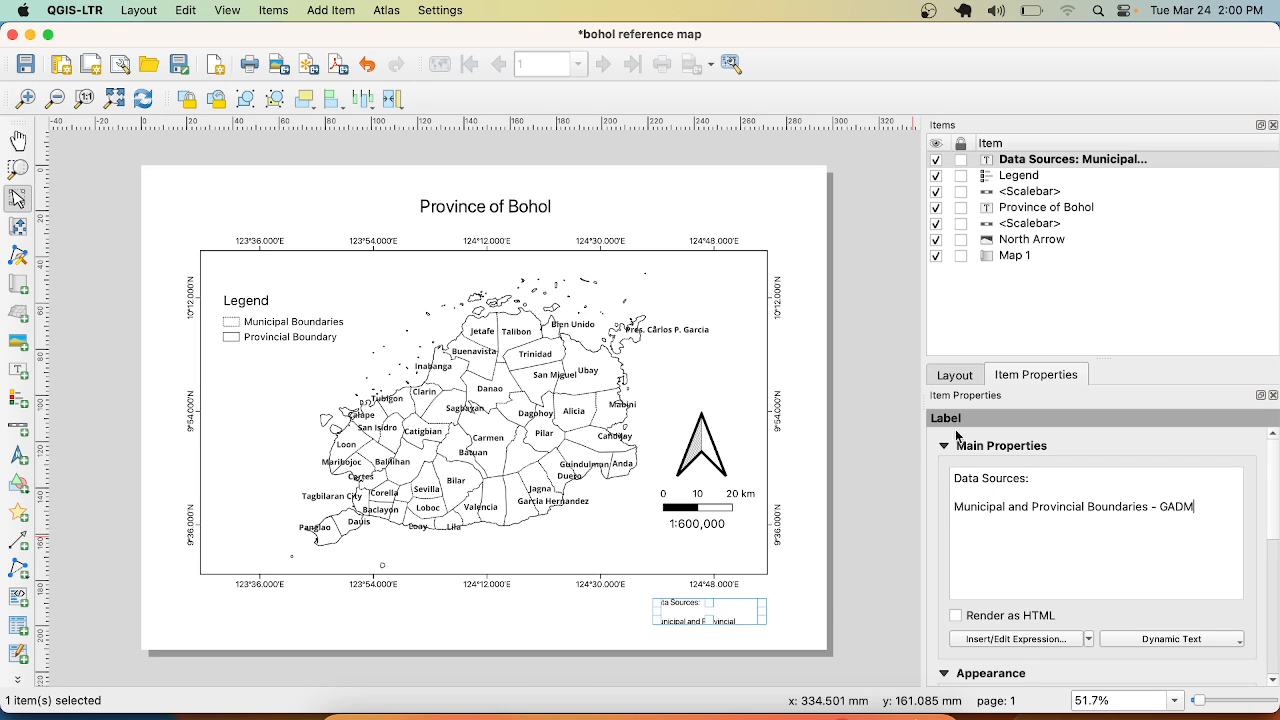
left_click(866, 599)
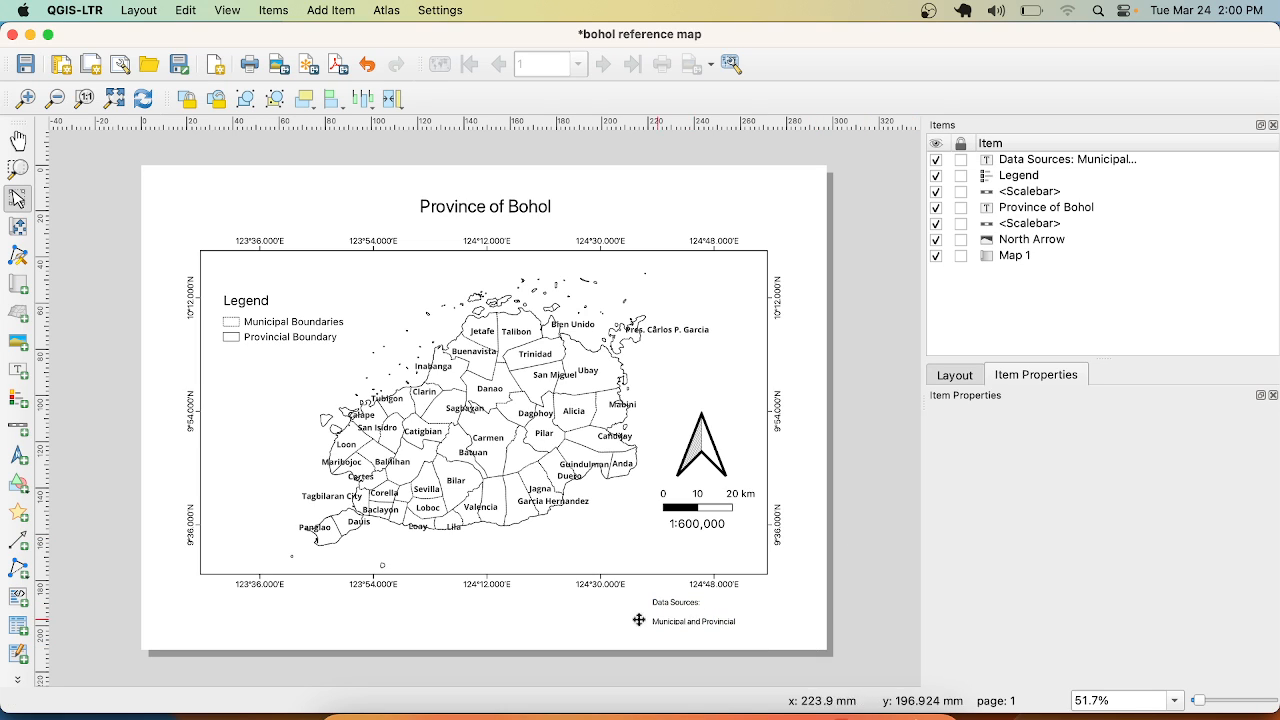
- Enlarge the Data Sources label box leftward and slightly downward so its boundaries line fits on one row
left_click(716, 606)
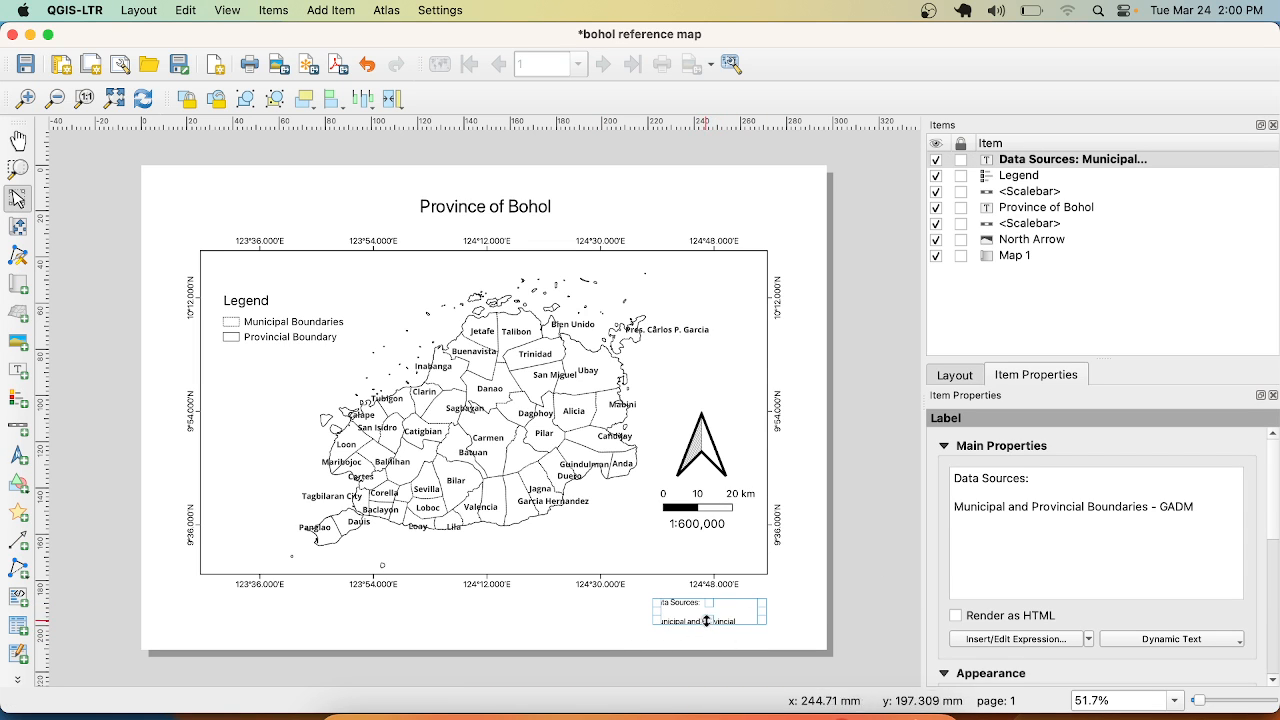
left_click_drag(710, 624, 606, 622)
left_click(567, 621)
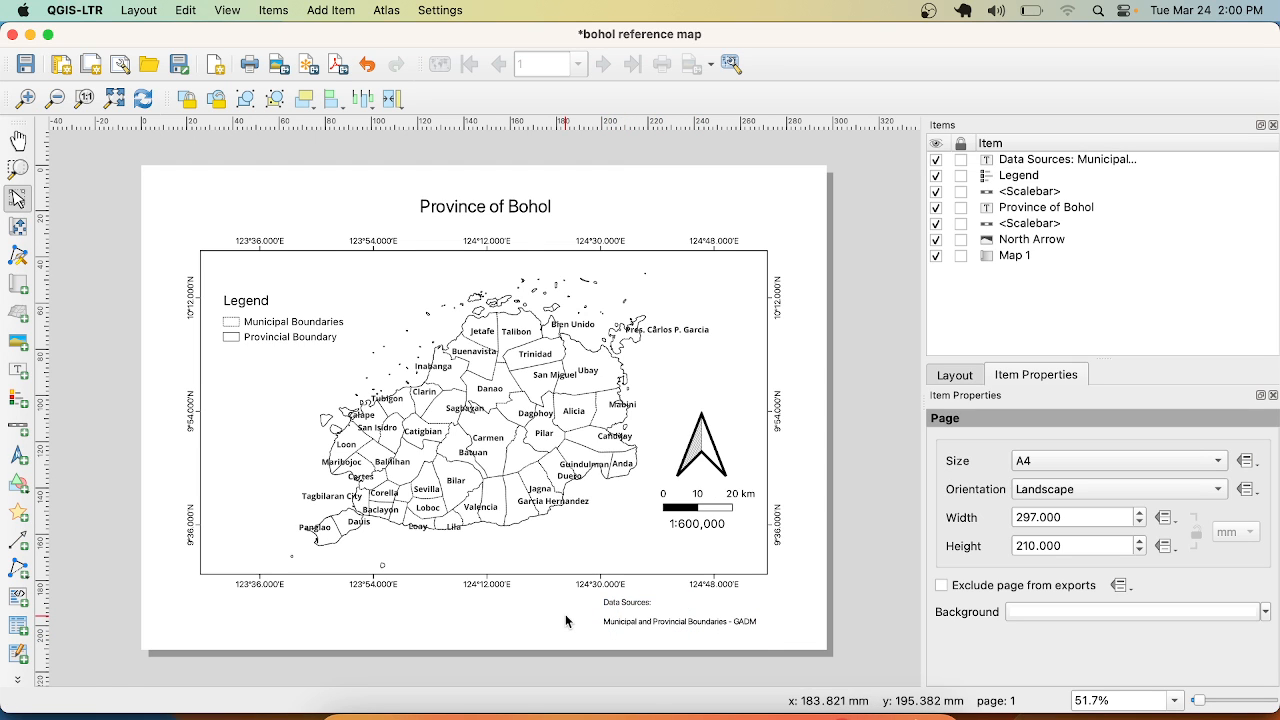
- Duplicate the Data Sources label and place the copy below the map frame's lower-left corner
left_click(611, 614)
key("super+v")
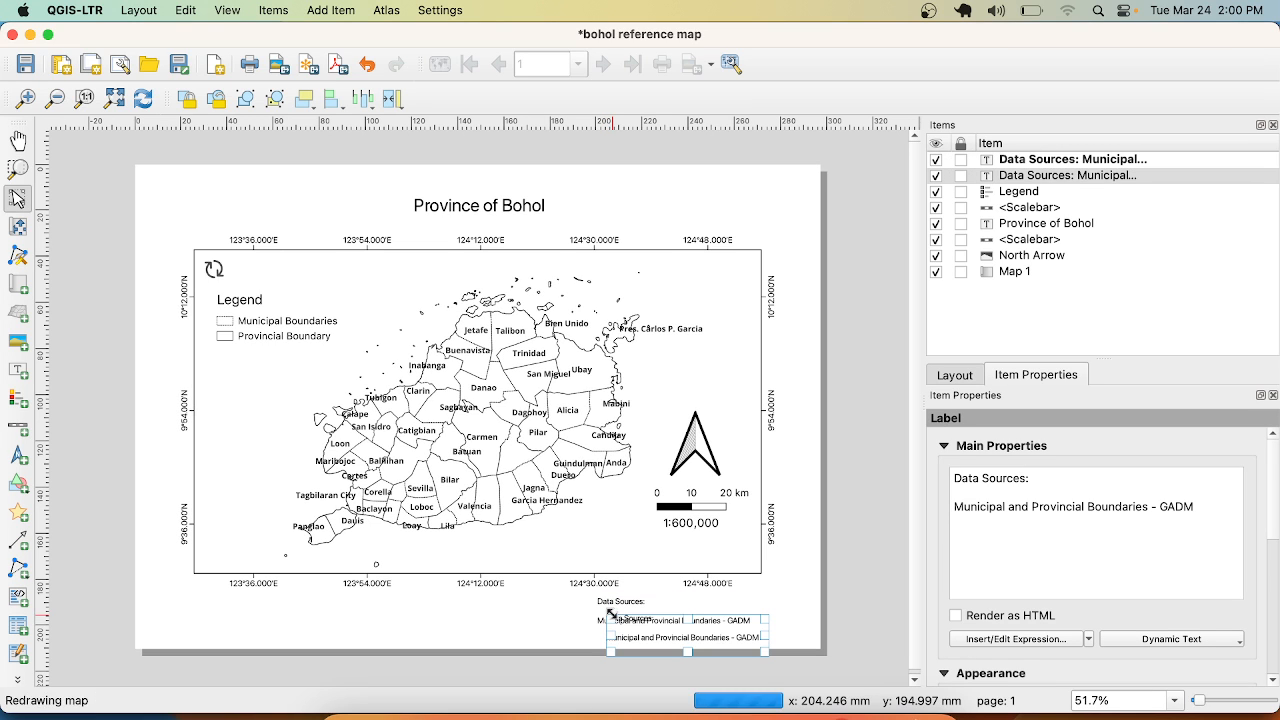
left_click_drag(667, 636, 258, 618)
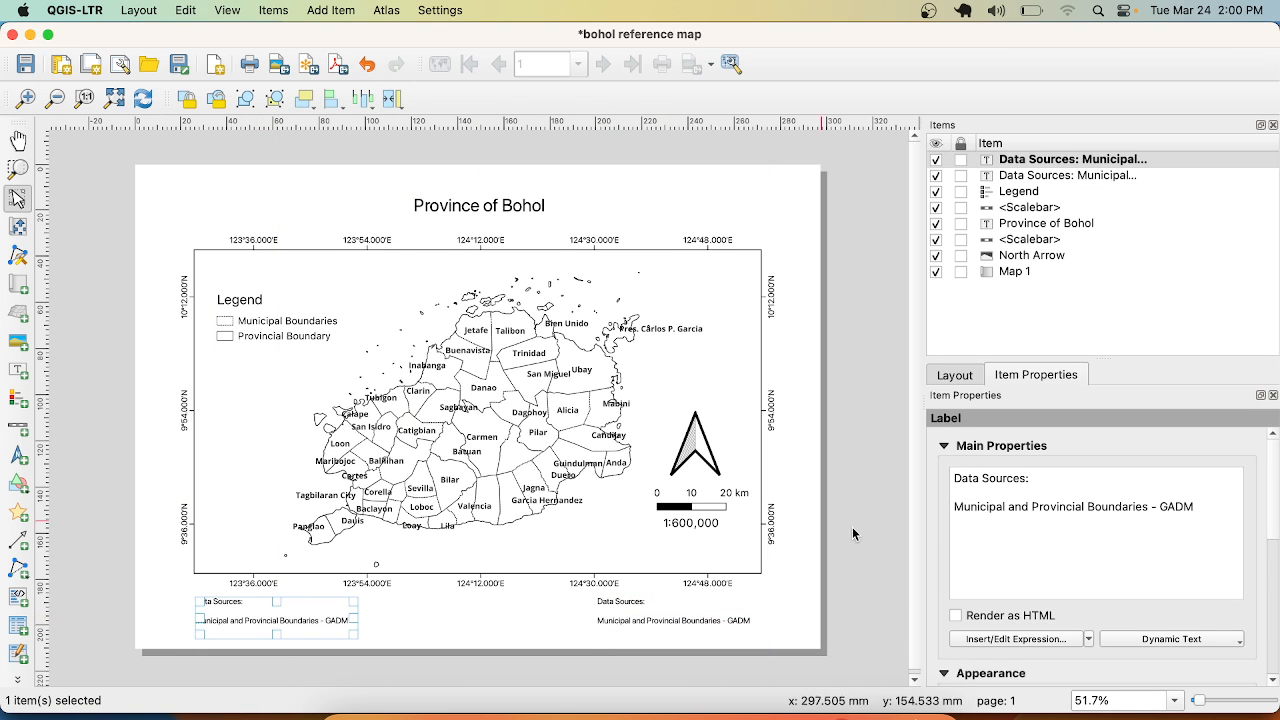
- Replace the copied label's whole text with "Designed by:" and shrink its box to about one line high
triple_click(988, 477)
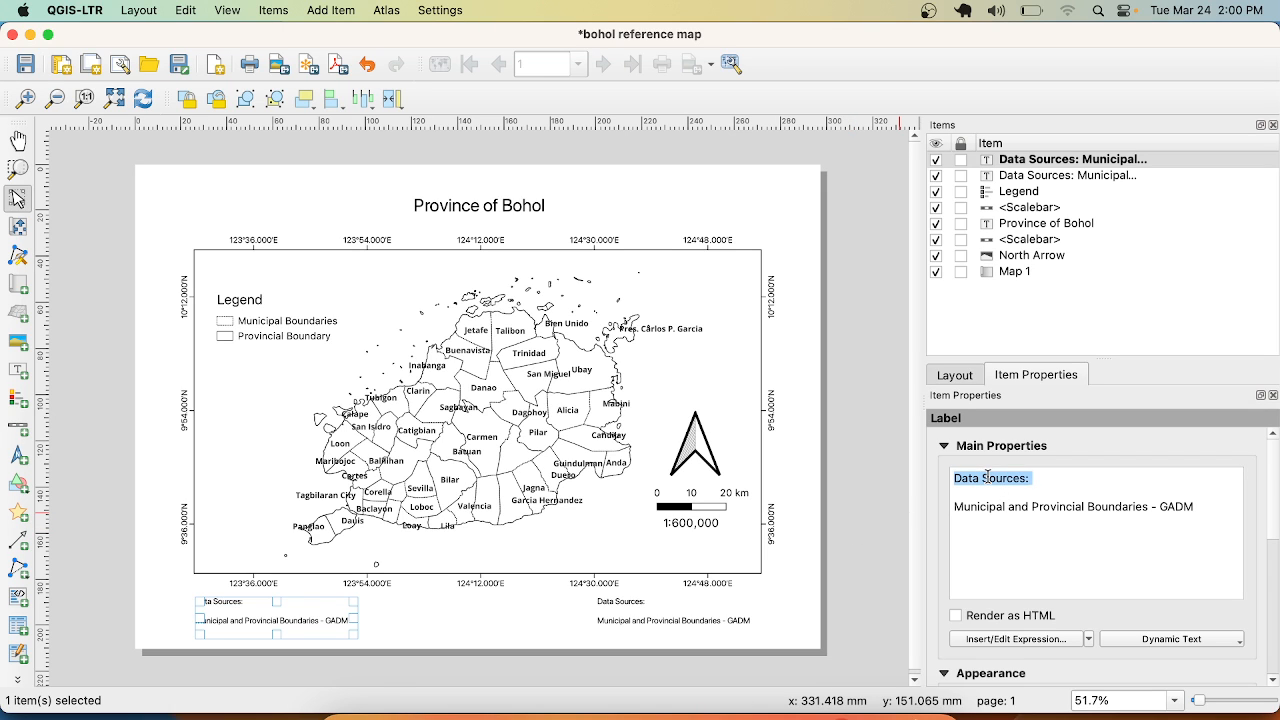
type("Designed by:")
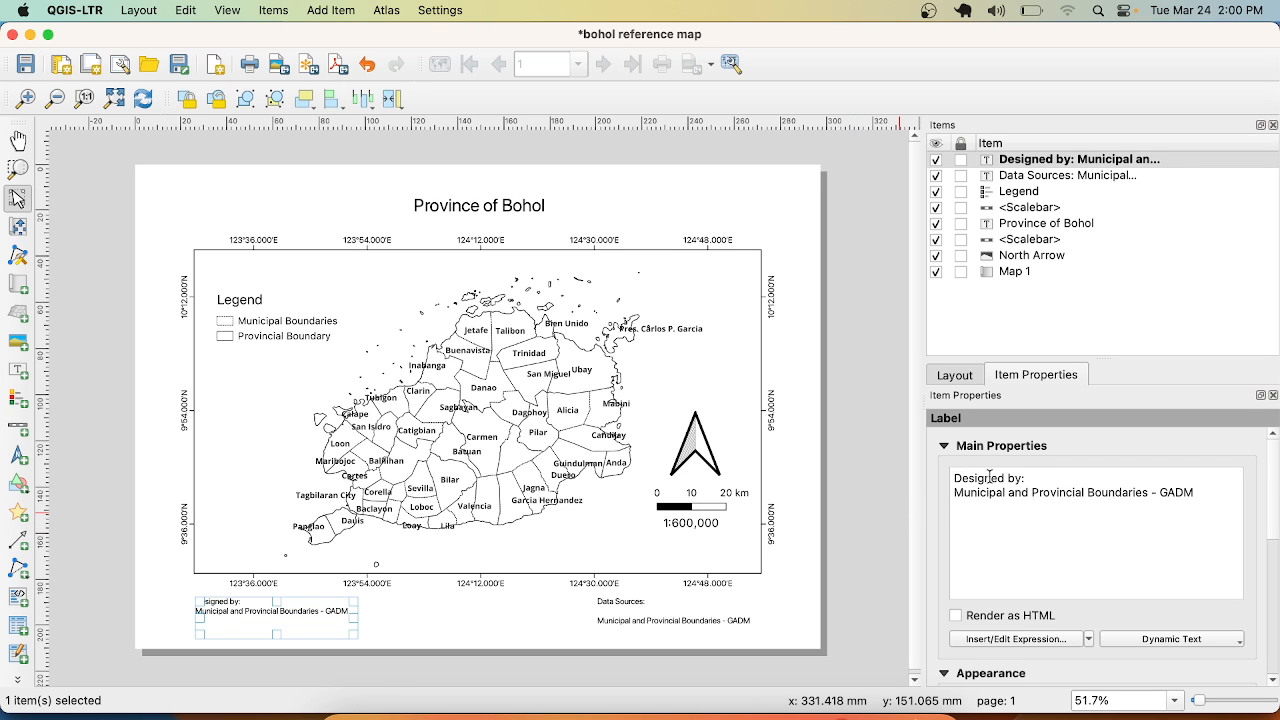
key("Return")
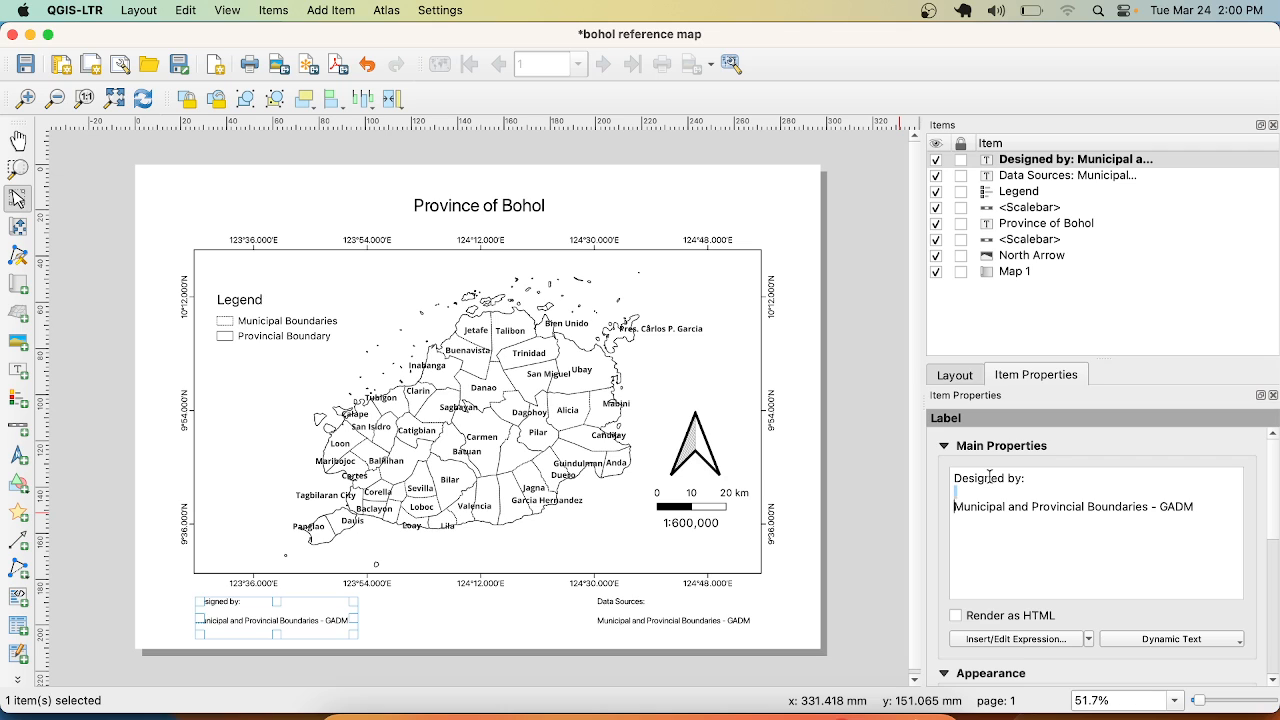
key("shift+Down")
key("BackSpace")
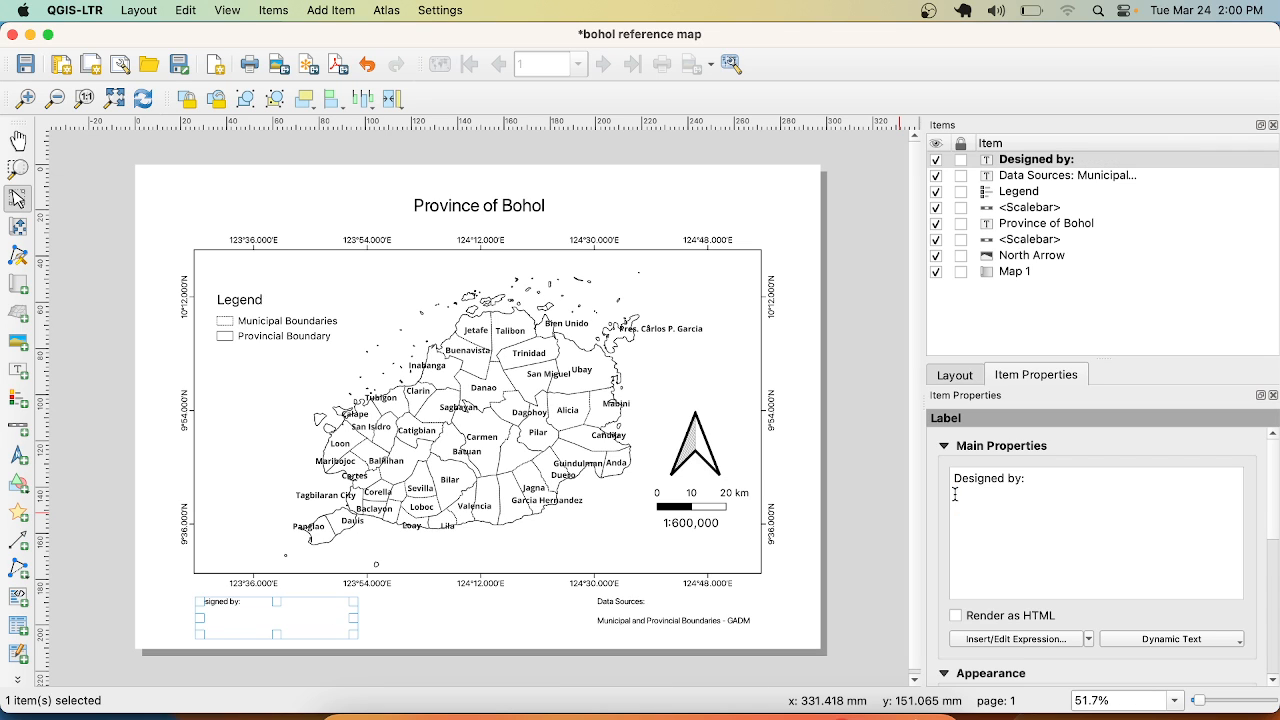
left_click(853, 507)
left_click(219, 602)
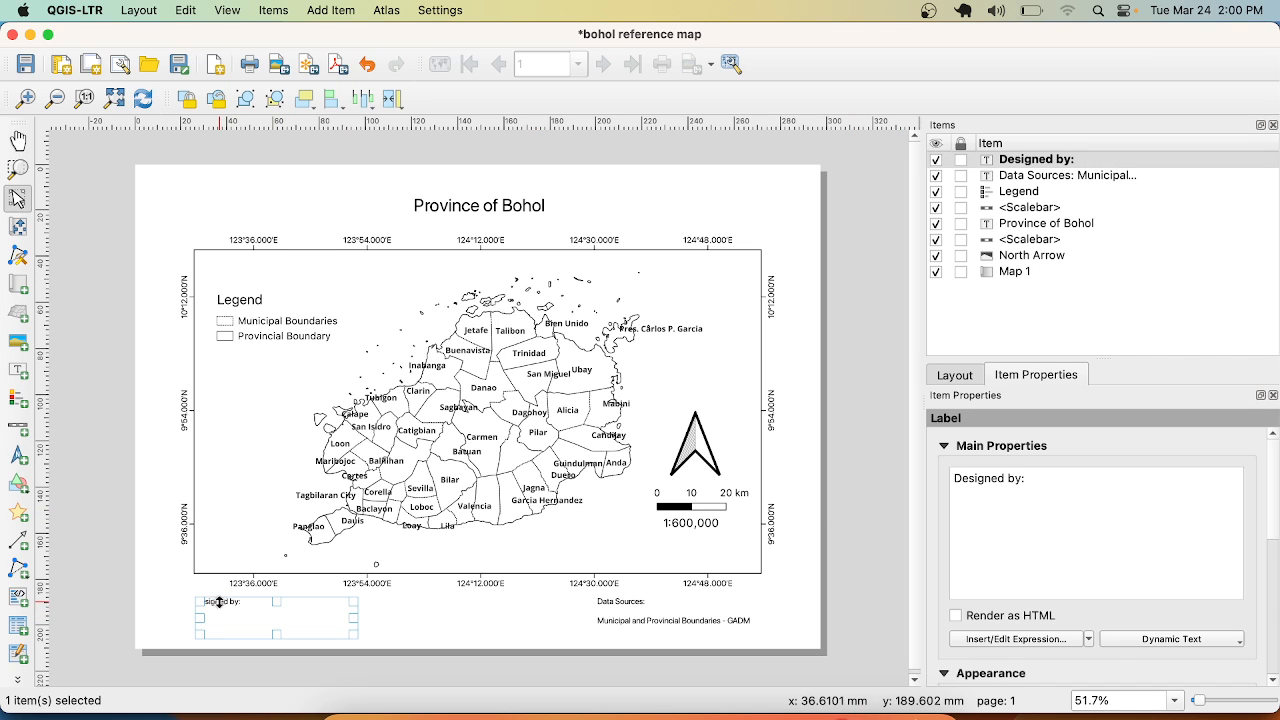
left_click_drag(277, 634, 281, 606)
left_click(343, 629)
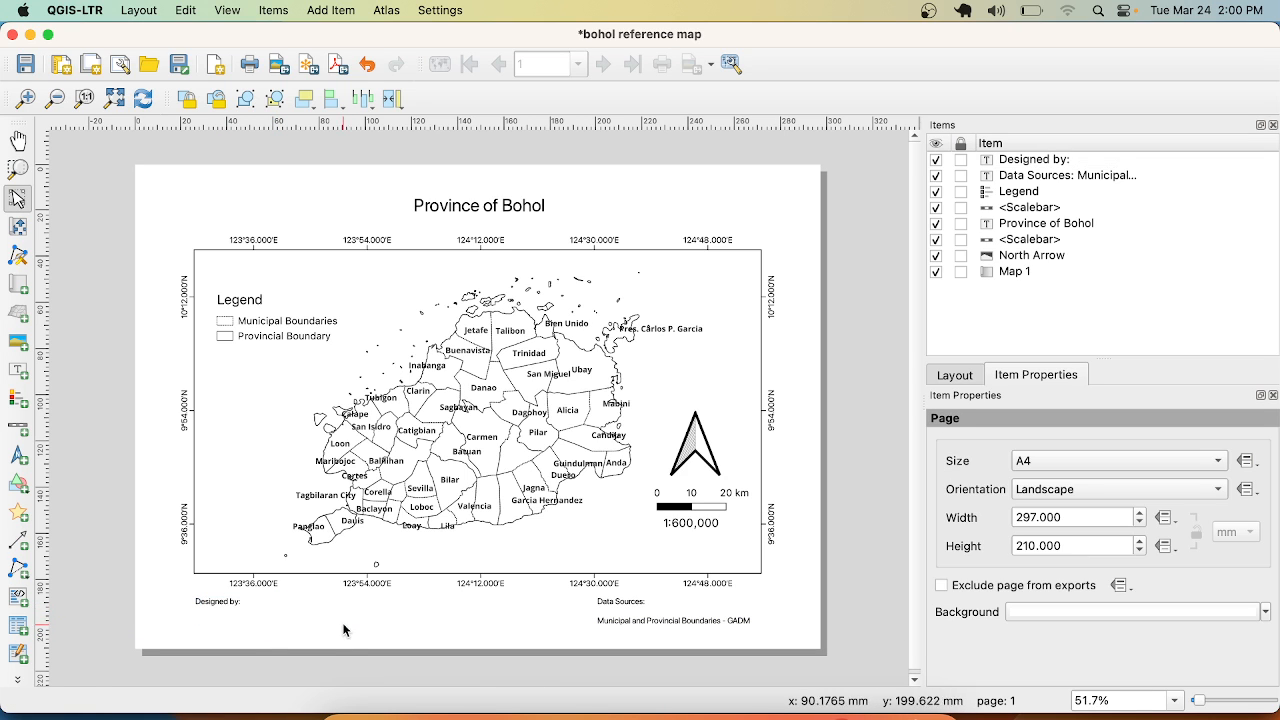
- Duplicate the "Designed by:" label directly beneath the original and replace the copy's text with the designer's full name
left_click(313, 607)
key("ctrl+v")
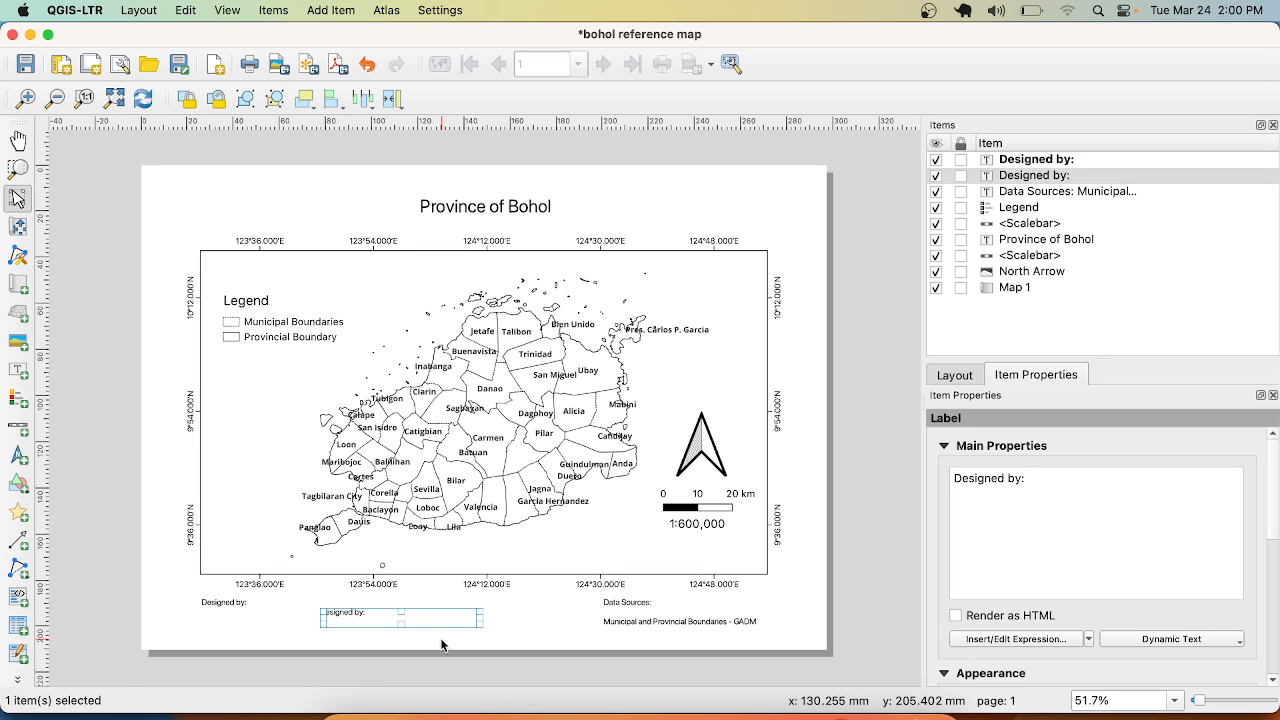
left_click_drag(375, 617, 254, 626)
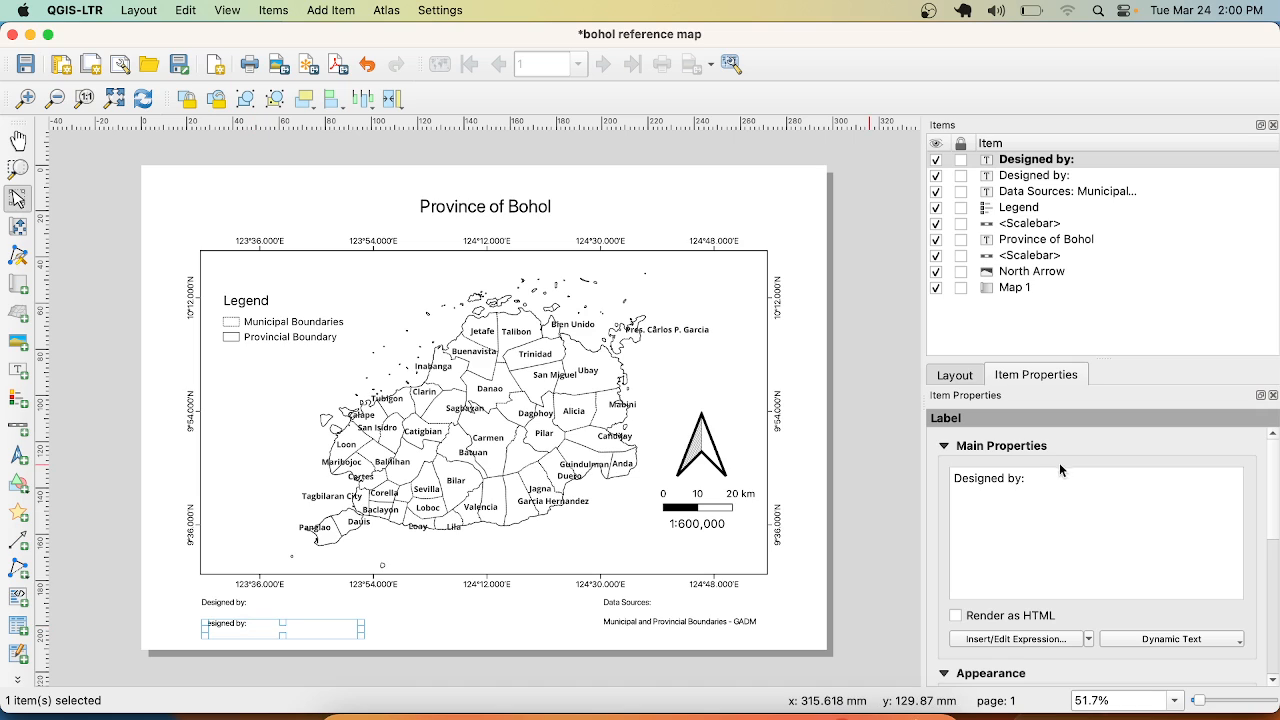
triple_click(1033, 480)
type("Alma ")
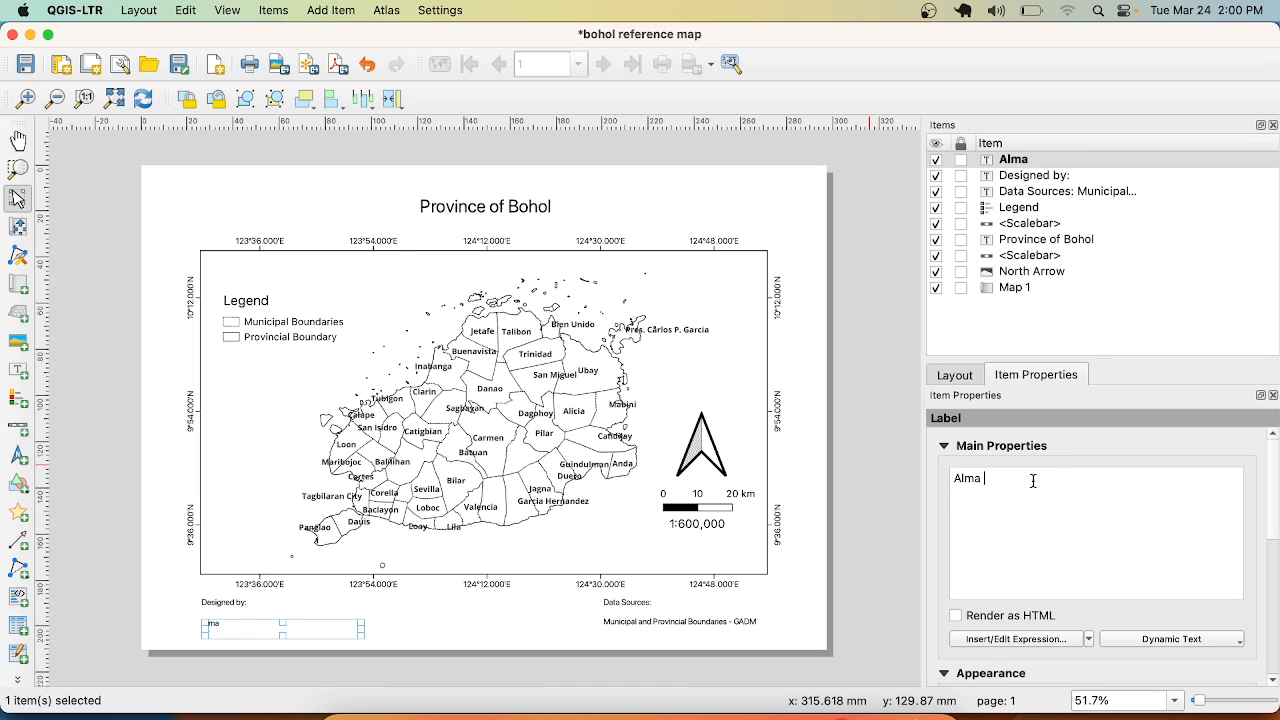
type("Mae B.Auxtero")
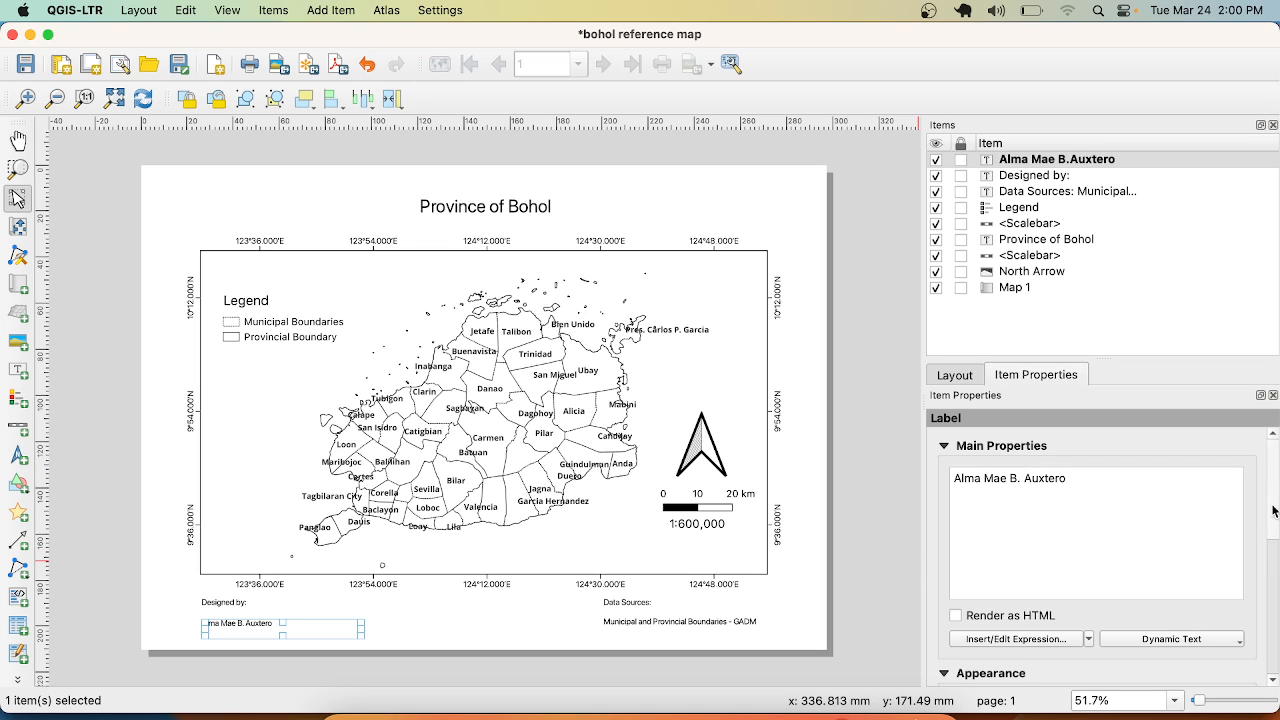
- Set the designer name label's font size to 16 points
scroll(1273, 511, "down", 5)
left_click(1237, 519)
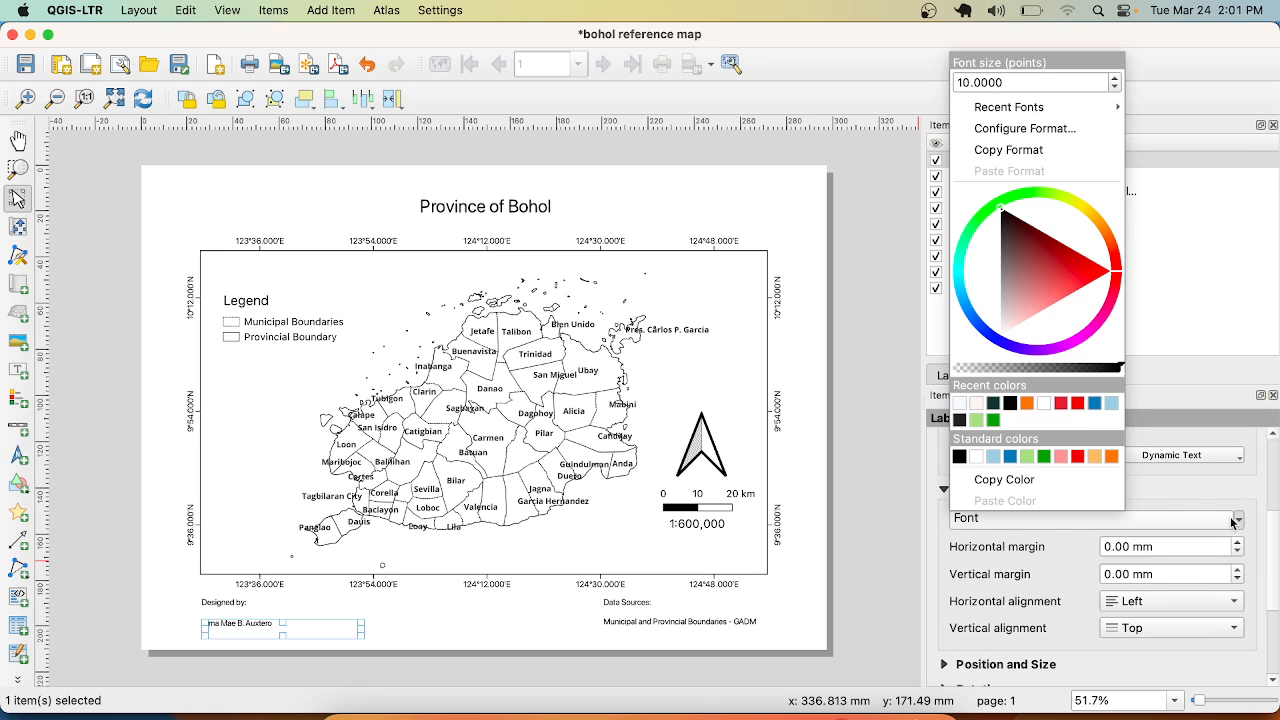
left_click(1115, 78)
left_click(1115, 78)
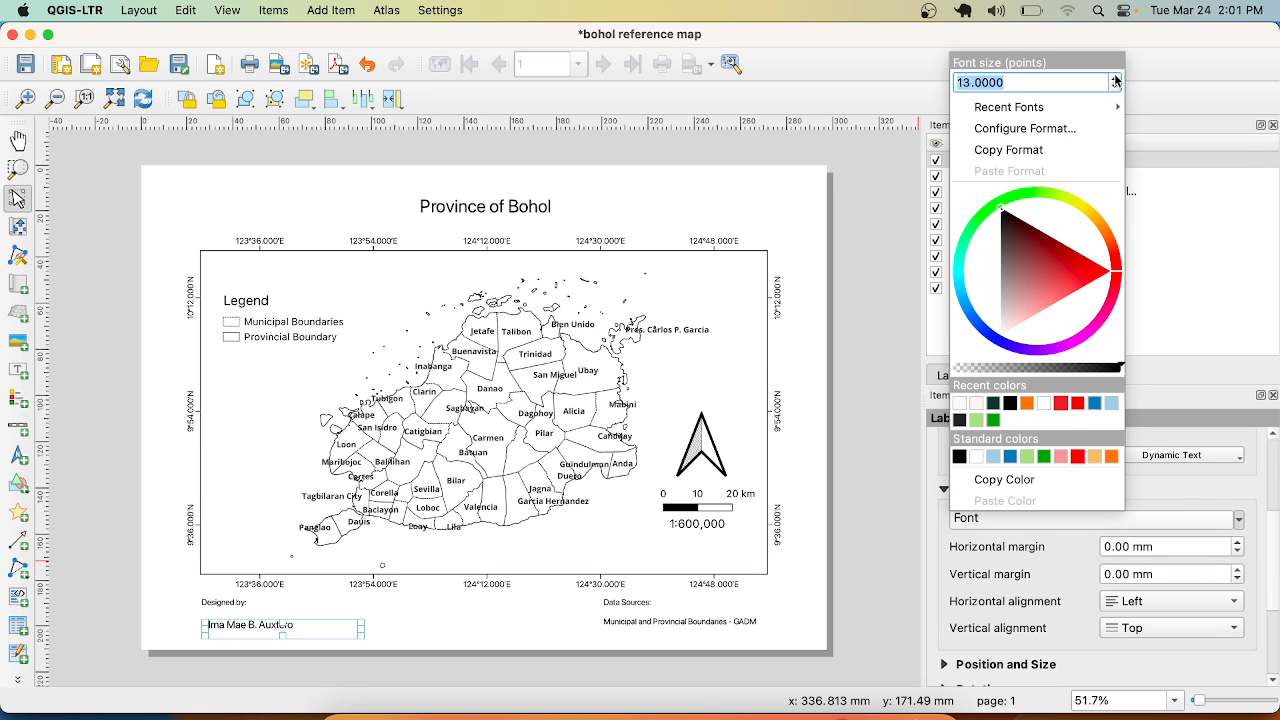
left_click(1115, 78)
left_click(1115, 78)
left_click(1115, 78)
left_click(1115, 78)
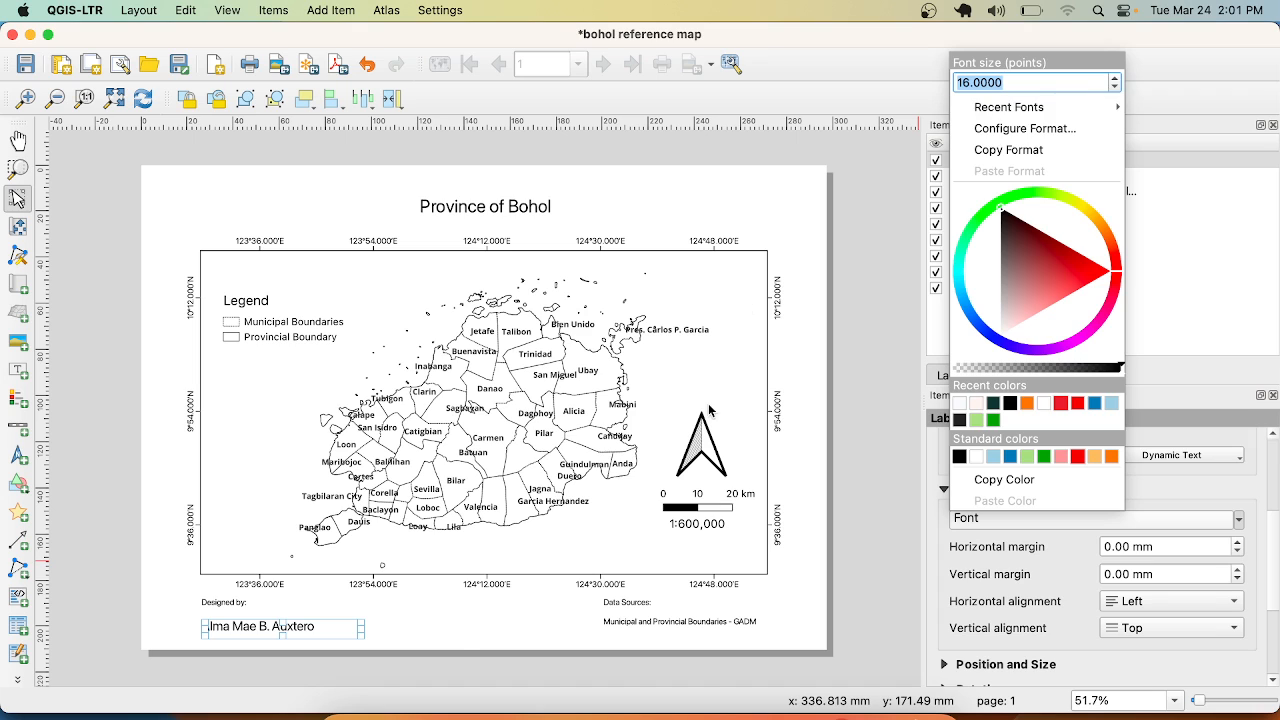
left_click(473, 632)
left_click(473, 632)
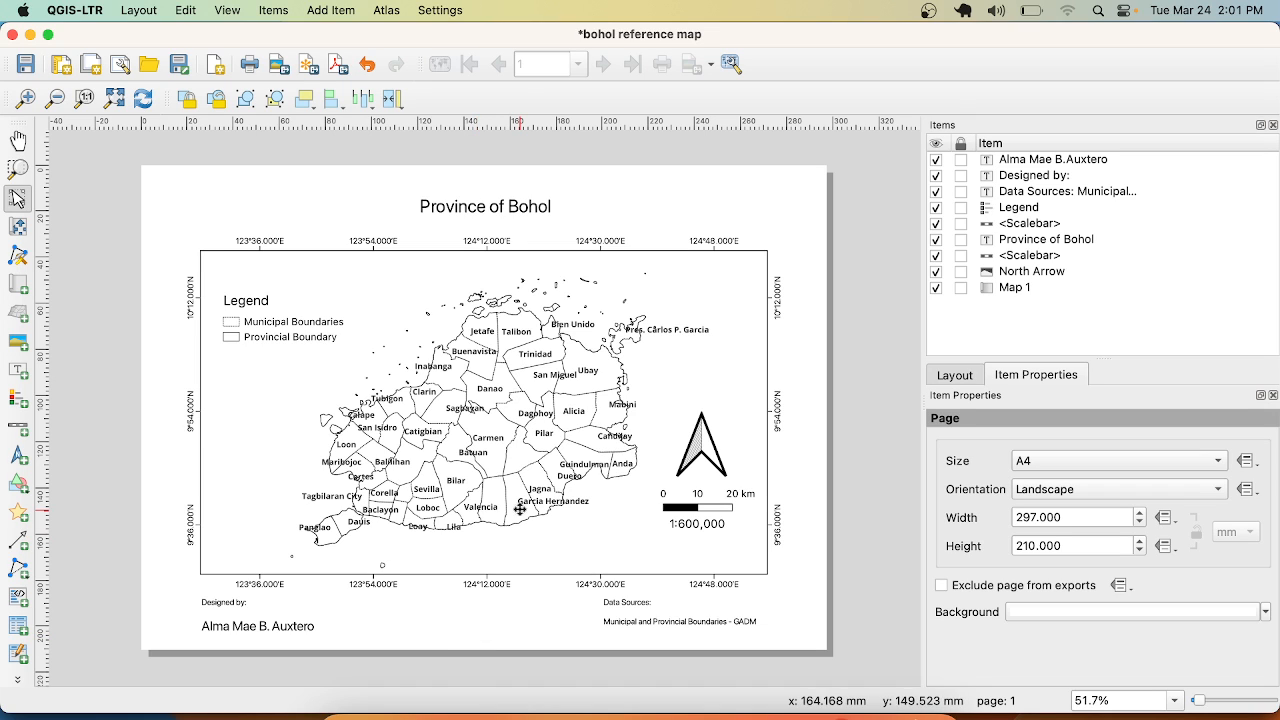
- Review the layout's elements one by one: map, north arrow, scale bars, legend, coordinate frame, designer credit and data source note
left_click(468, 340)
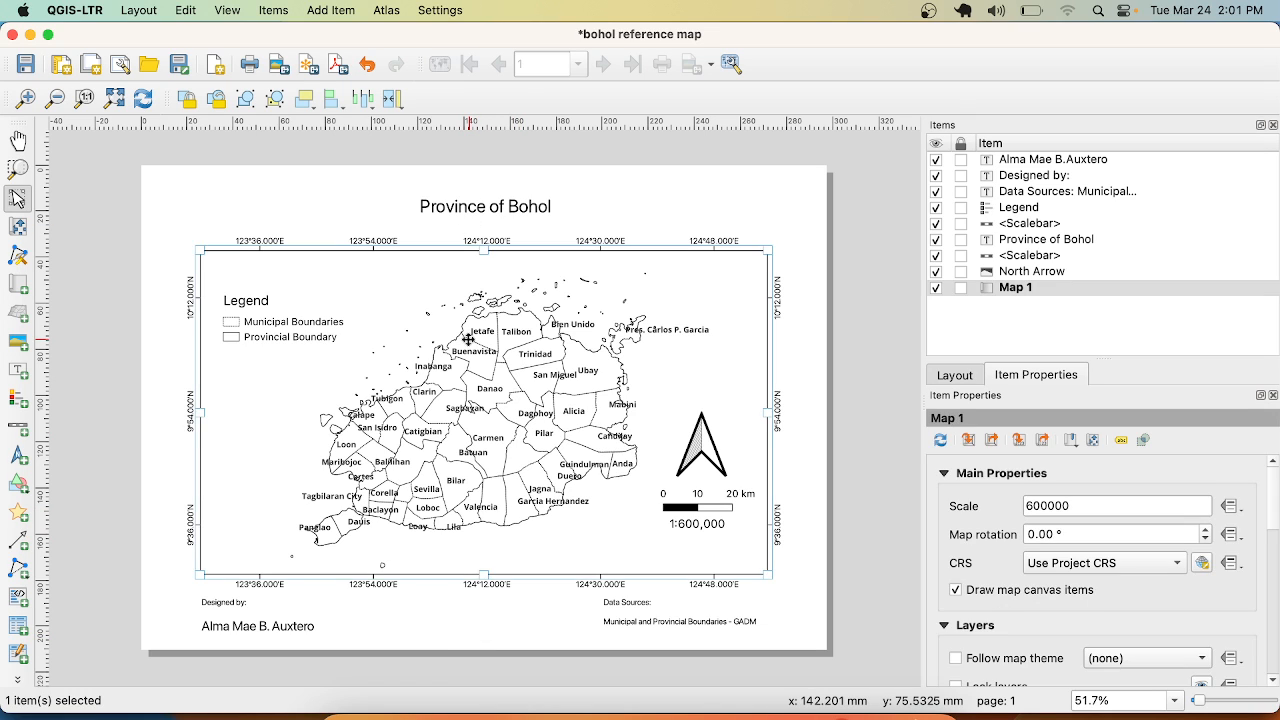
left_click(700, 443)
left_click(705, 508)
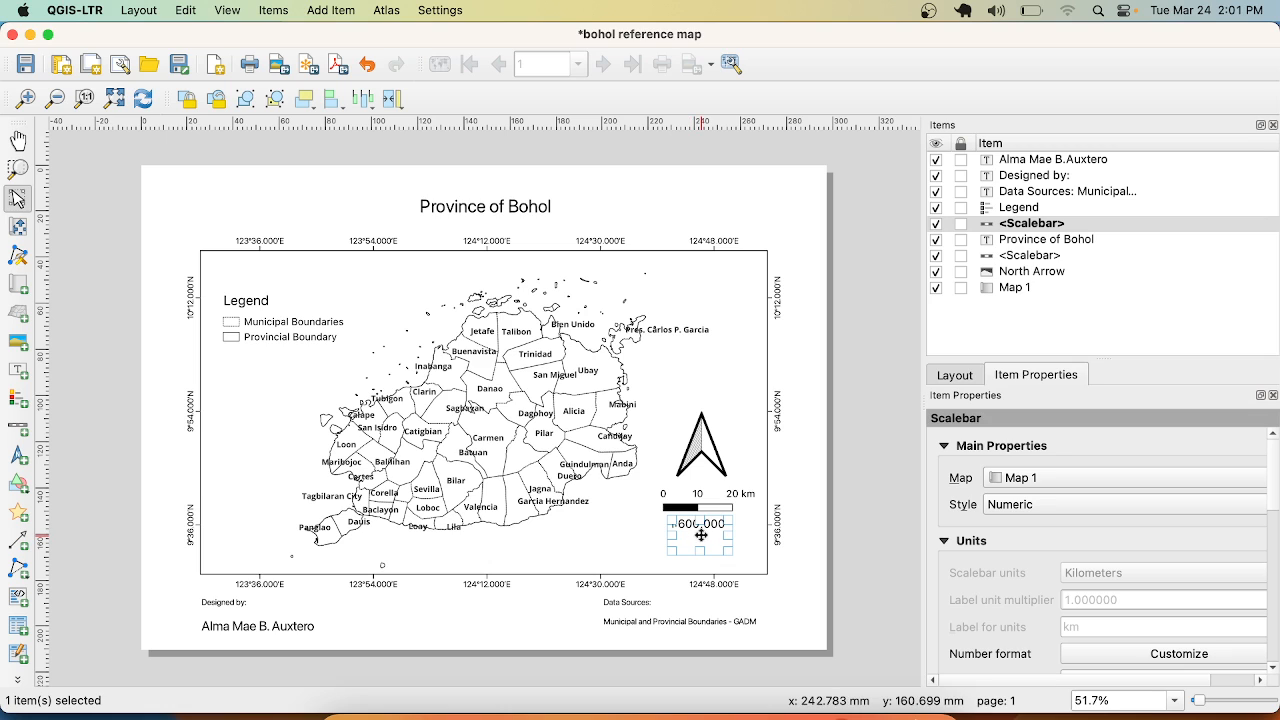
left_click(301, 337)
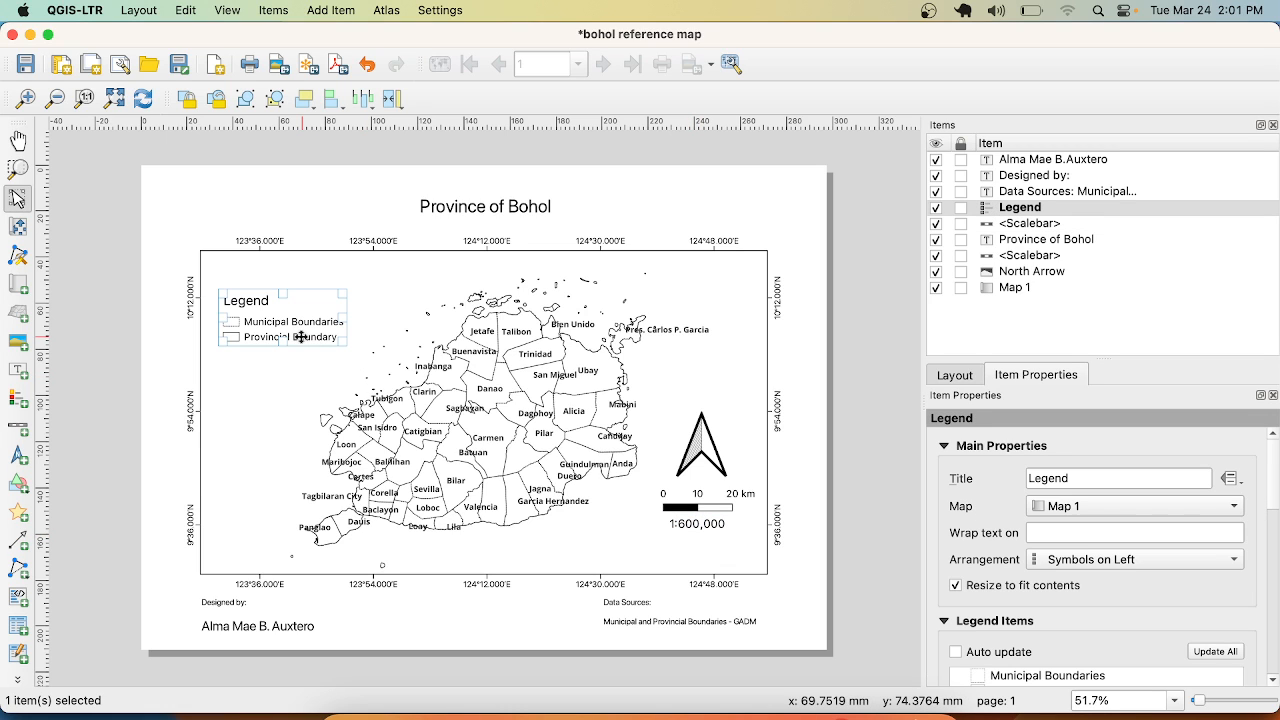
left_click(257, 237)
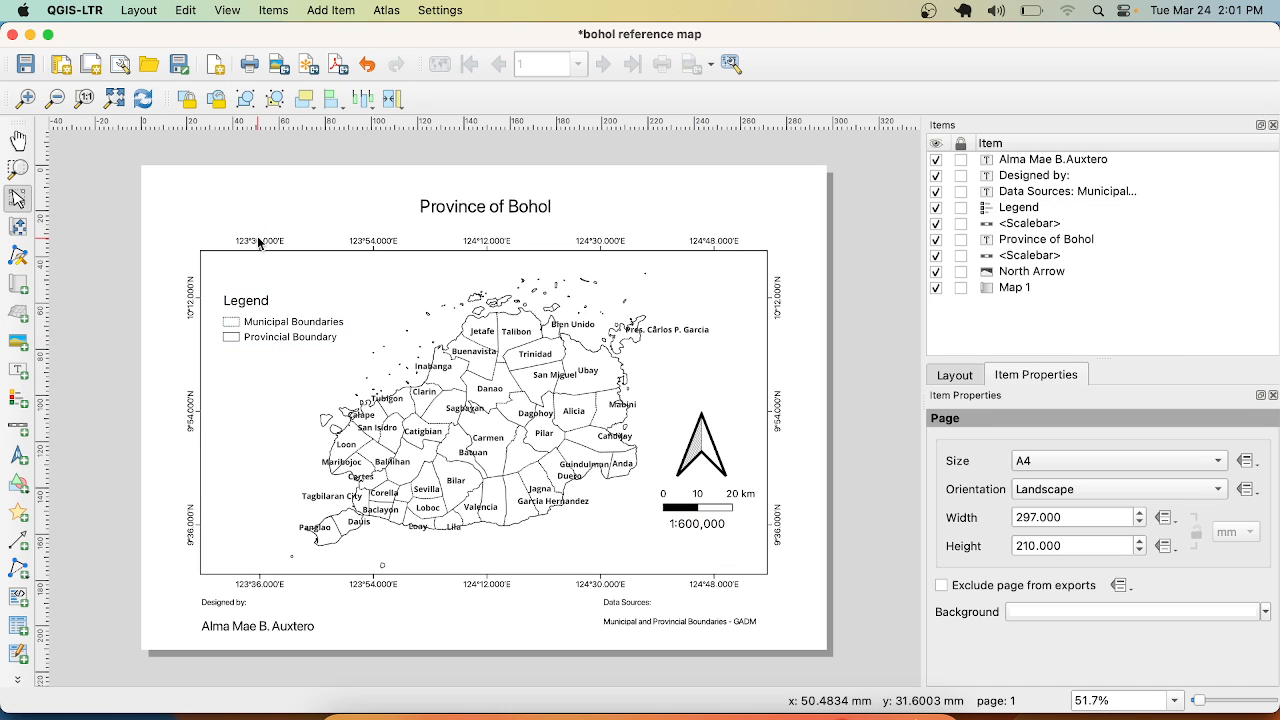
left_click(261, 248)
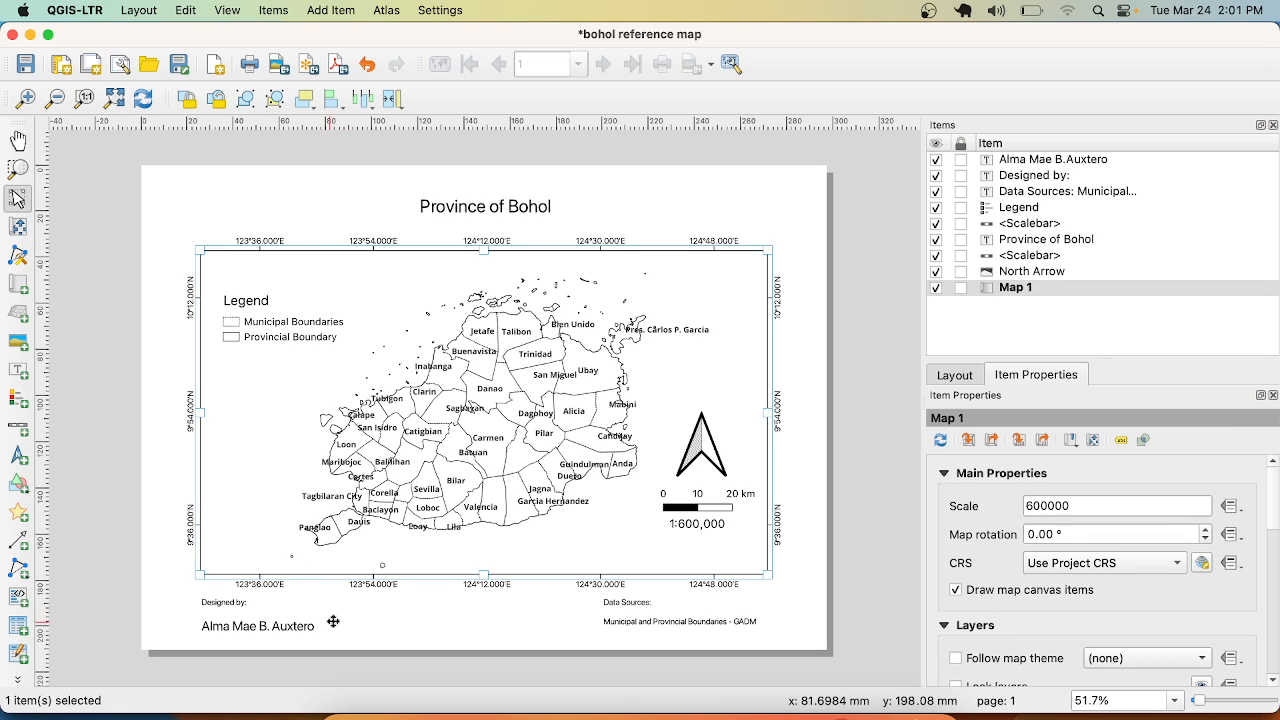
left_click(246, 624)
left_click(655, 603)
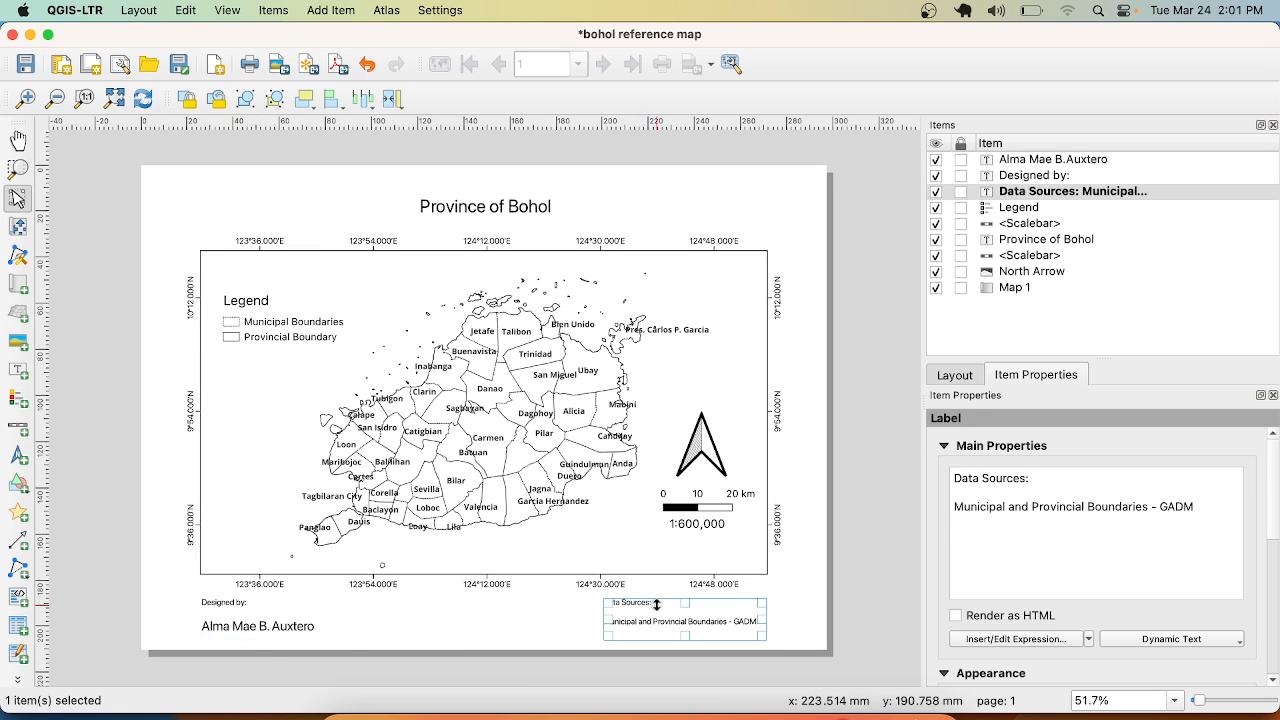